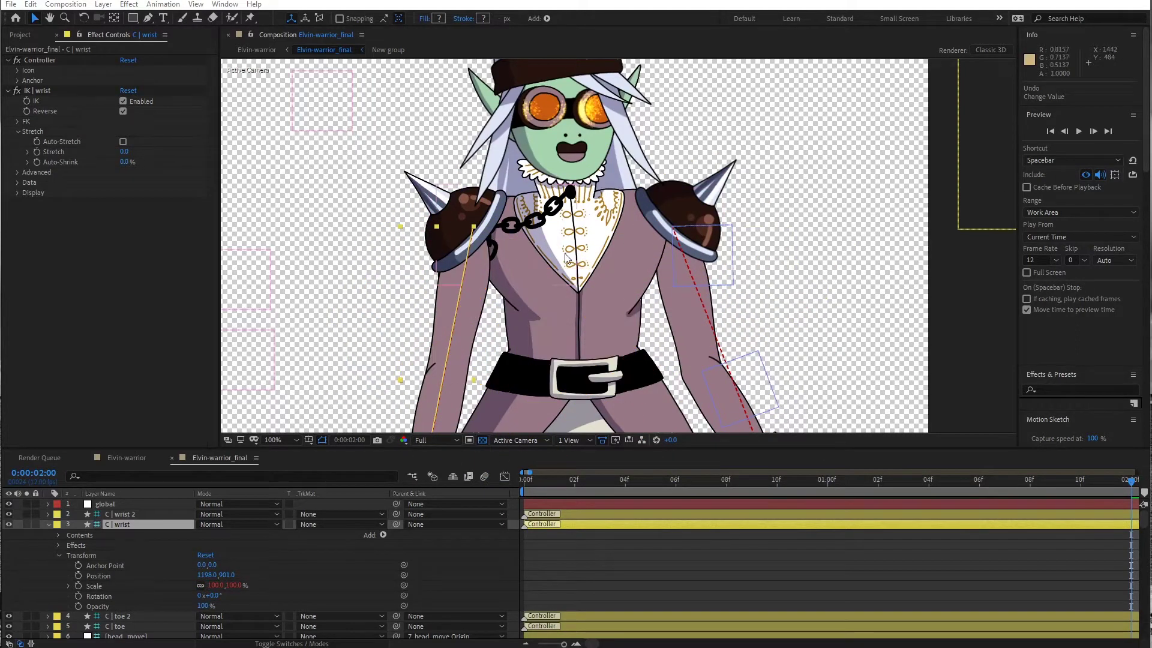
# Create an empty shape layer and rename it chain1
pyautogui.scroll(-1, 572, 195)
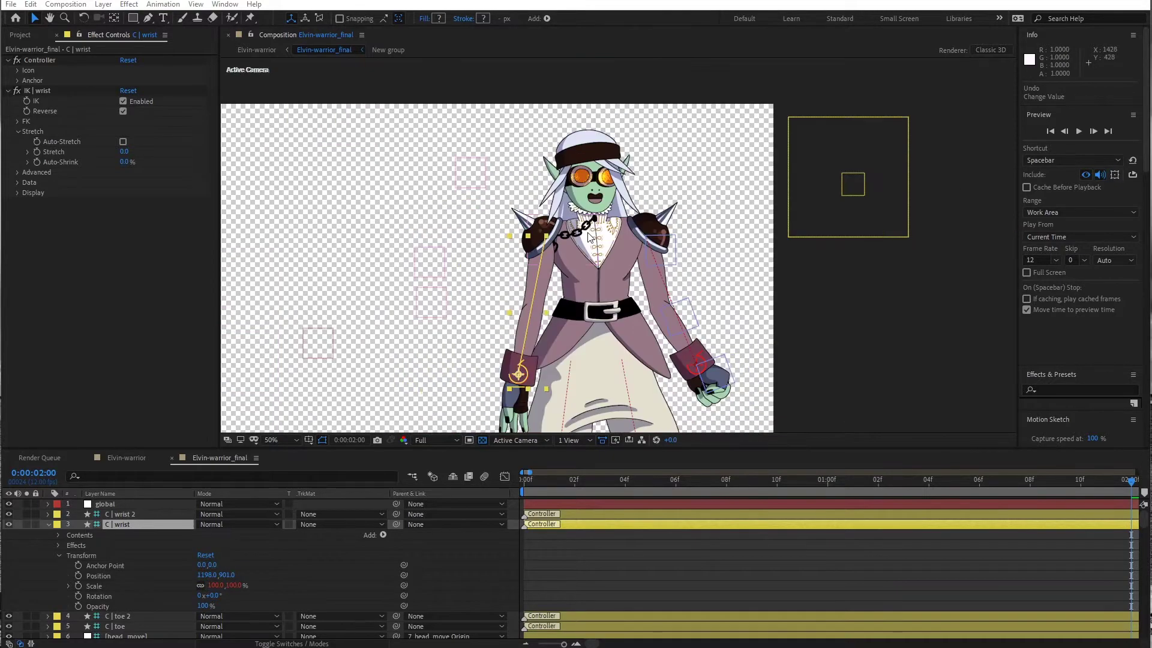
pyautogui.scroll(1, 587, 232)
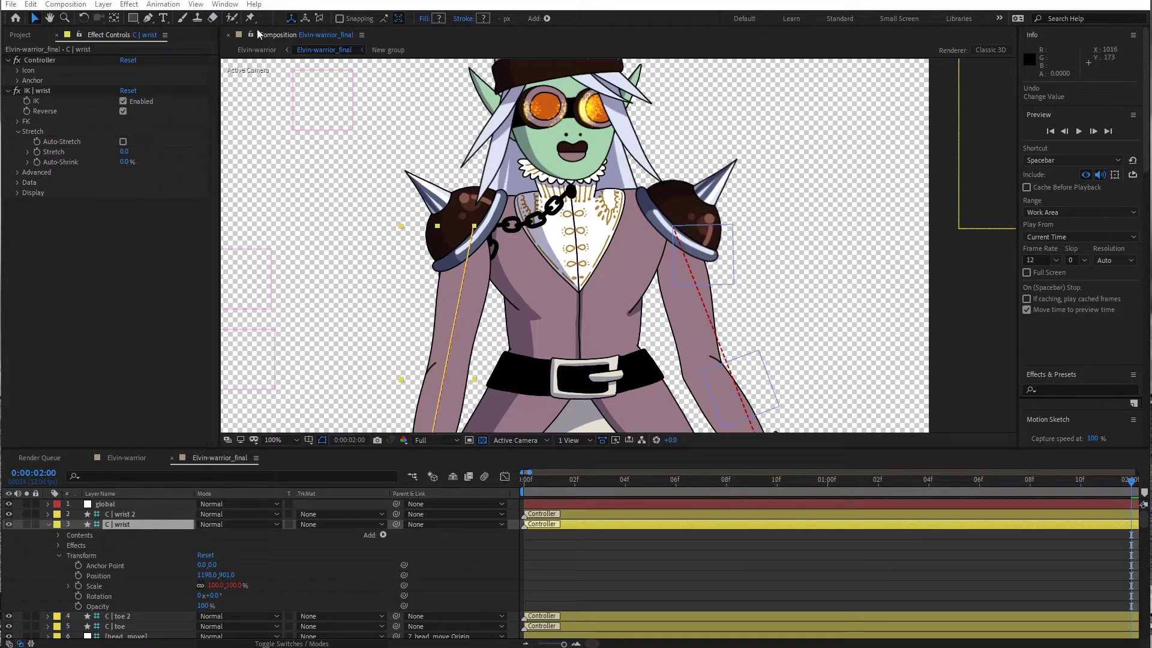
pyautogui.click(152, 21)
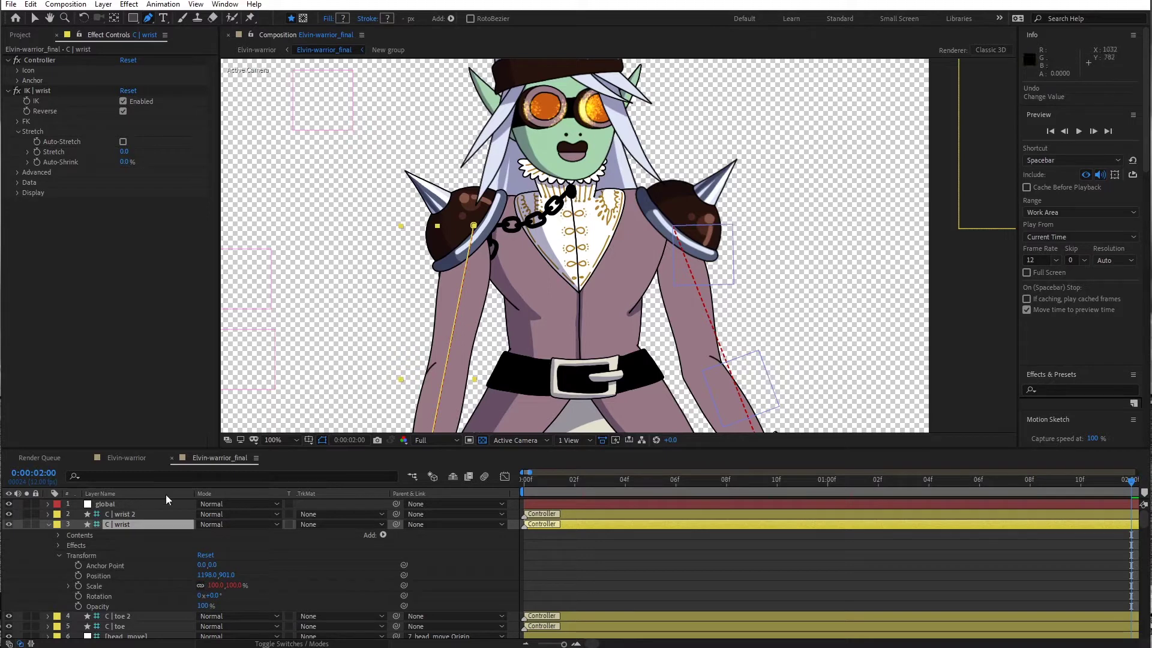
pyautogui.click(102, 4)
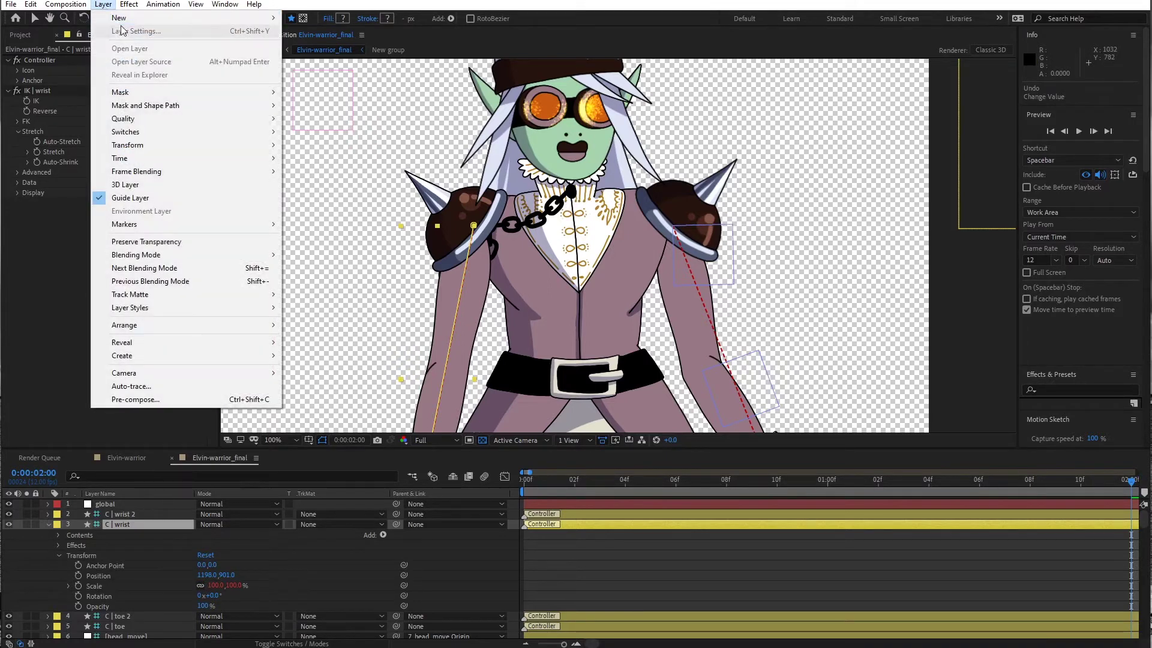
pyautogui.moveTo(180, 17)
pyautogui.click(412, 85)
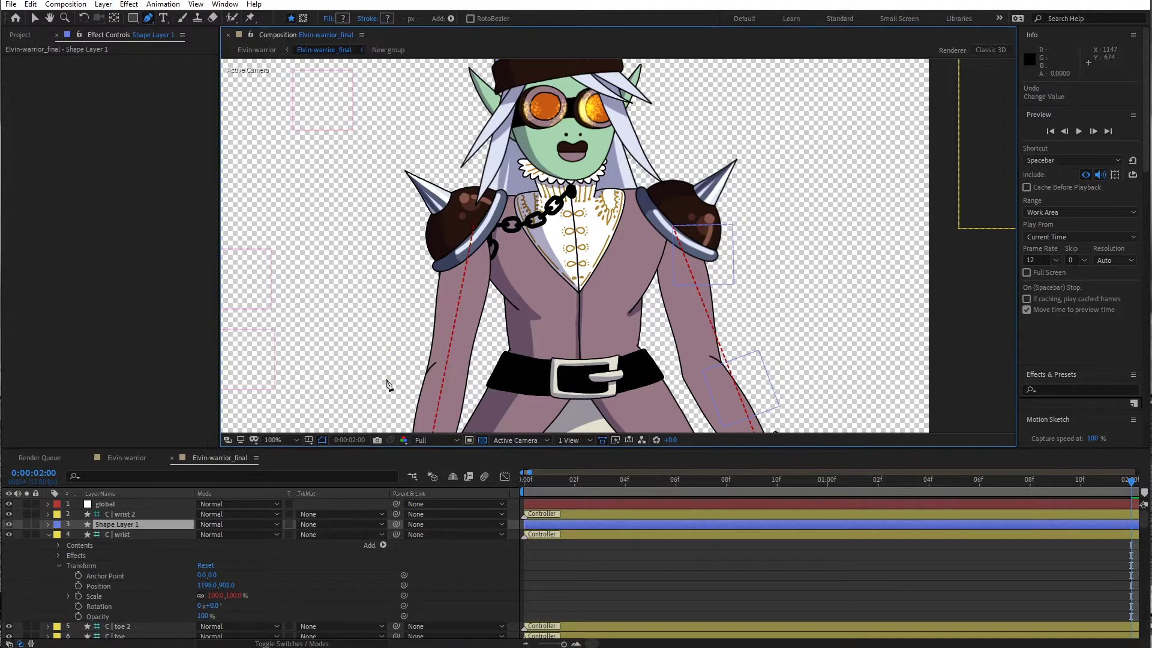
pyautogui.press('Return')
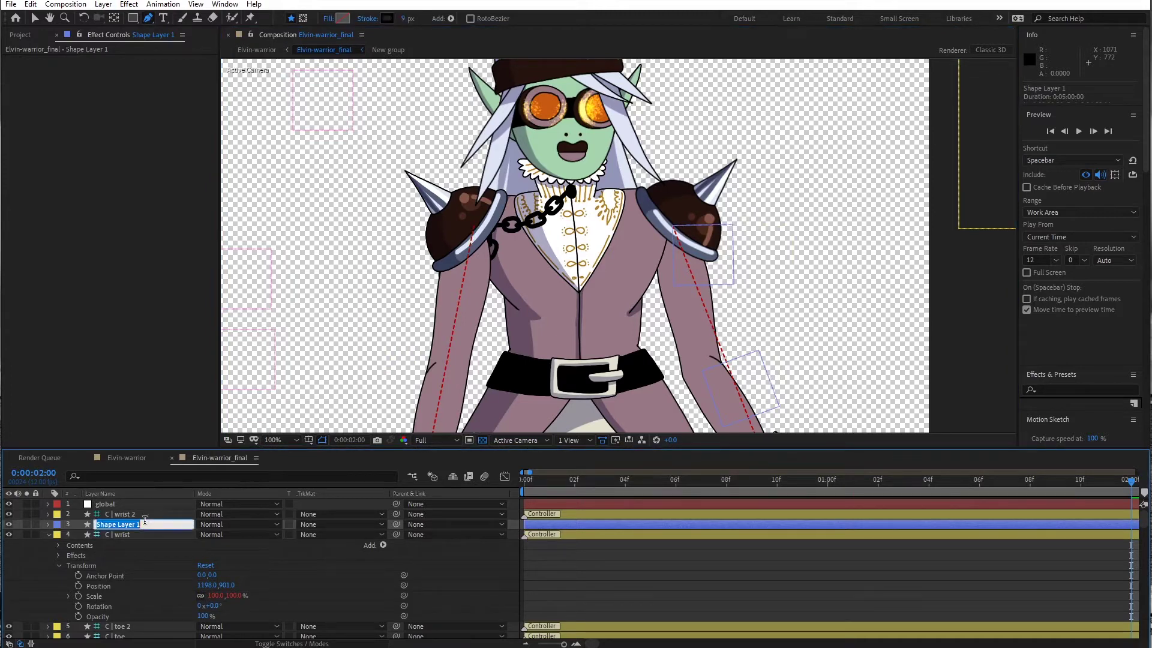
pyautogui.write('chain1')
# Move the chain1 layer above the global layer in the layer stack
pyautogui.click(133, 535)
pyautogui.click(131, 525)
pyautogui.moveTo(130, 524); pyautogui.dragTo(129, 499)
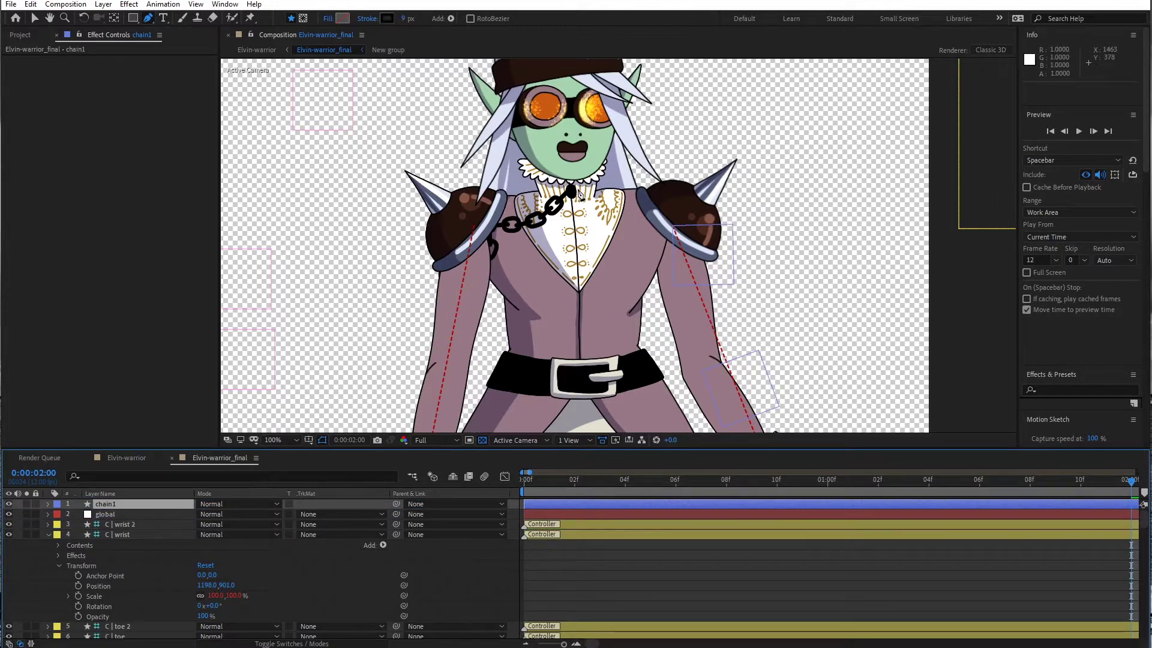
# Draw a curved three-point Pen path on chain1 from the collar to the shoulder pad's inner edge, looping down to its lower outer corner
pyautogui.moveTo(573, 191); pyautogui.dragTo(560, 222)
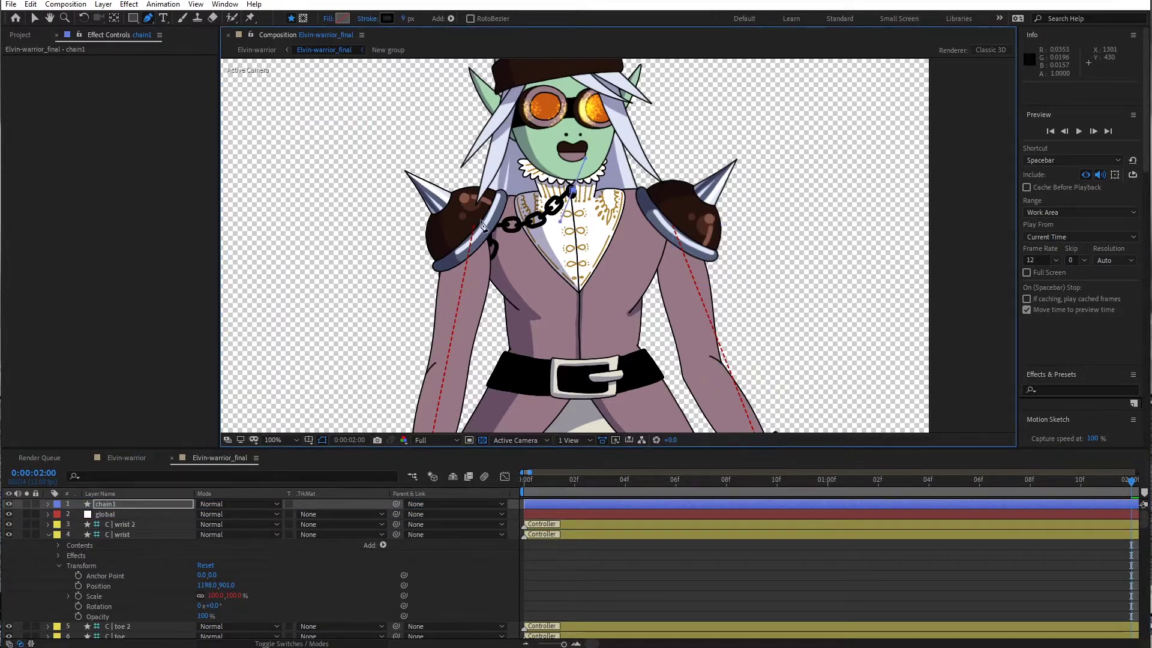
pyautogui.moveTo(484, 228); pyautogui.dragTo(432, 230)
pyautogui.moveTo(488, 258); pyautogui.dragTo(486, 276)
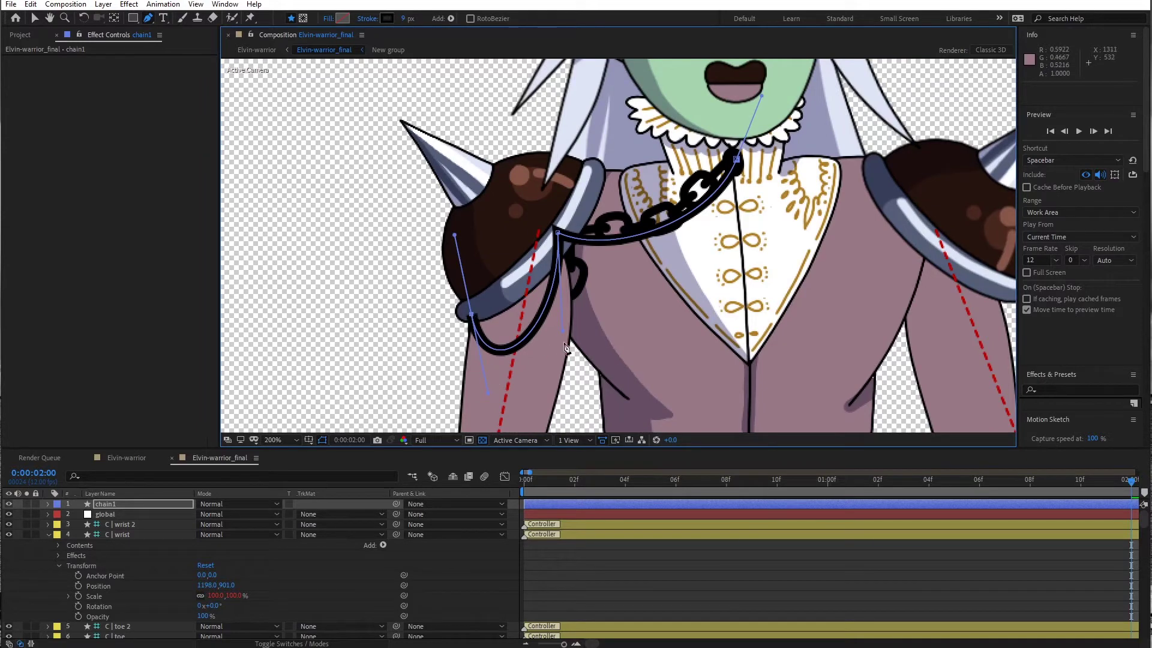
pyautogui.moveTo(563, 332); pyautogui.dragTo(563, 359)
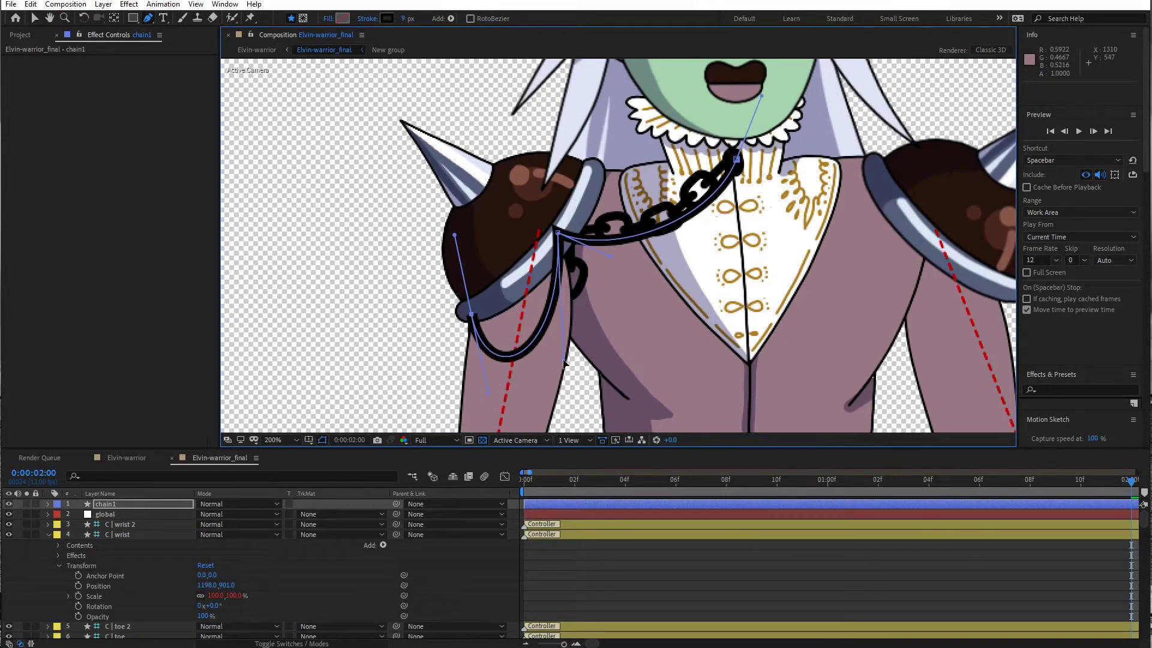
# Set chain1's stroke to Round Cap line ends and Round Join corners
pyautogui.click(47, 505)
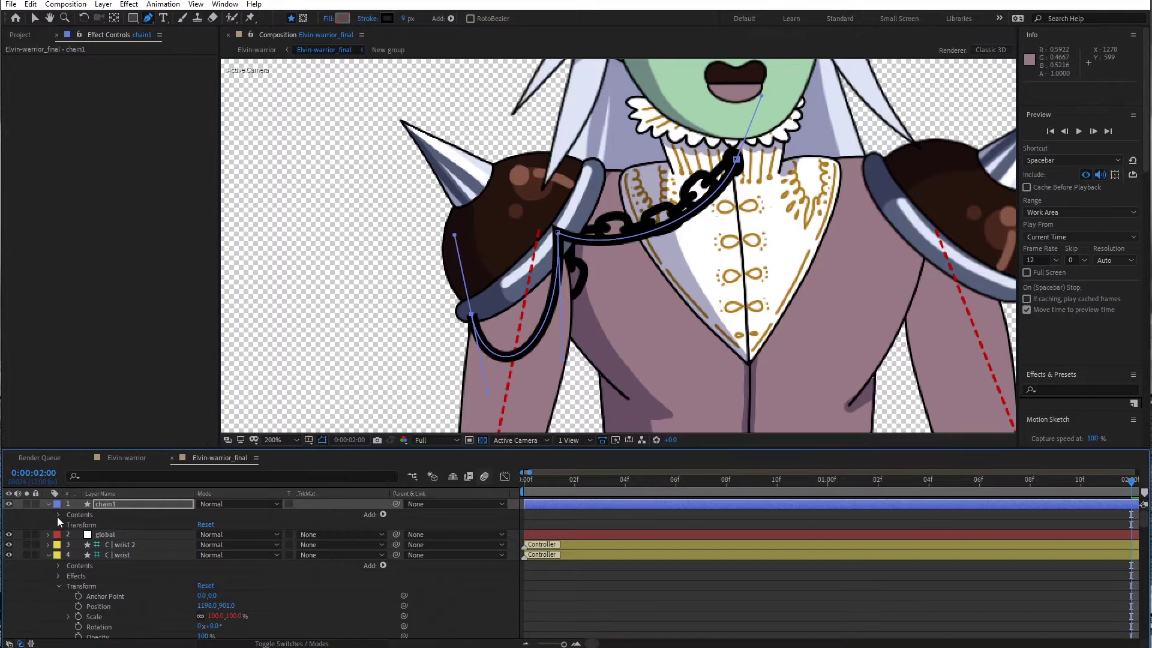
pyautogui.click(58, 514)
pyautogui.click(68, 524)
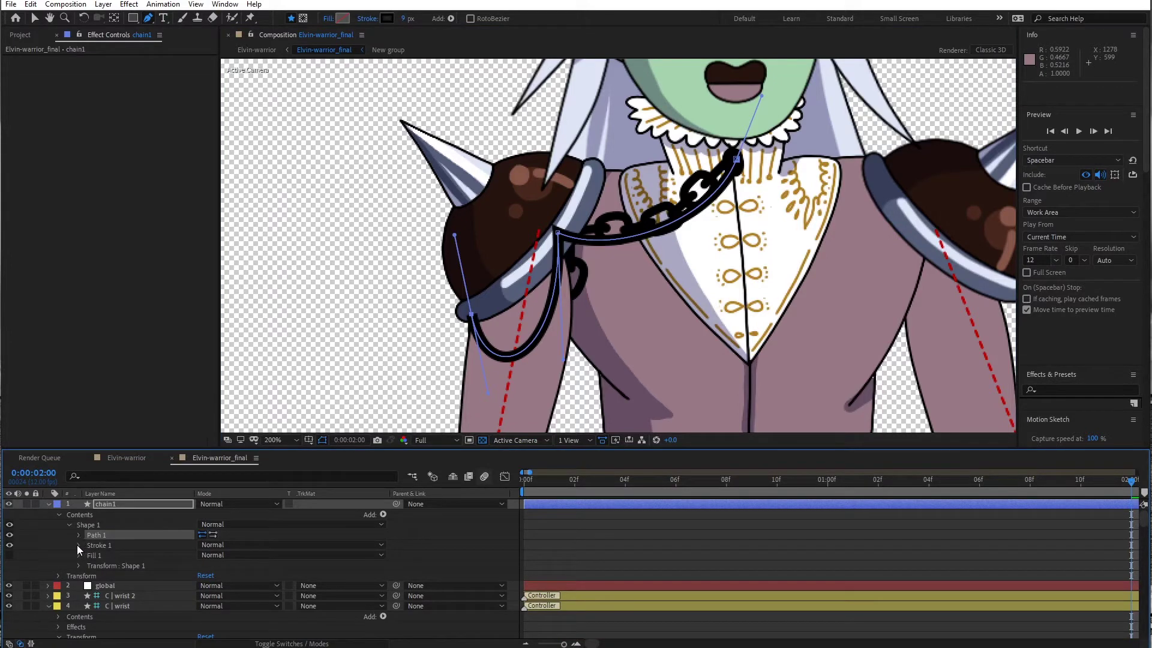
pyautogui.click(78, 544)
pyautogui.click(234, 583)
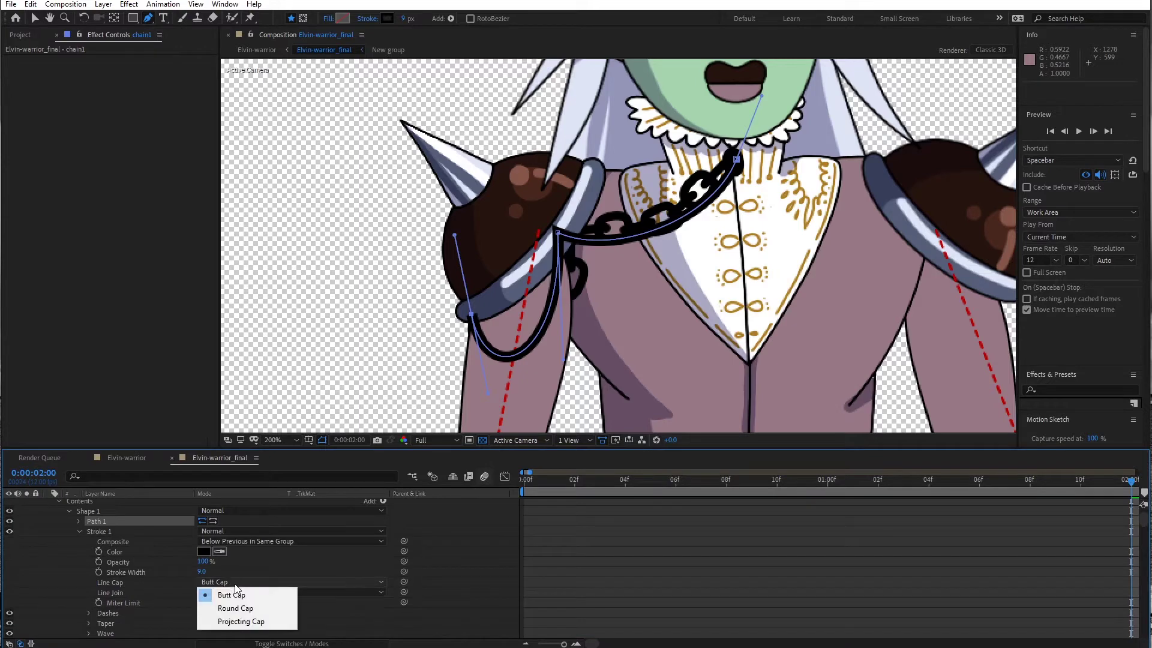
pyautogui.click(235, 608)
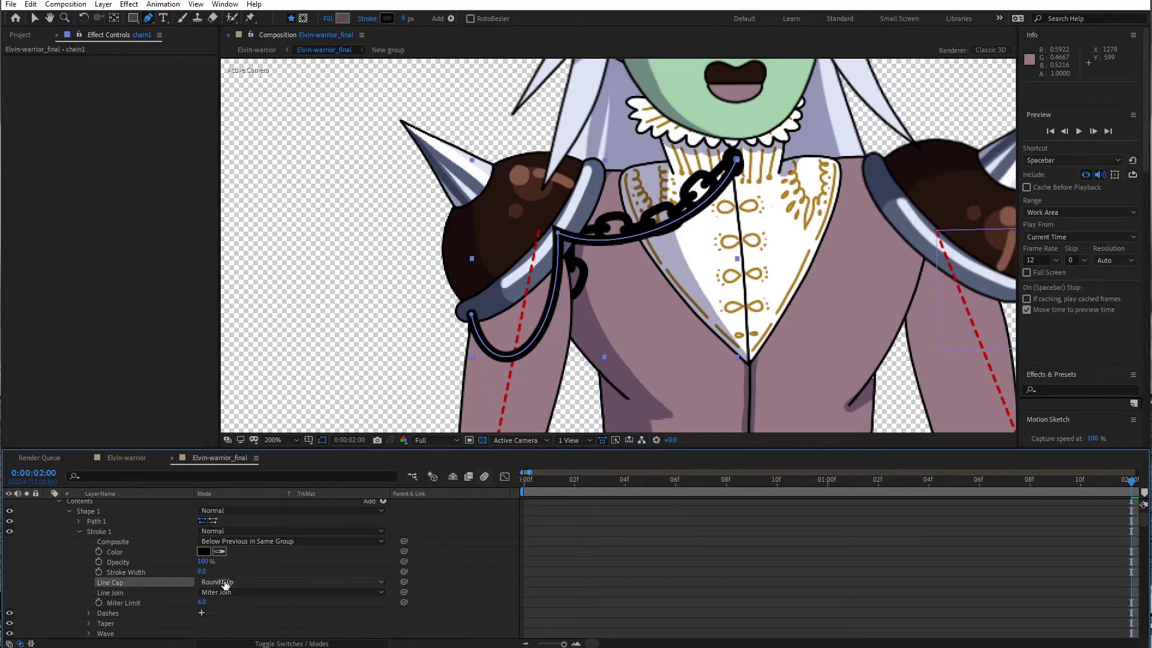
pyautogui.click(218, 593)
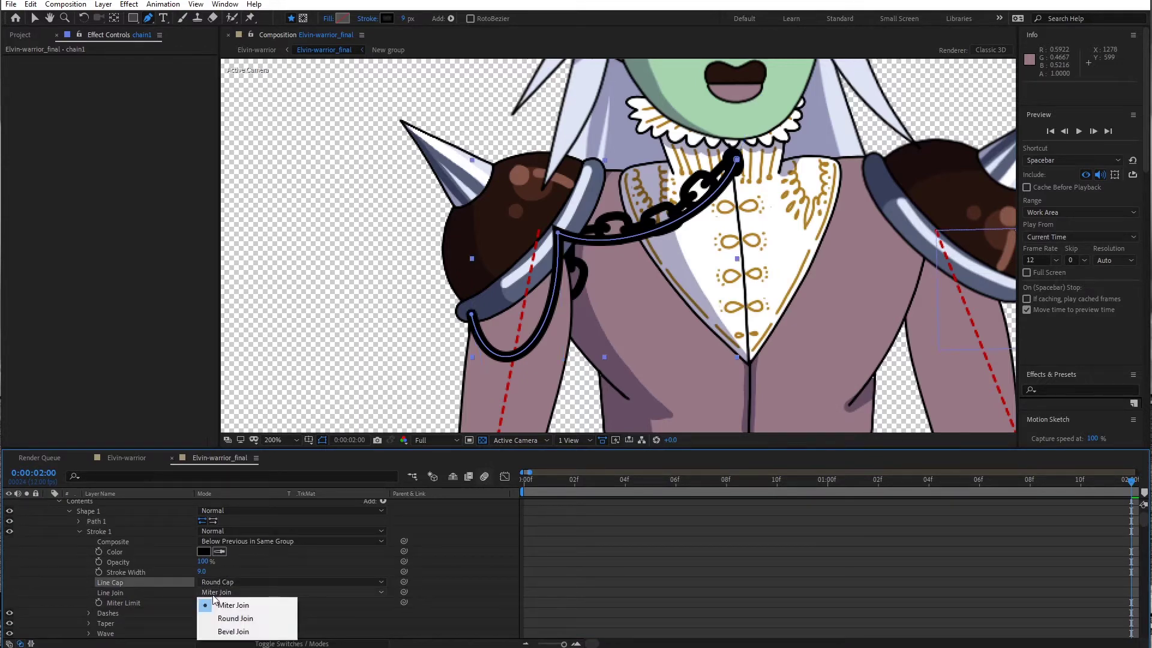
pyautogui.click(235, 618)
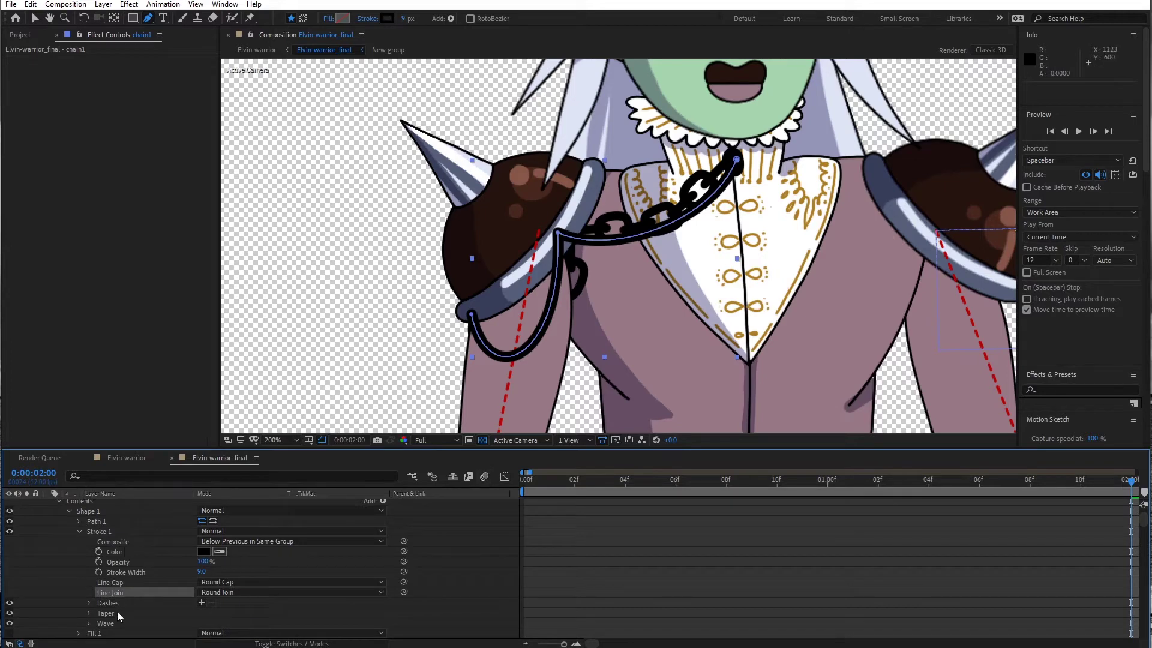
# Add dashes to chain1's stroke with a dash of 25 and a gap of 20, and save the project
pyautogui.click(202, 602)
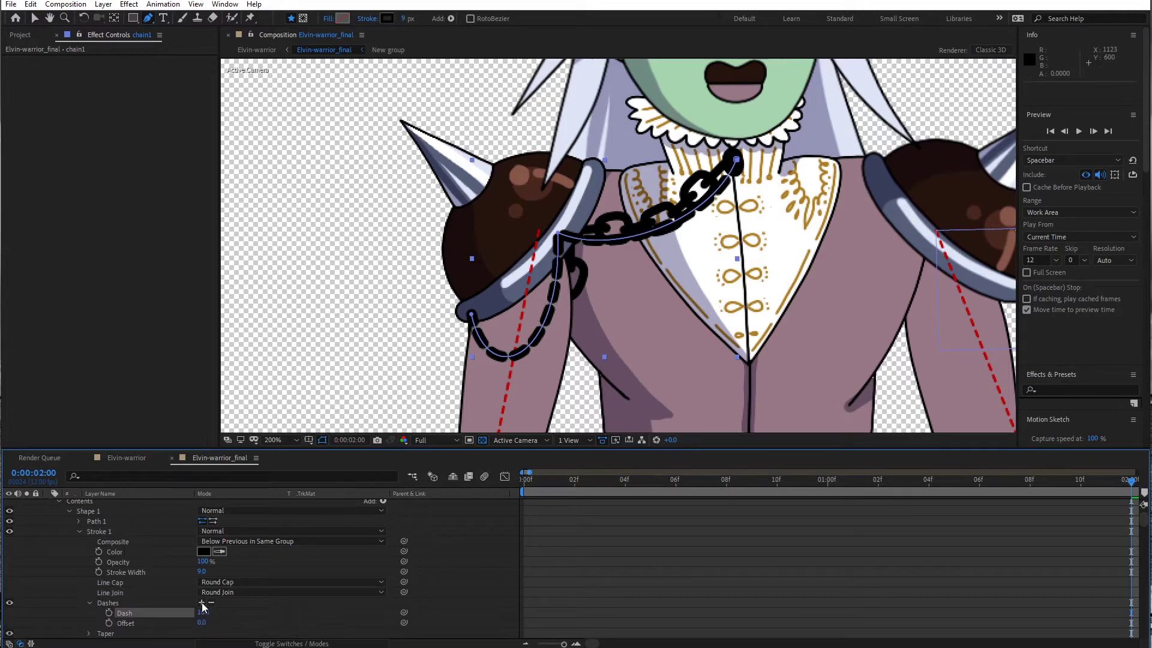
pyautogui.click(202, 602)
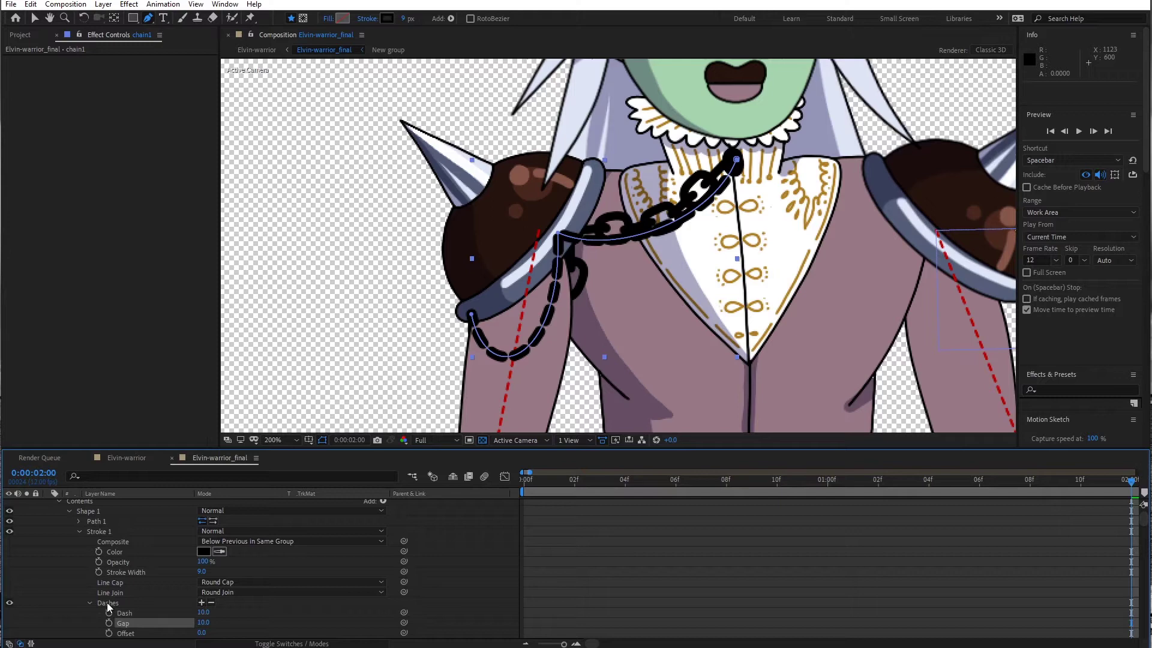
pyautogui.scroll(-3, 119, 602)
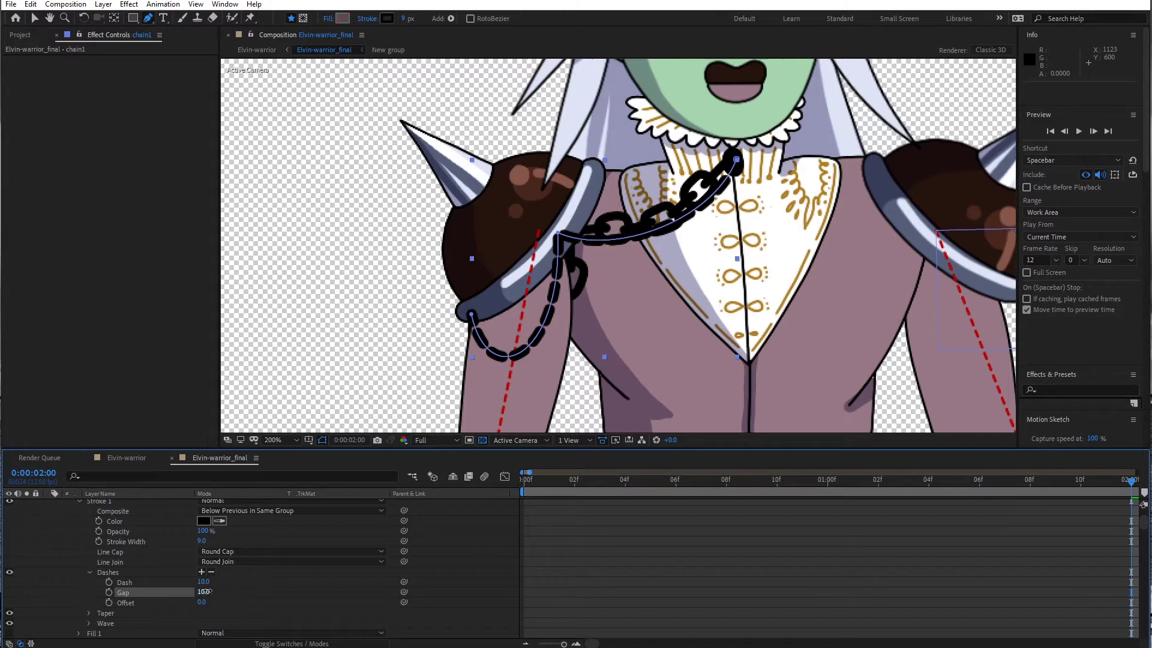
pyautogui.moveTo(205, 591); pyautogui.dragTo(214, 592)
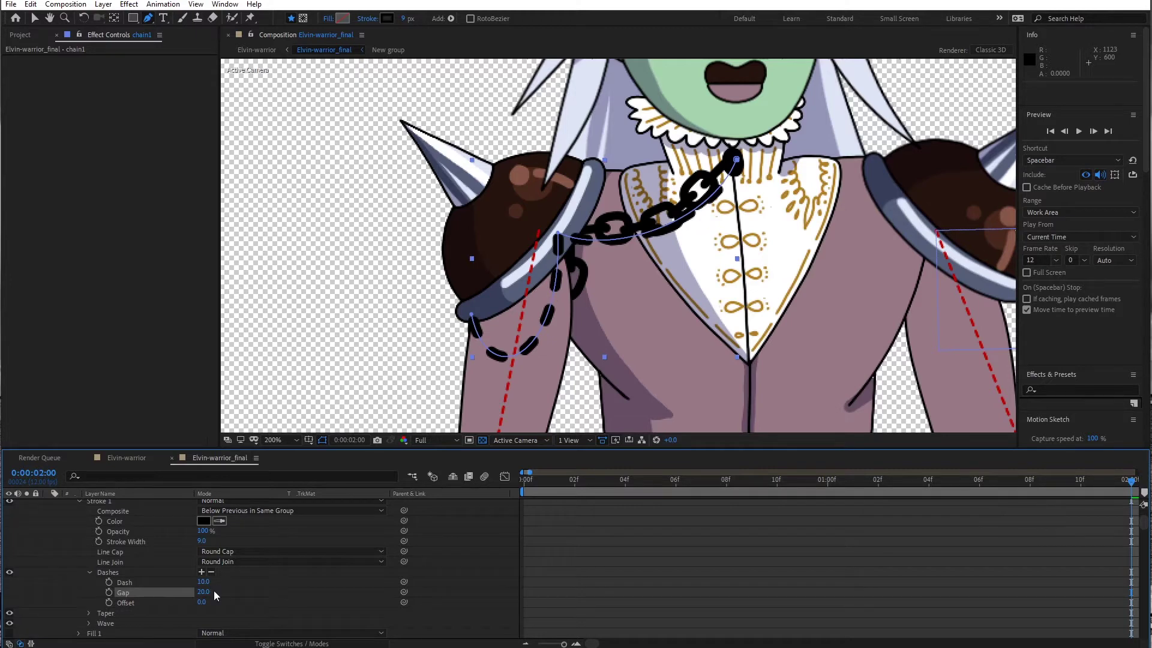
pyautogui.moveTo(204, 581); pyautogui.dragTo(212, 583)
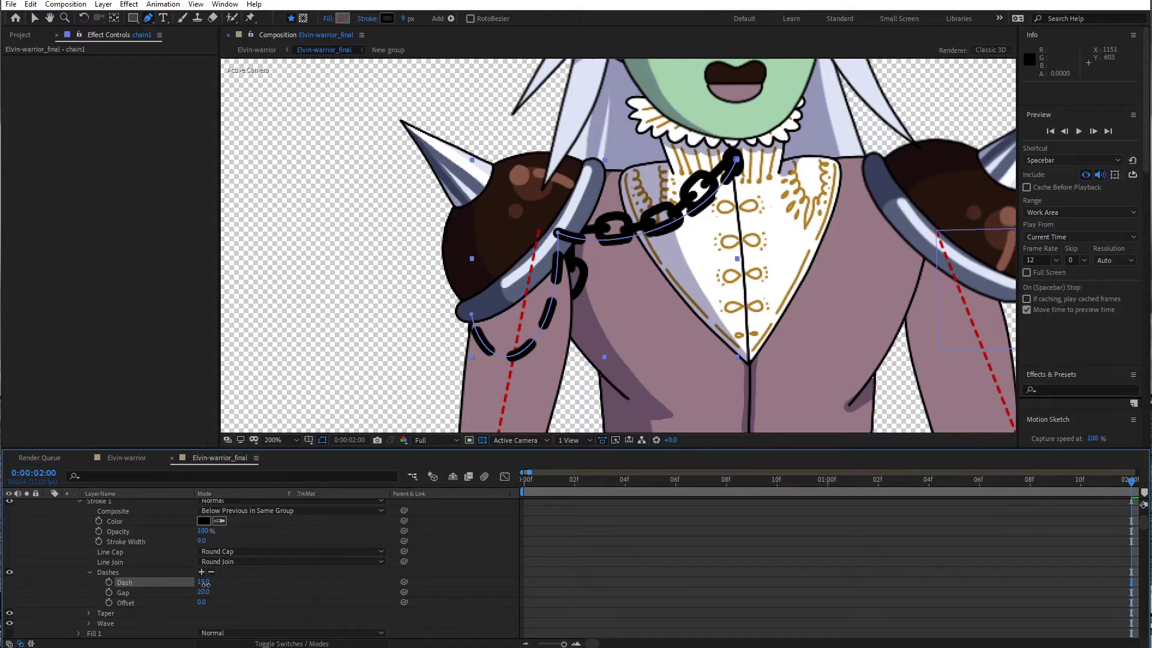
pyautogui.moveTo(205, 584); pyautogui.dragTo(208, 587)
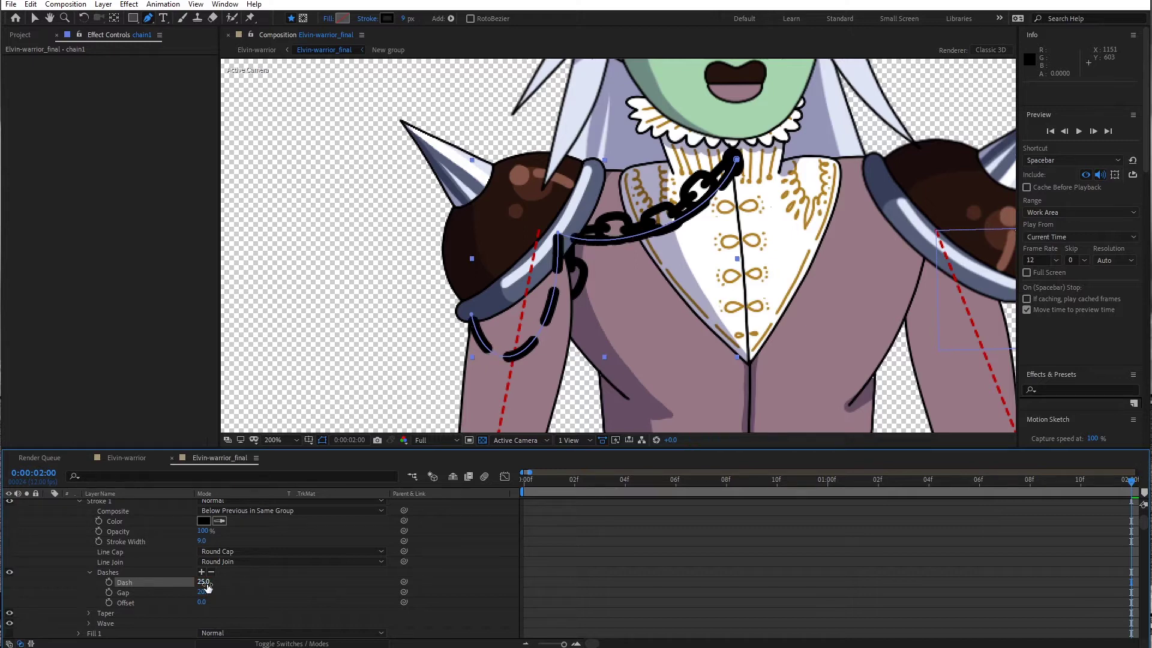
pyautogui.click(11, 5)
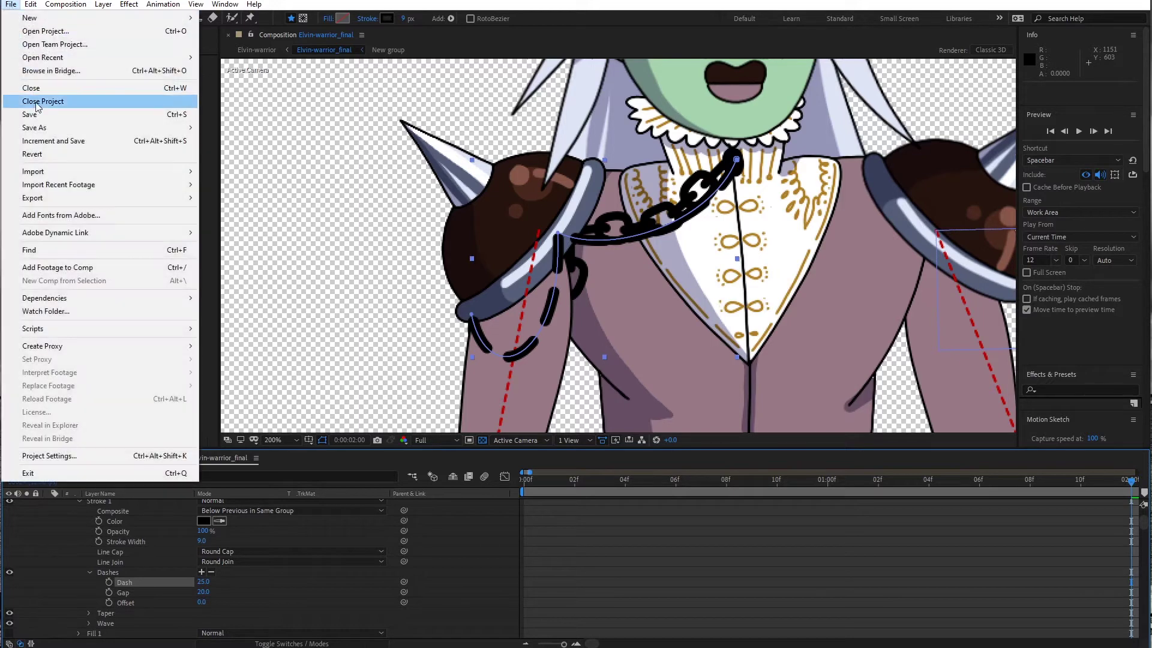
pyautogui.click(37, 102)
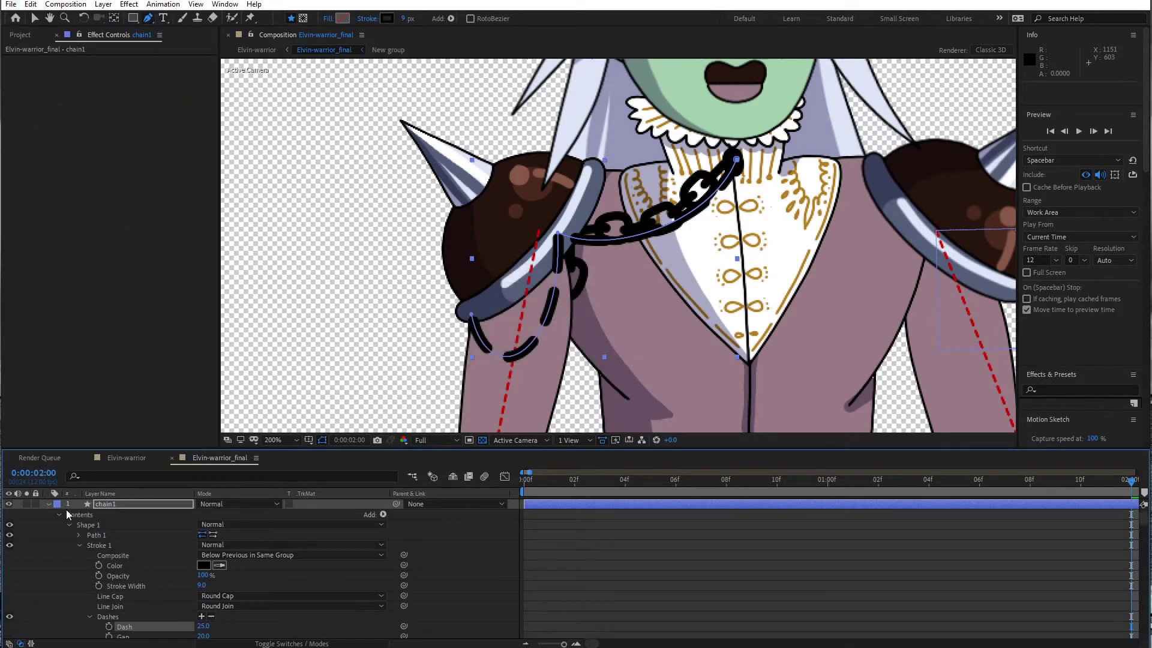
# Duplicate the chain1 layer and expand the copy's stroke and dash properties
pyautogui.click(110, 506)
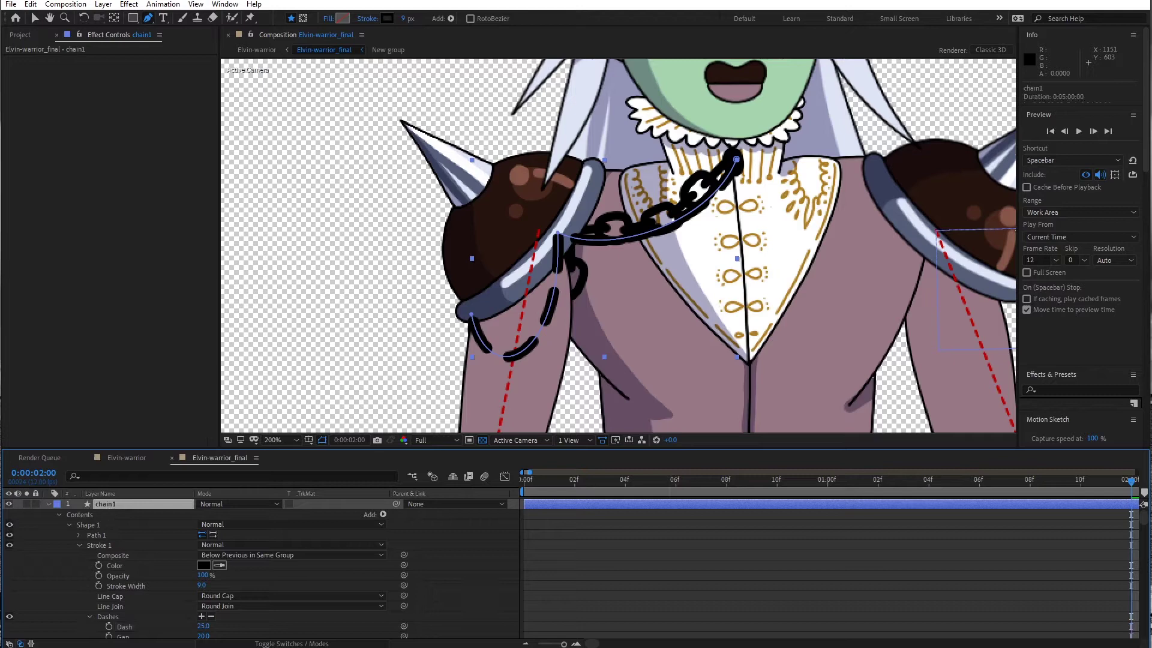
pyautogui.hotkey('ctrl', 'd')
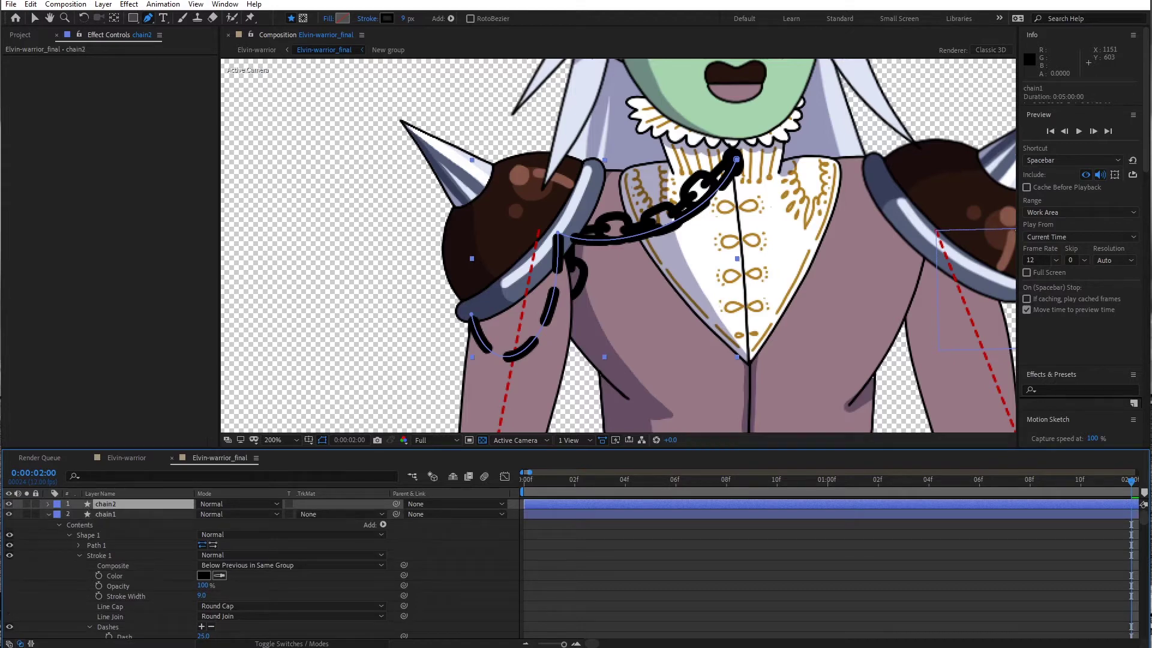
pyautogui.click(48, 504)
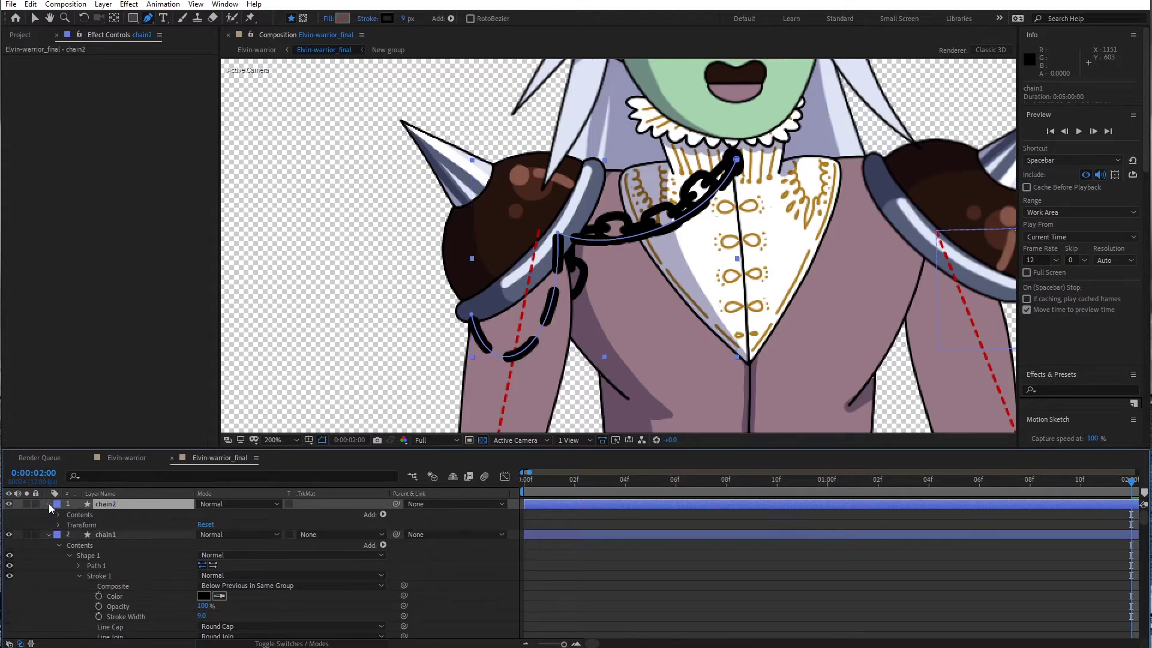
pyautogui.click(58, 514)
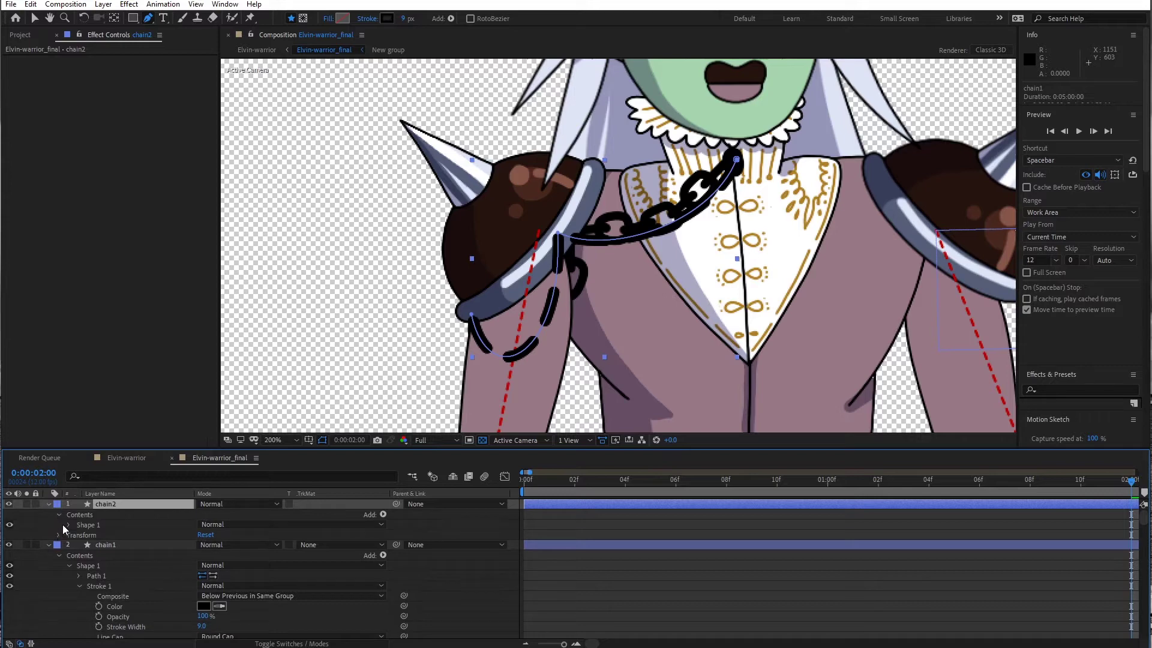
pyautogui.click(67, 525)
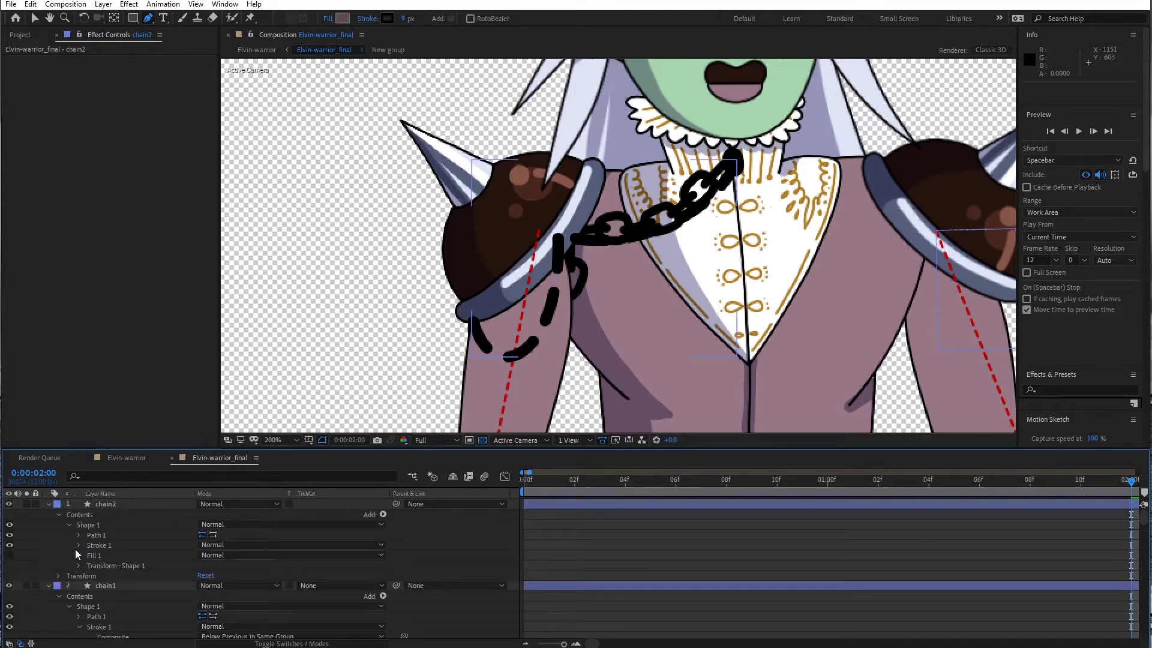
pyautogui.click(78, 545)
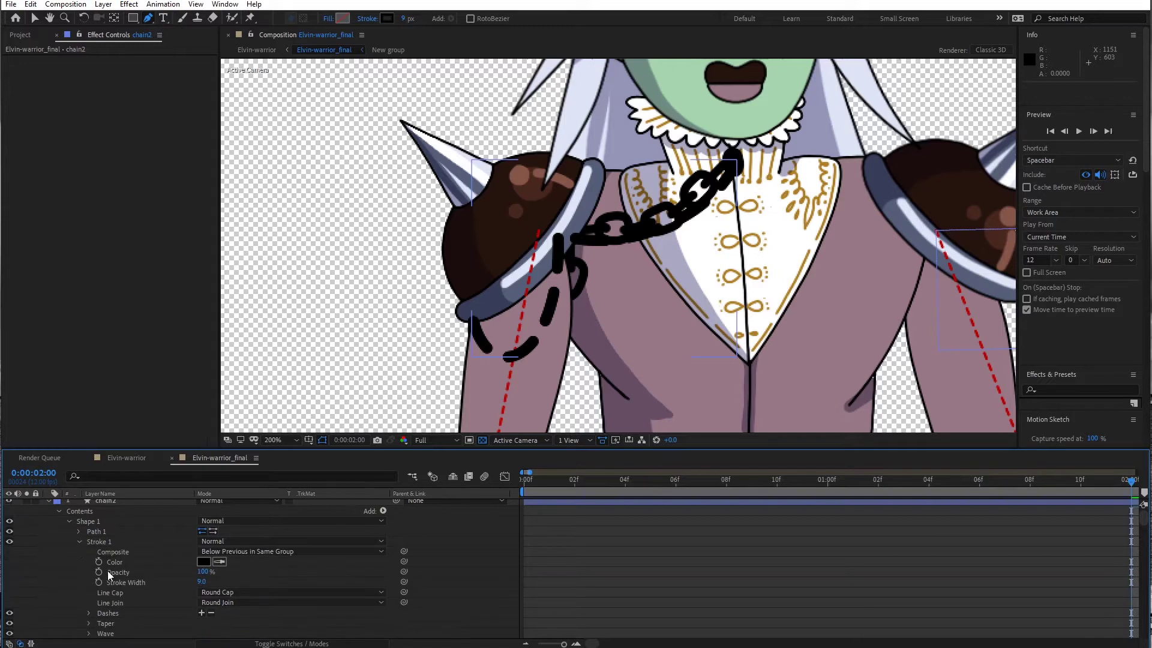
pyautogui.click(88, 612)
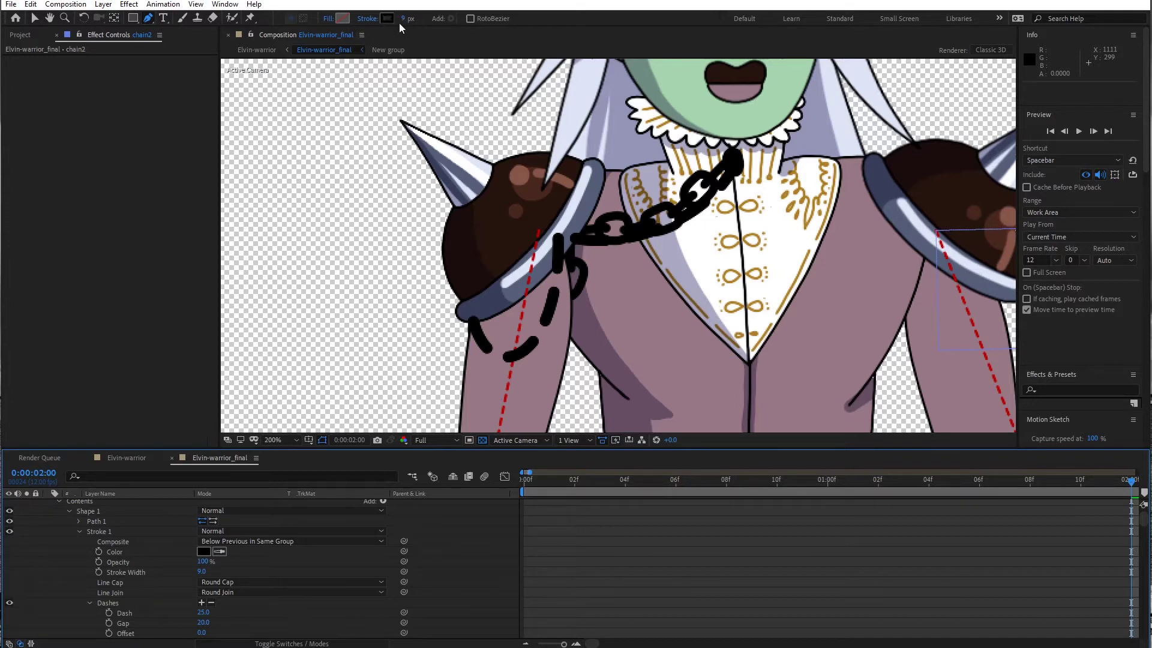
# Set the chain2 layer's stroke width to 18 px
pyautogui.moveTo(403, 20); pyautogui.dragTo(414, 20)
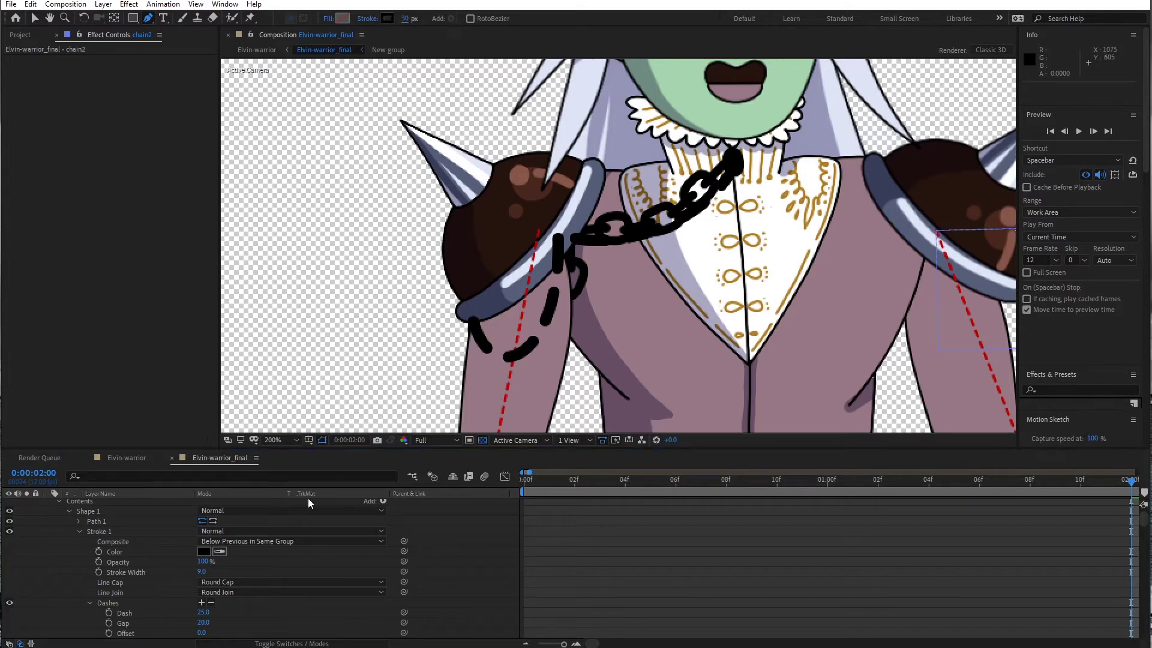
pyautogui.hotkey('ctrl', 'z')
pyautogui.scroll(1, 139, 535)
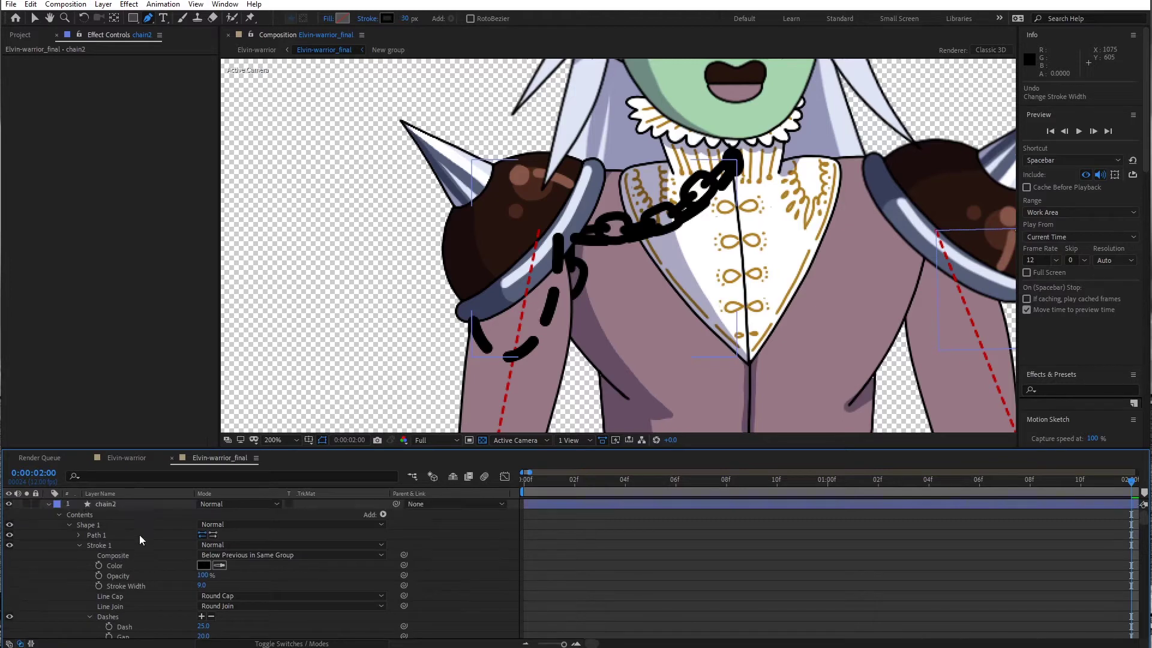
pyautogui.click(132, 505)
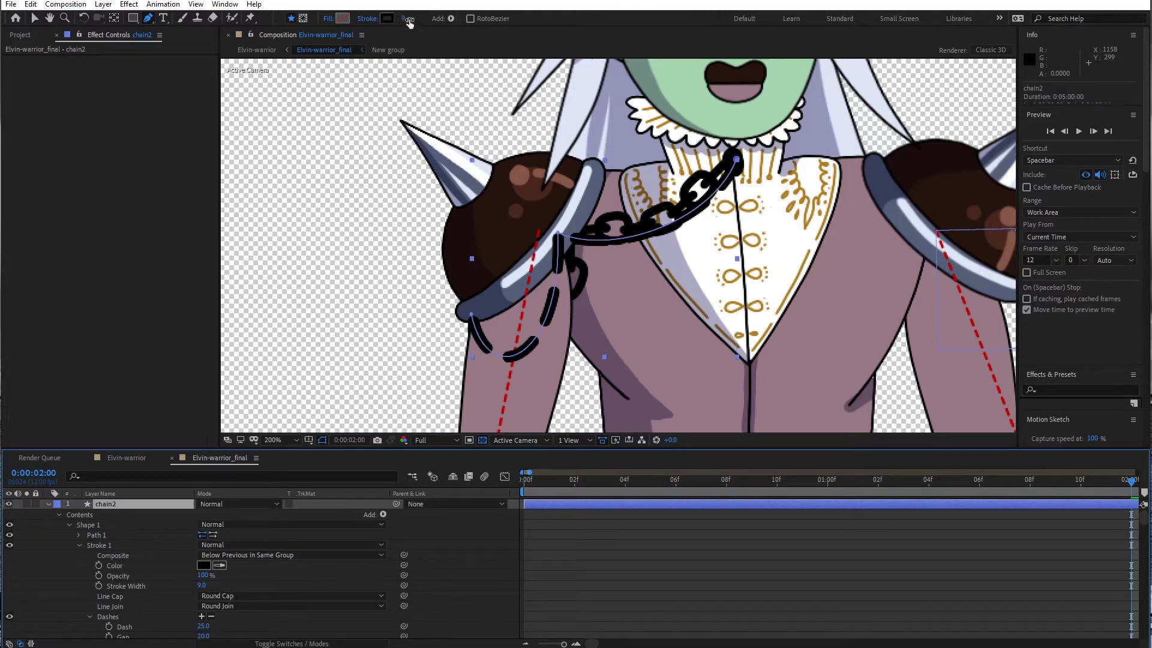
pyautogui.moveTo(406, 20); pyautogui.dragTo(415, 19)
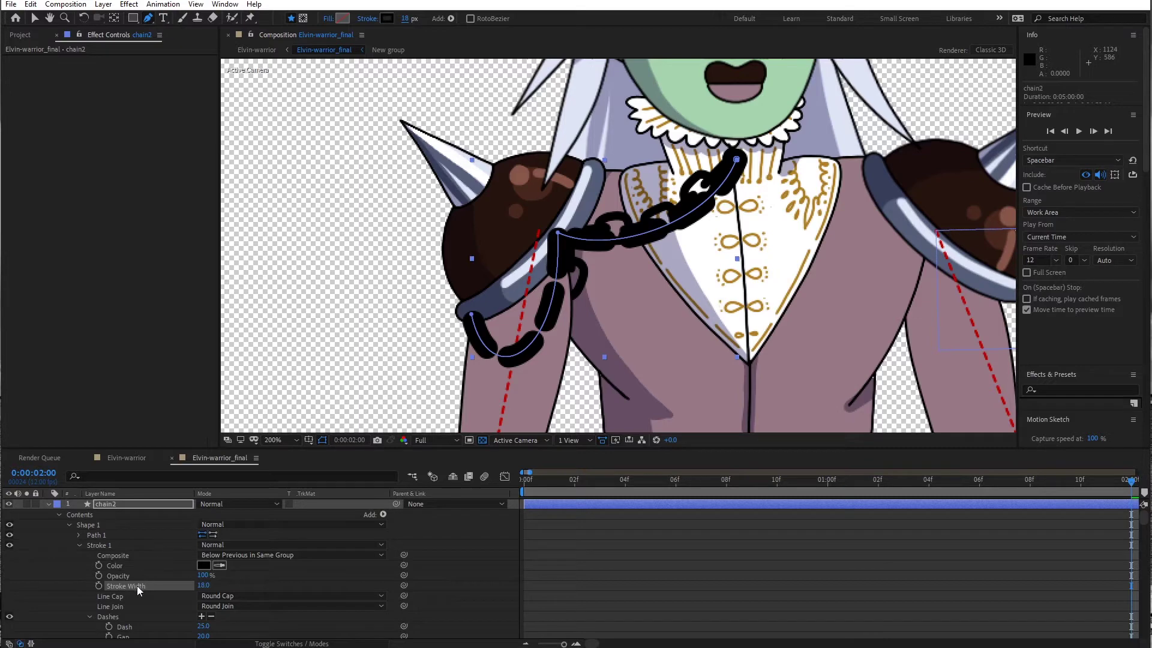
# Set the chain2 stroke's dash offset to 15 and its stroke width to 20 px
pyautogui.scroll(-1, 137, 585)
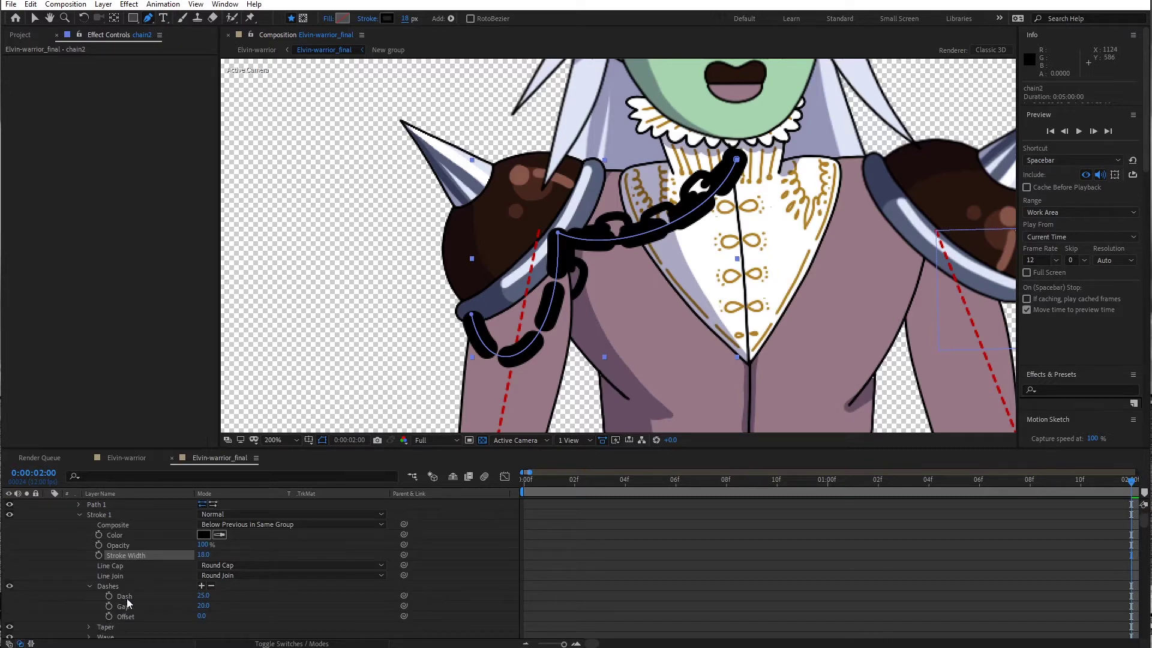
pyautogui.click(130, 618)
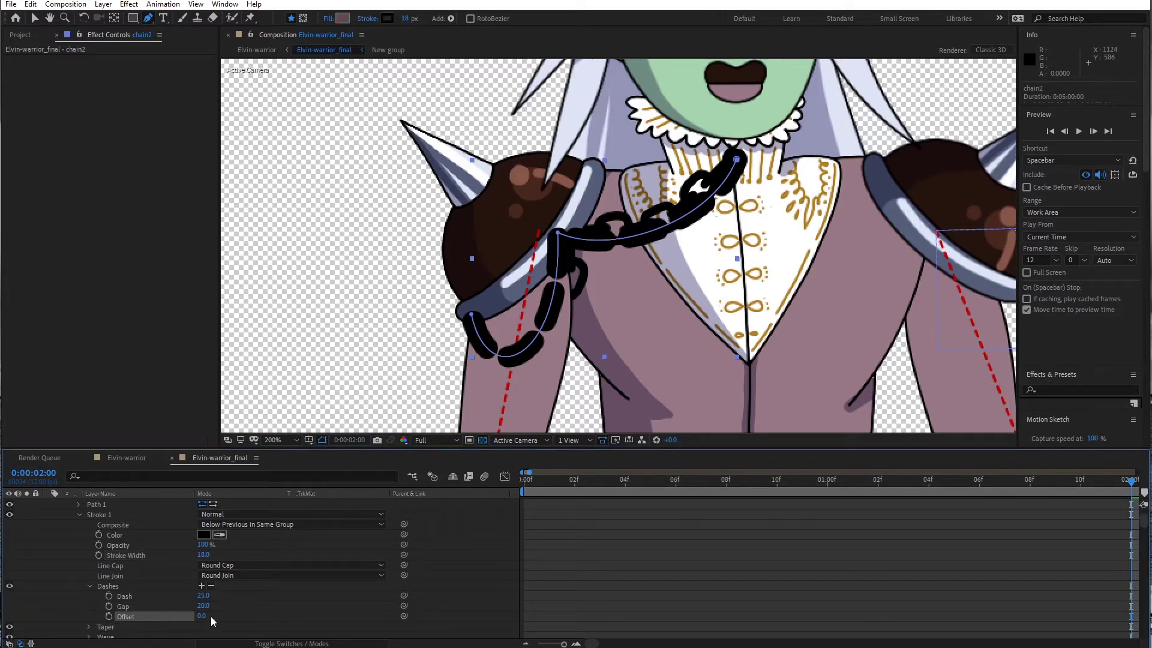
pyautogui.moveTo(210, 617); pyautogui.dragTo(212, 616)
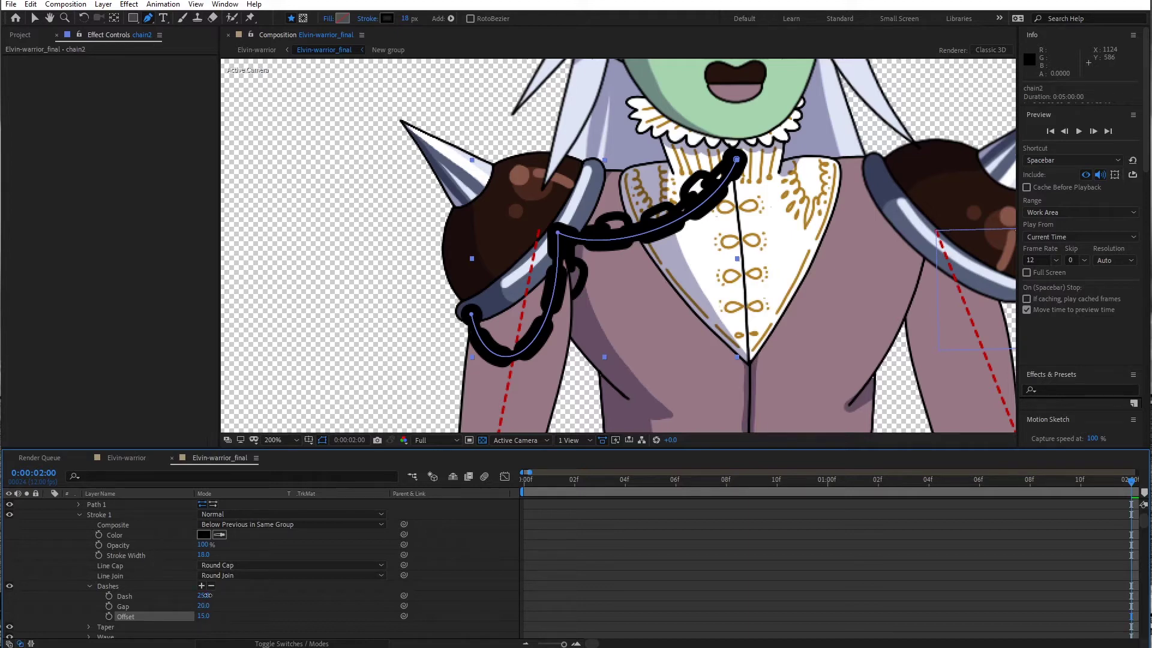
pyautogui.moveTo(206, 596); pyautogui.dragTo(199, 598)
pyautogui.hotkey('ctrl', 'z')
pyautogui.moveTo(408, 18); pyautogui.dragTo(410, 18)
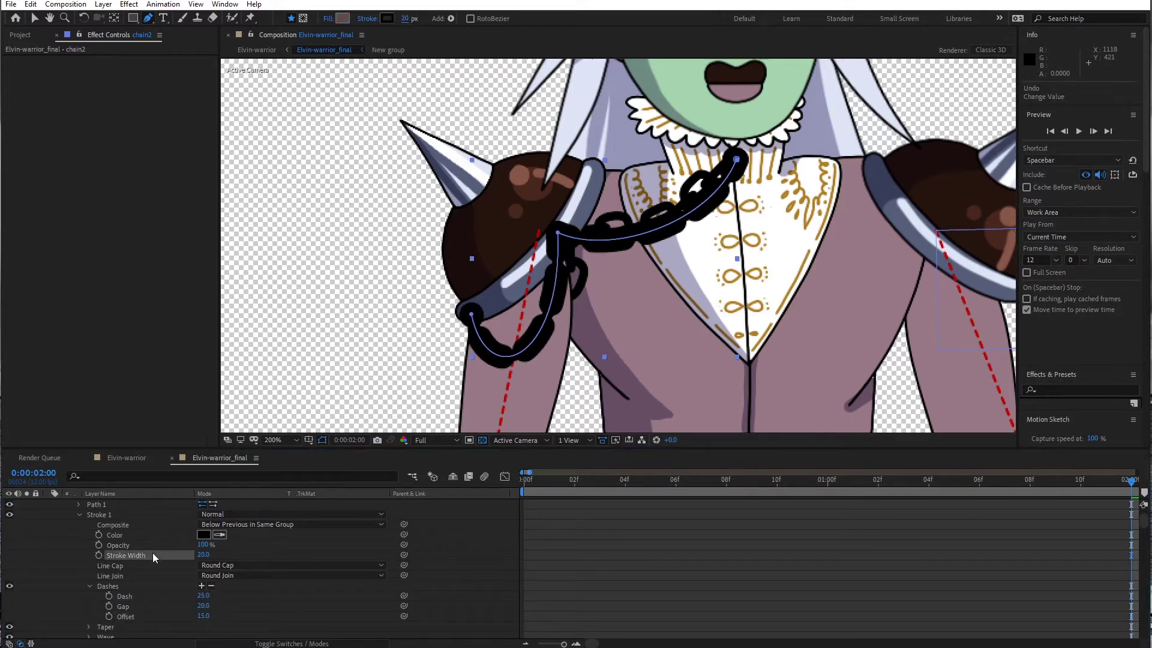
# Link the path property of chain2's Path 1 to the matching path property of the chain1 layer
pyautogui.scroll(2, 152, 553)
pyautogui.click(139, 503)
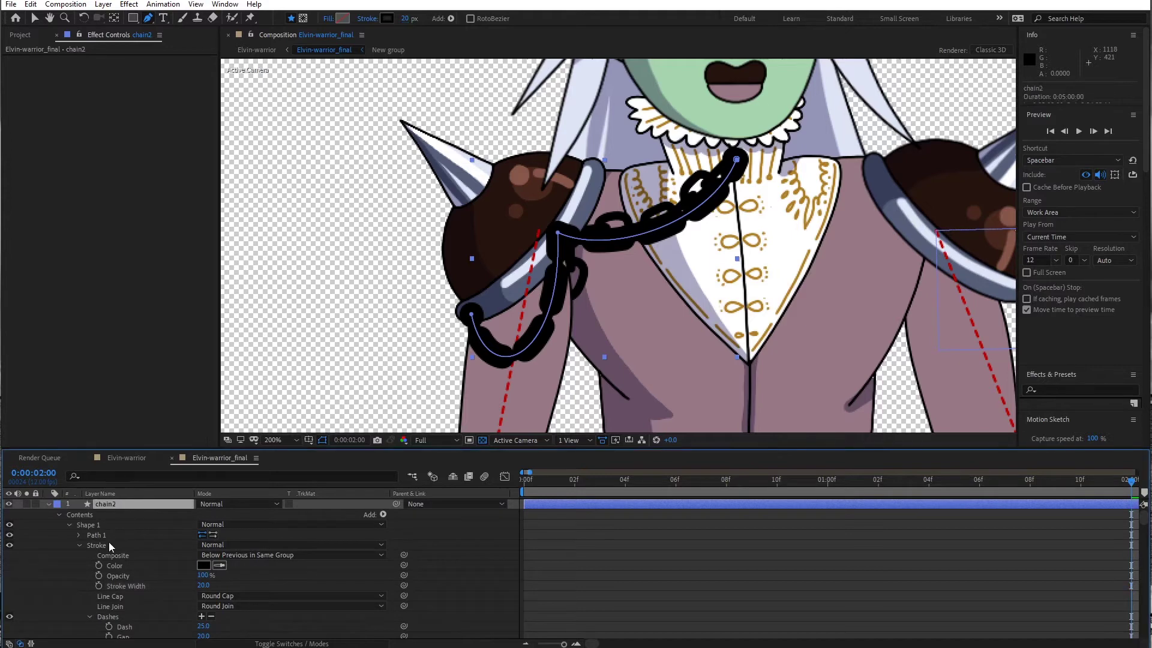
pyautogui.click(105, 537)
pyautogui.click(79, 535)
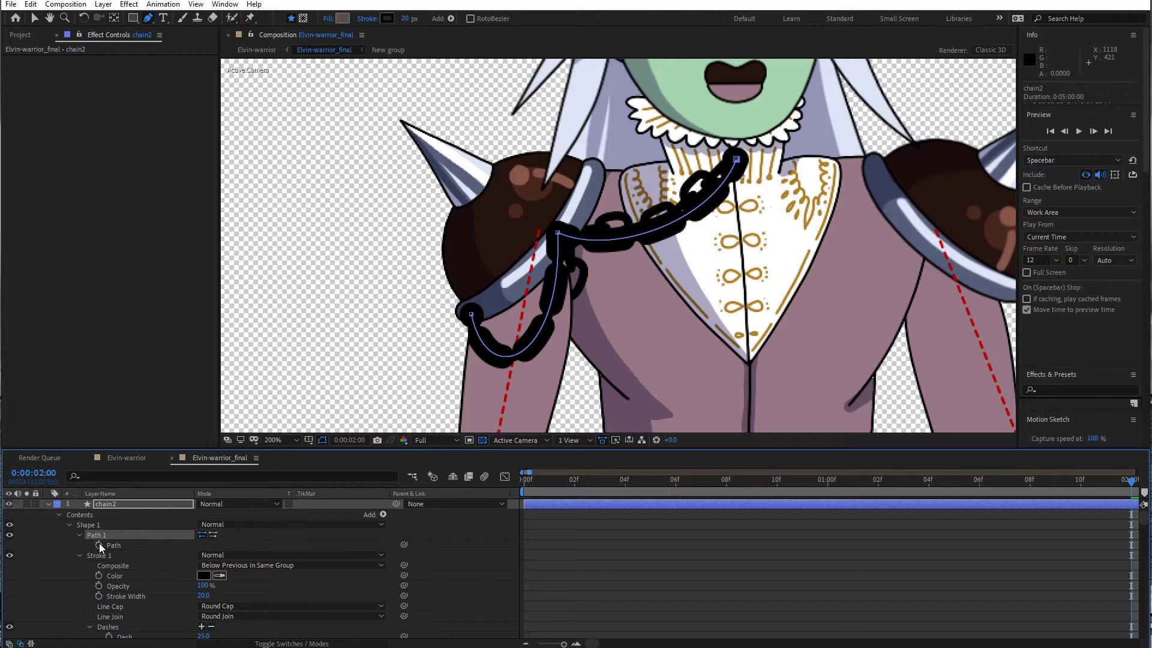
pyautogui.moveTo(403, 546)
pyautogui.mouseDown()
pyautogui.moveTo(296, 641)
pyautogui.moveTo(277, 545)
pyautogui.moveTo(358, 477)
pyautogui.moveTo(127, 542)
pyautogui.mouseUp()
pyautogui.scroll(2, 81, 546)
pyautogui.scroll(-6, 81, 548)
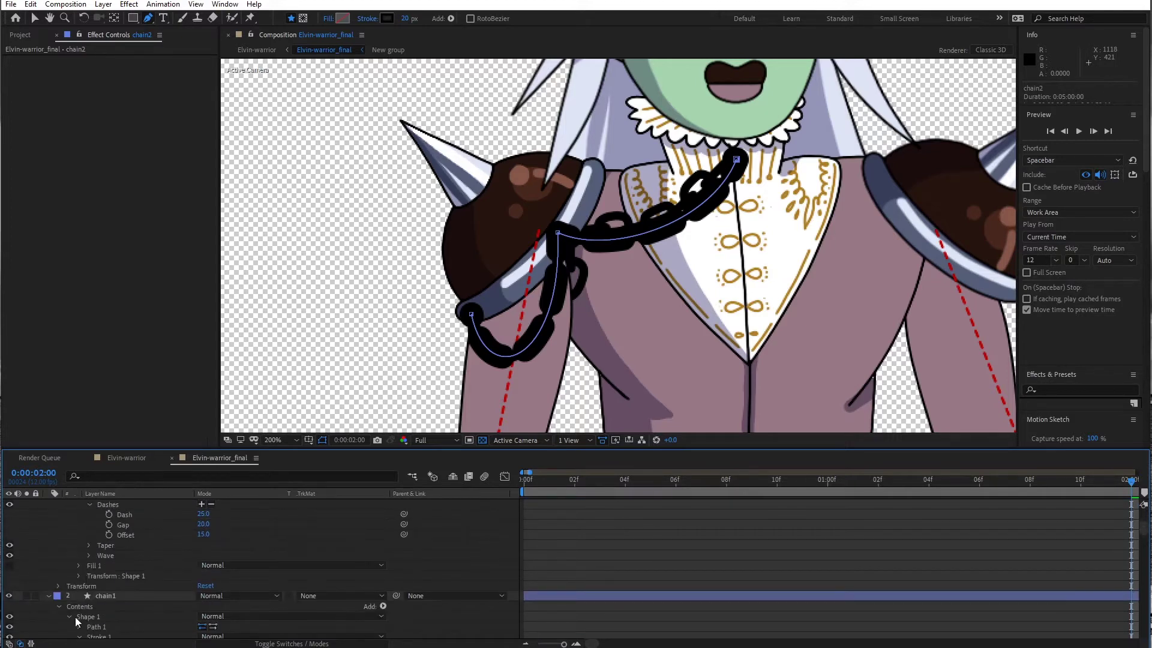
pyautogui.scroll(5, 82, 630)
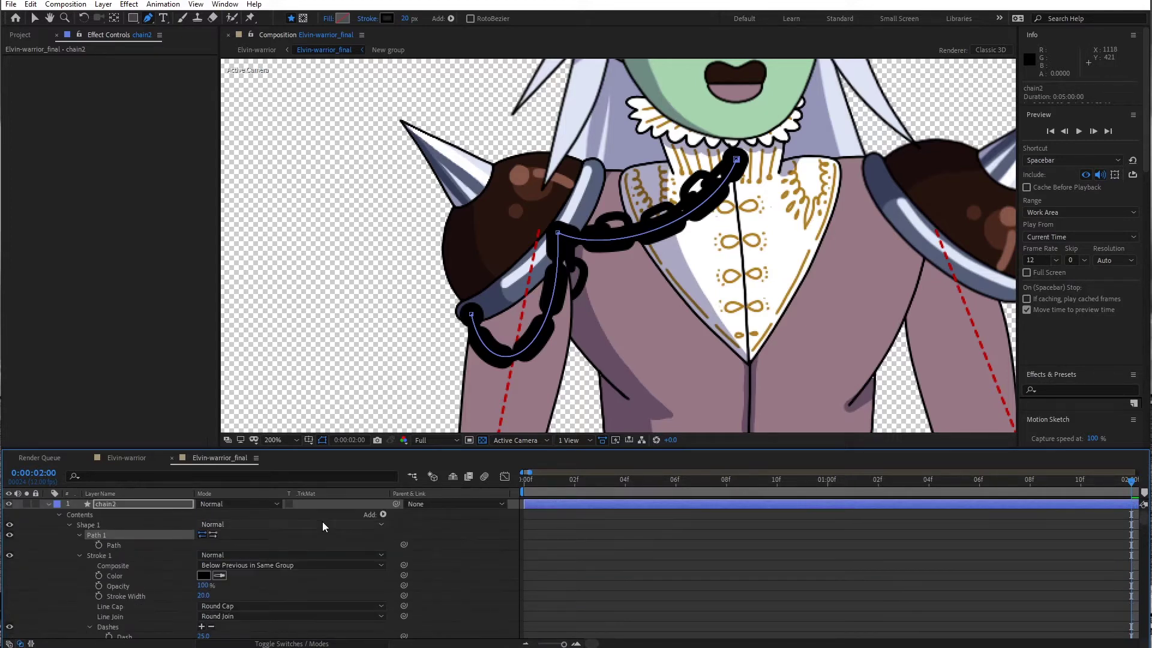
pyautogui.moveTo(404, 544)
pyautogui.mouseDown()
pyautogui.moveTo(192, 622)
pyautogui.moveTo(168, 615)
pyautogui.moveTo(152, 636)
pyautogui.moveTo(103, 582)
pyautogui.mouseUp()
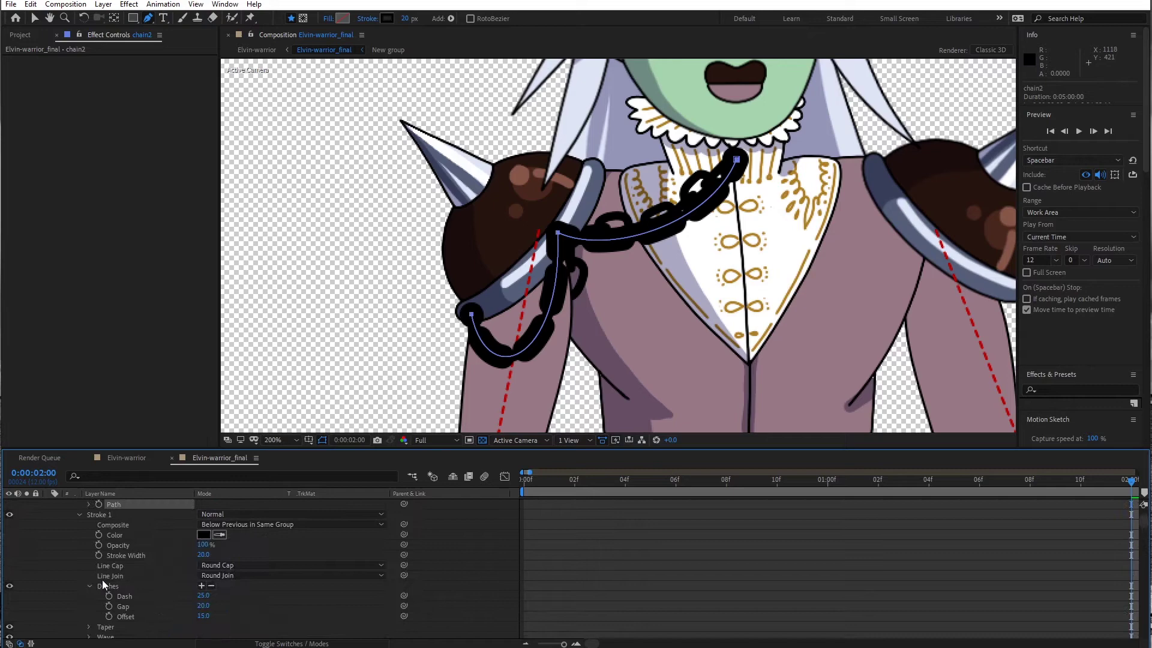
# Test the path link by moving the lower end point of chain1's path with chain2 locked, then undo the move and unlock chain2
pyautogui.scroll(2, 135, 557)
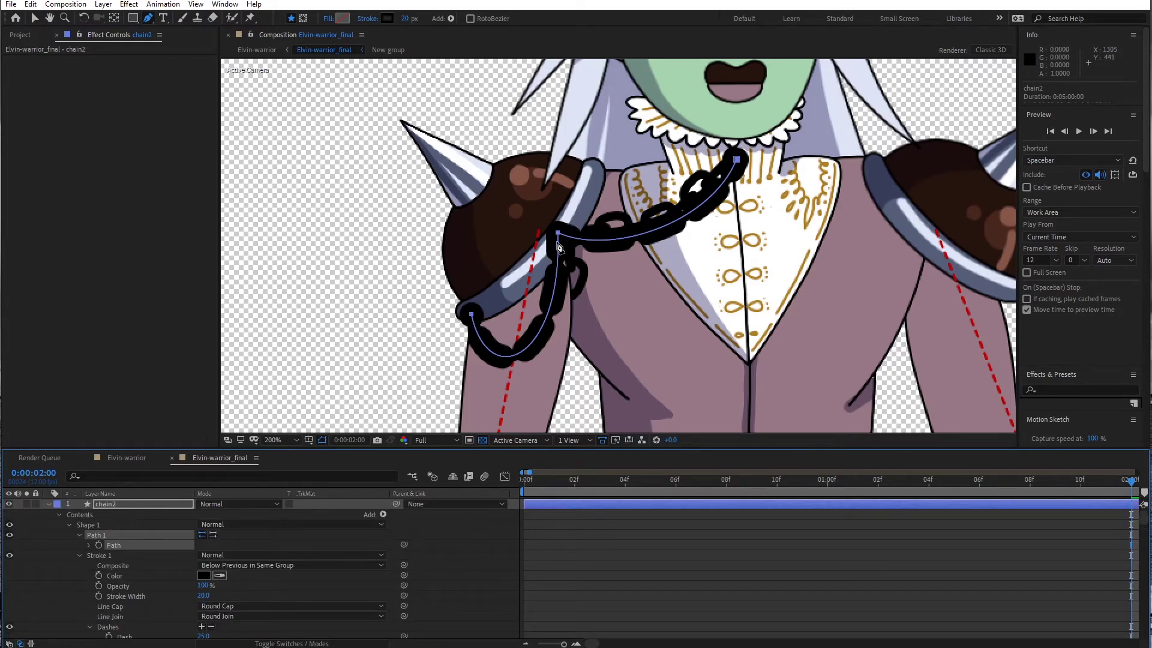
pyautogui.click(38, 506)
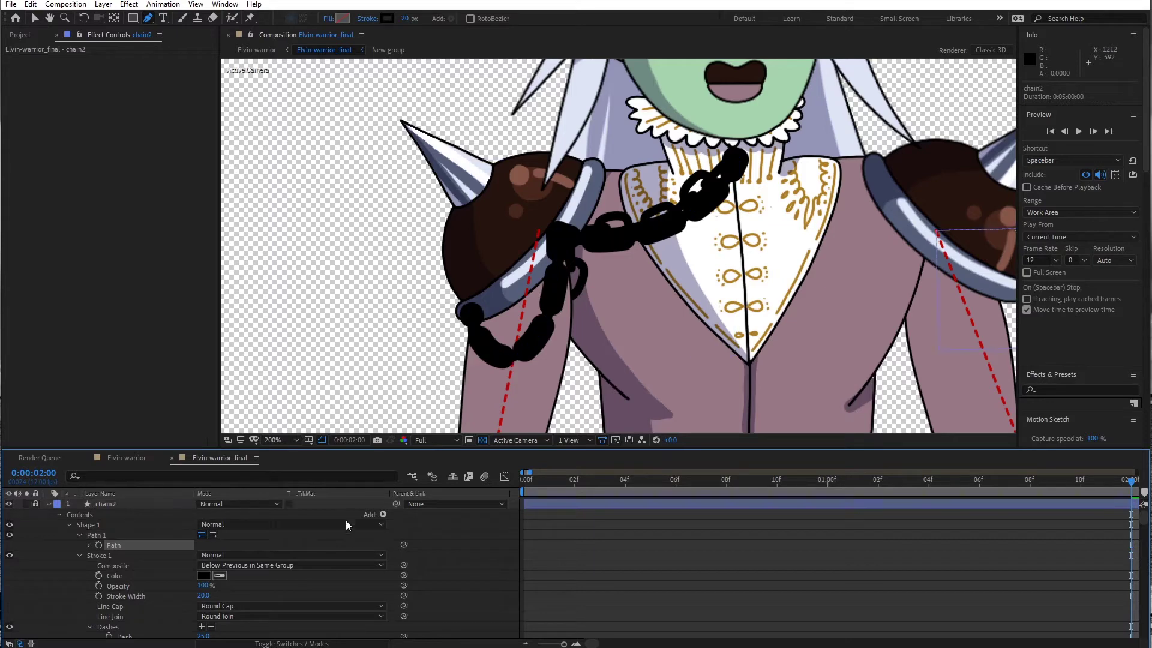
pyautogui.scroll(-6, 179, 581)
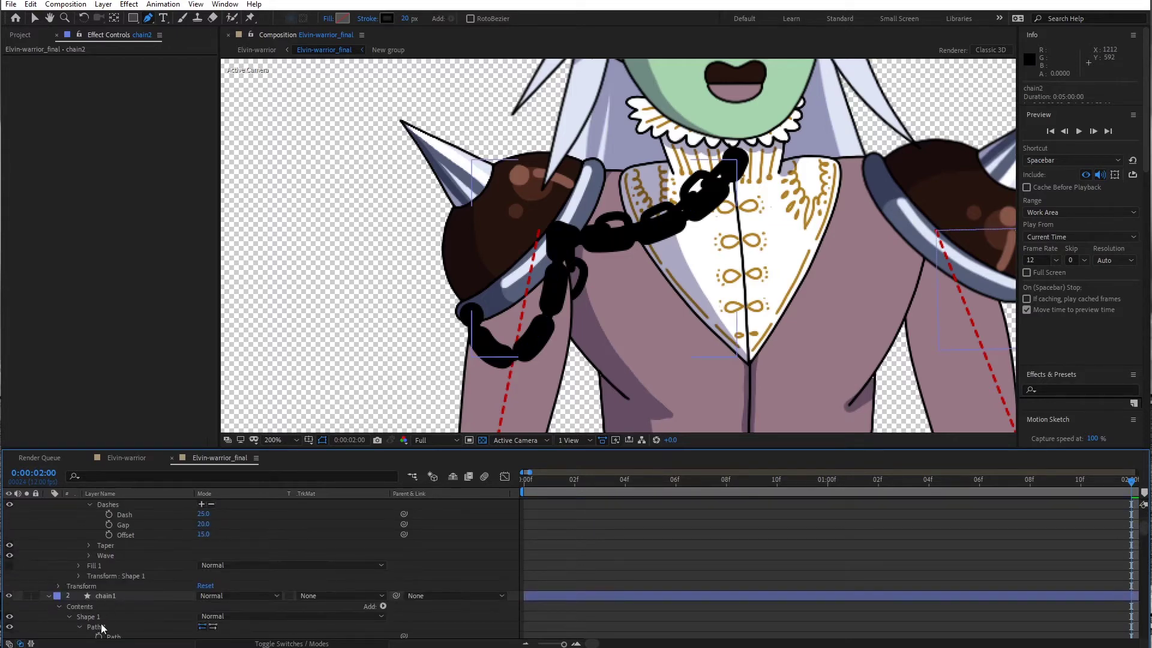
pyautogui.click(120, 628)
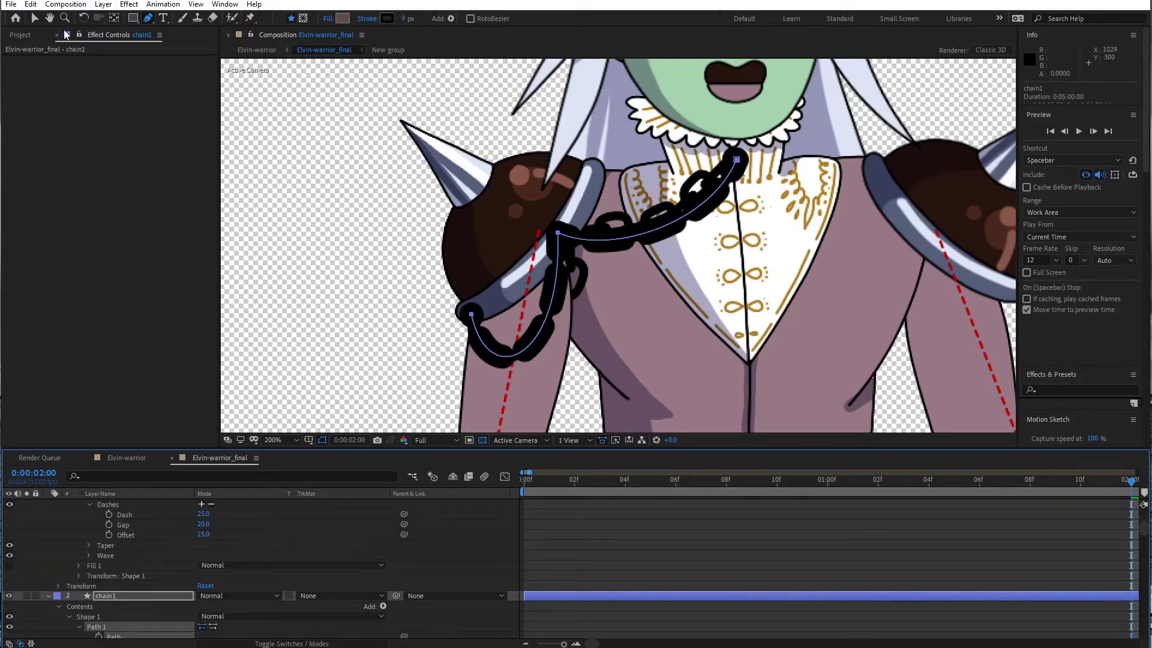
pyautogui.click(34, 18)
pyautogui.moveTo(471, 314)
pyautogui.mouseDown()
pyautogui.moveTo(433, 316)
pyautogui.moveTo(472, 313)
pyautogui.moveTo(482, 329)
pyautogui.mouseUp()
pyautogui.hotkey('ctrl', 'z')
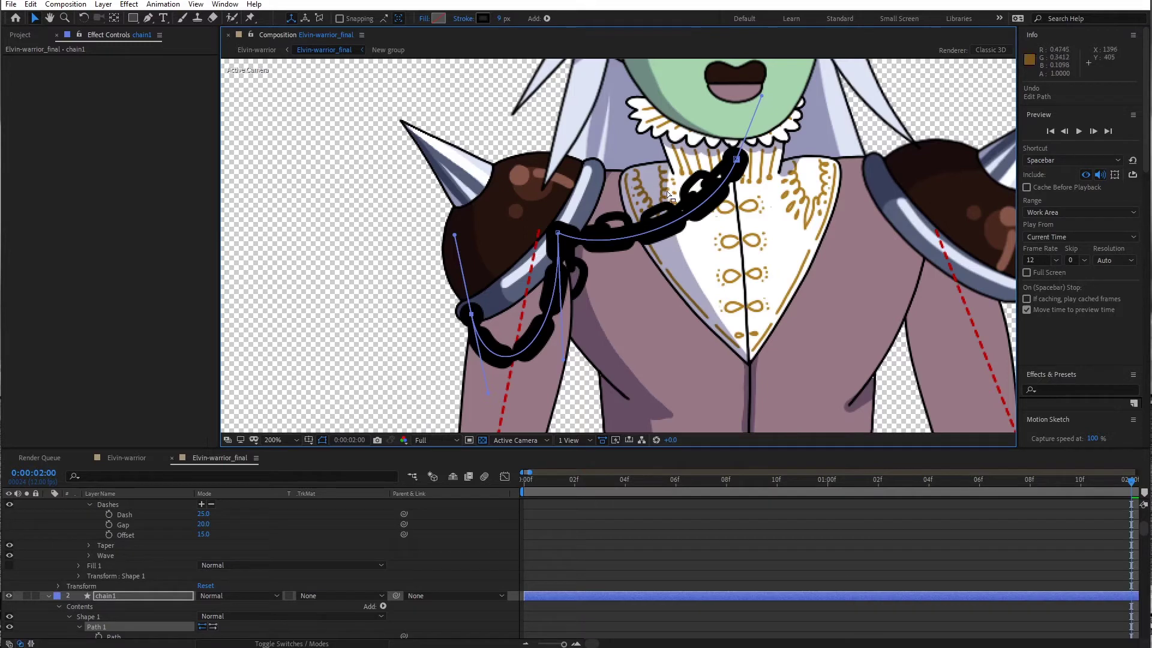
pyautogui.scroll(4, 181, 547)
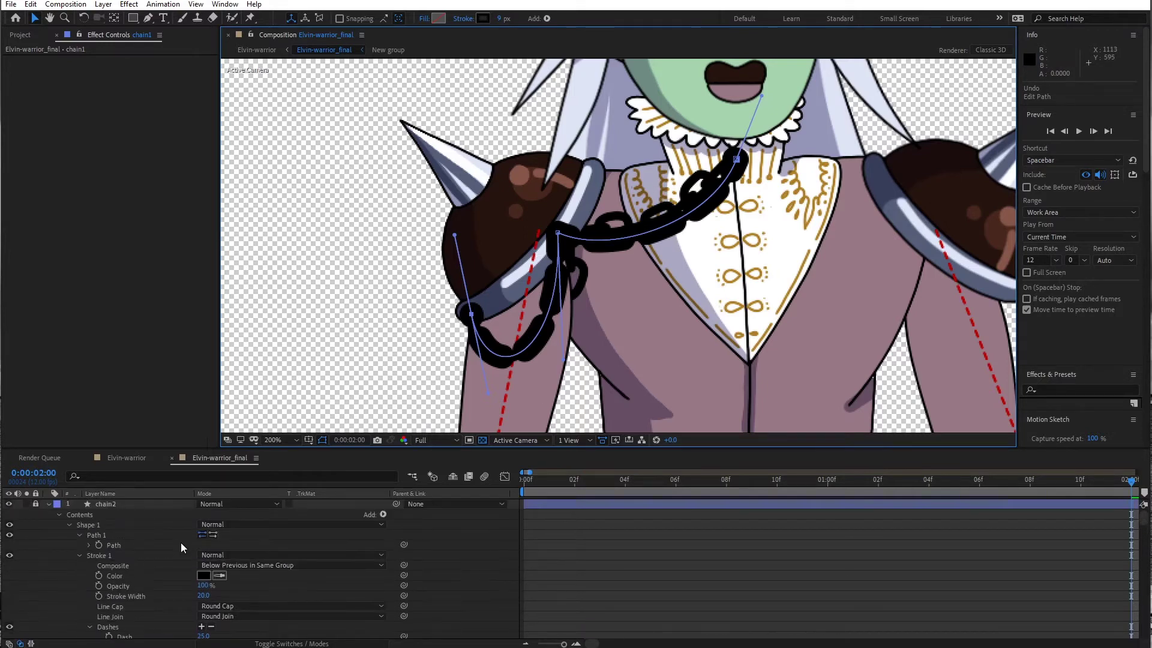
pyautogui.click(35, 503)
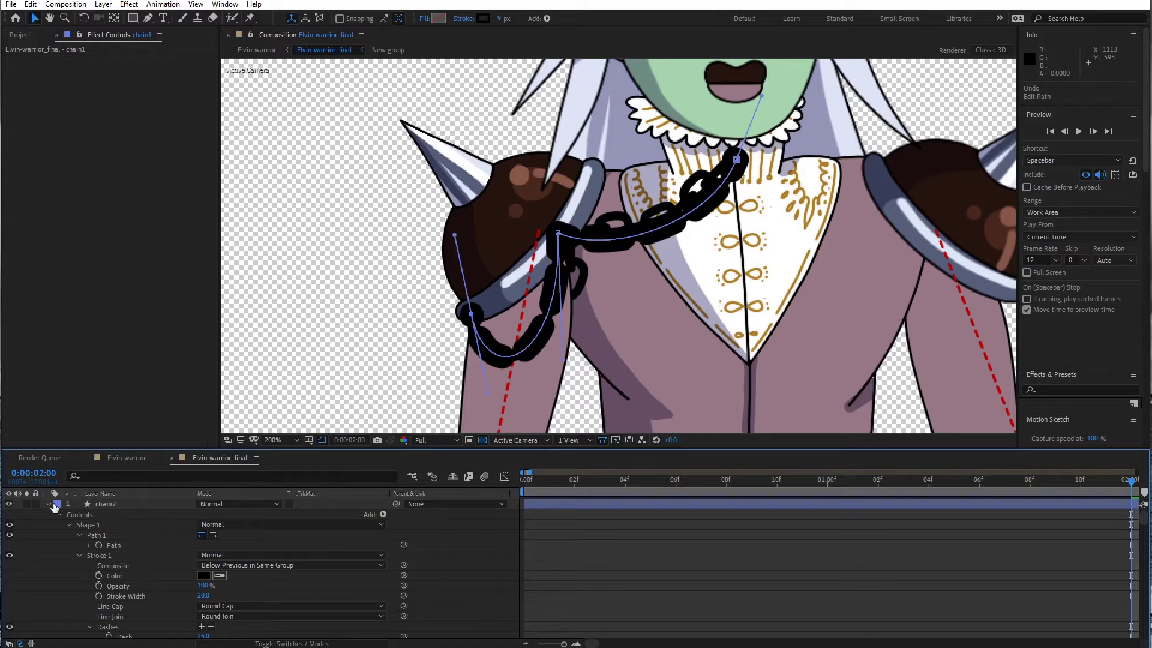
# Add a Stroke layer style to the chain2 layer
pyautogui.click(48, 504)
pyautogui.click(103, 504)
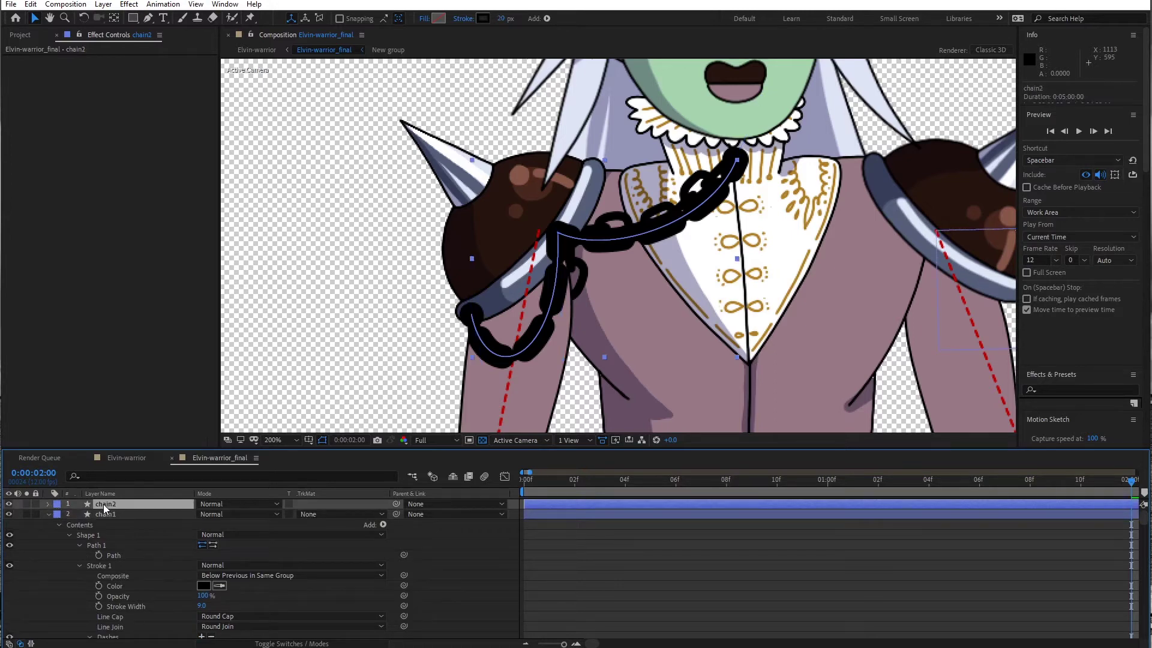
pyautogui.rightClick(103, 504)
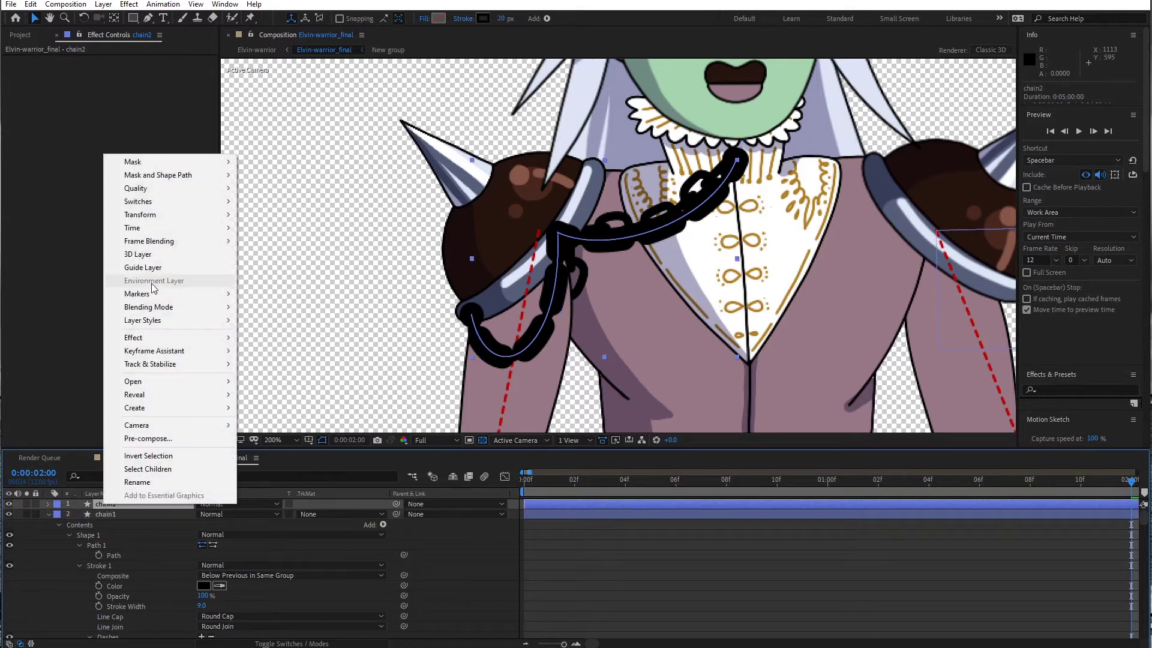
pyautogui.moveTo(174, 320)
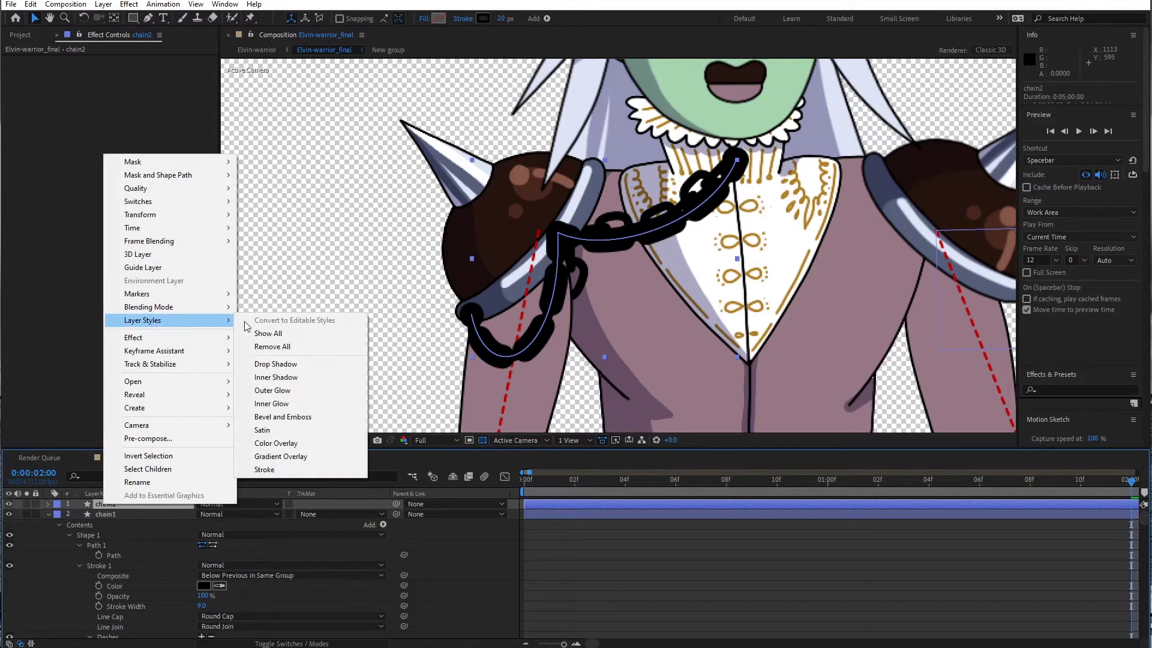
pyautogui.click(276, 468)
pyautogui.scroll(-3, 151, 560)
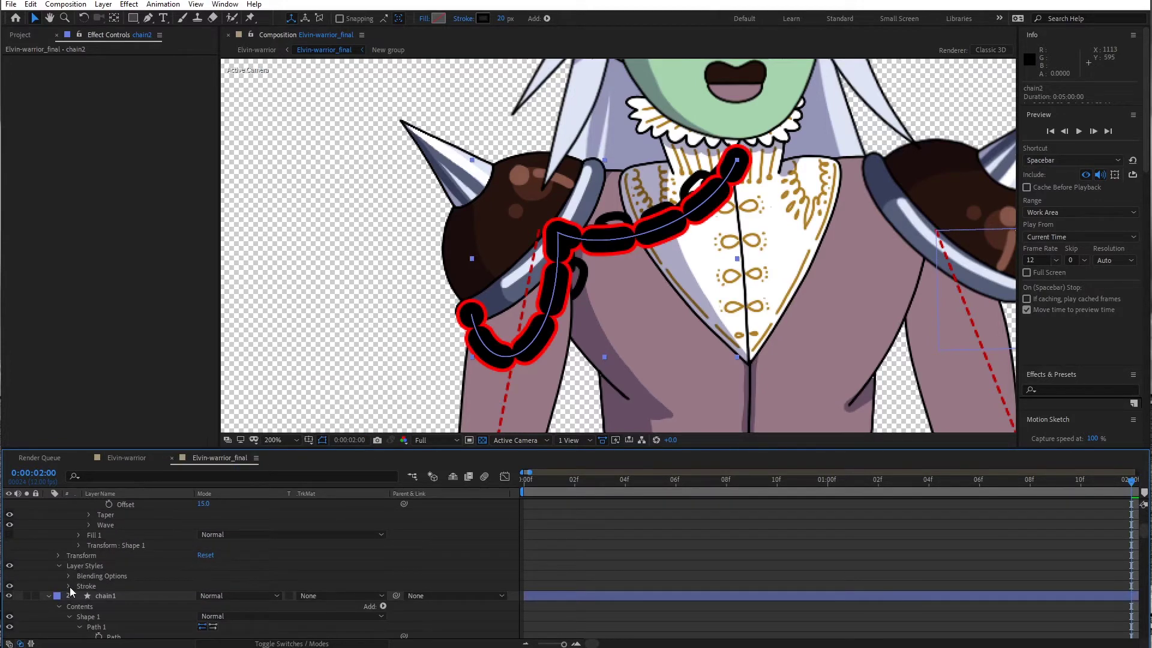
# Set the position of chain2's Stroke layer style to Inside and its size to 6.6
pyautogui.click(68, 586)
pyautogui.scroll(-2, 128, 578)
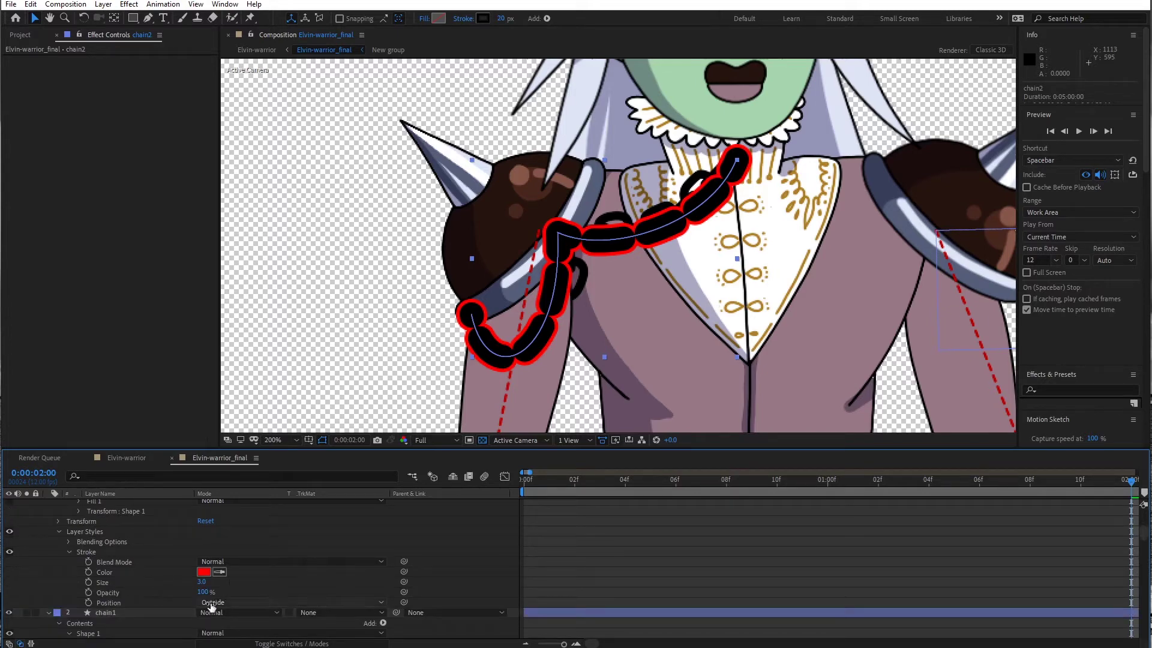
pyautogui.click(213, 603)
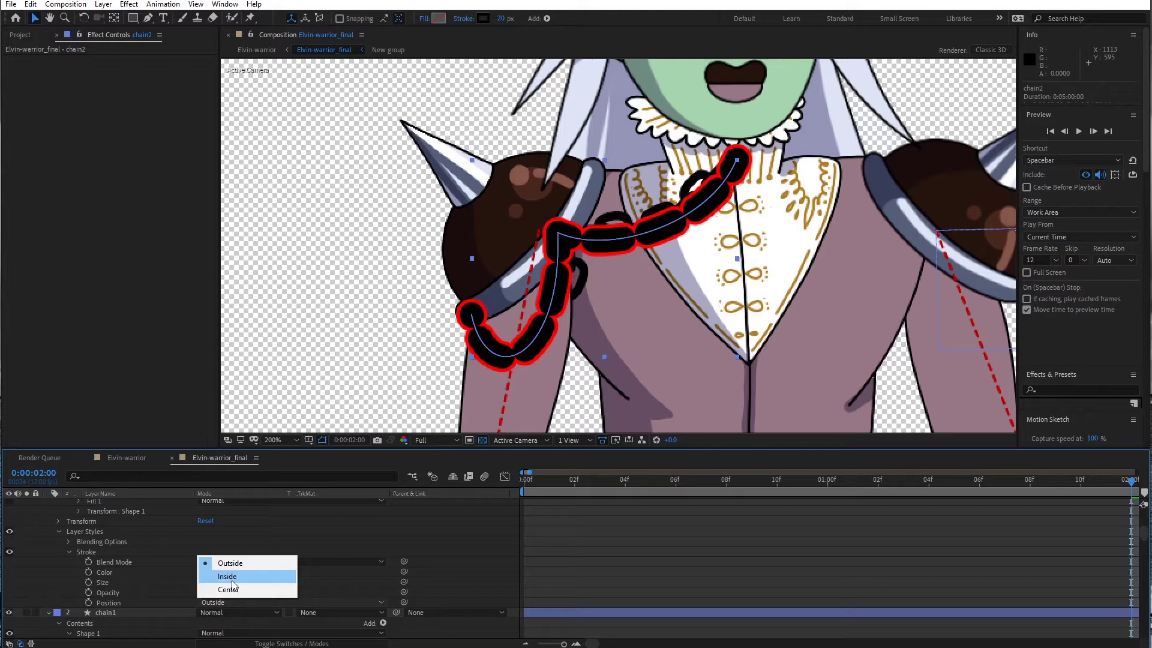
pyautogui.click(235, 590)
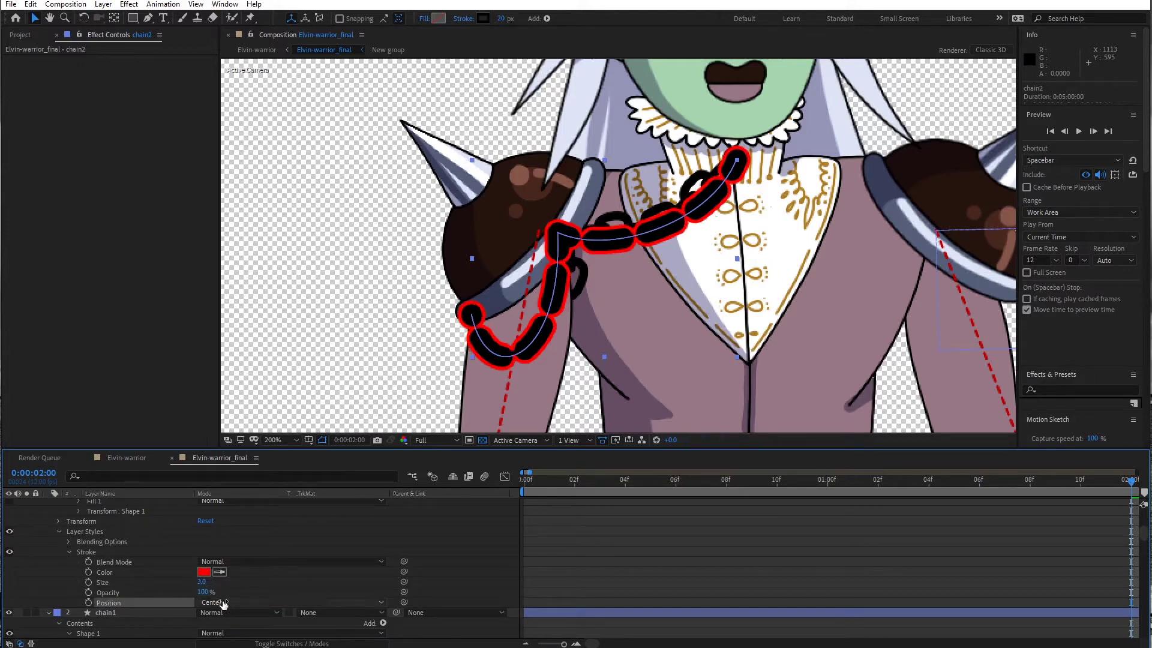
pyautogui.click(223, 603)
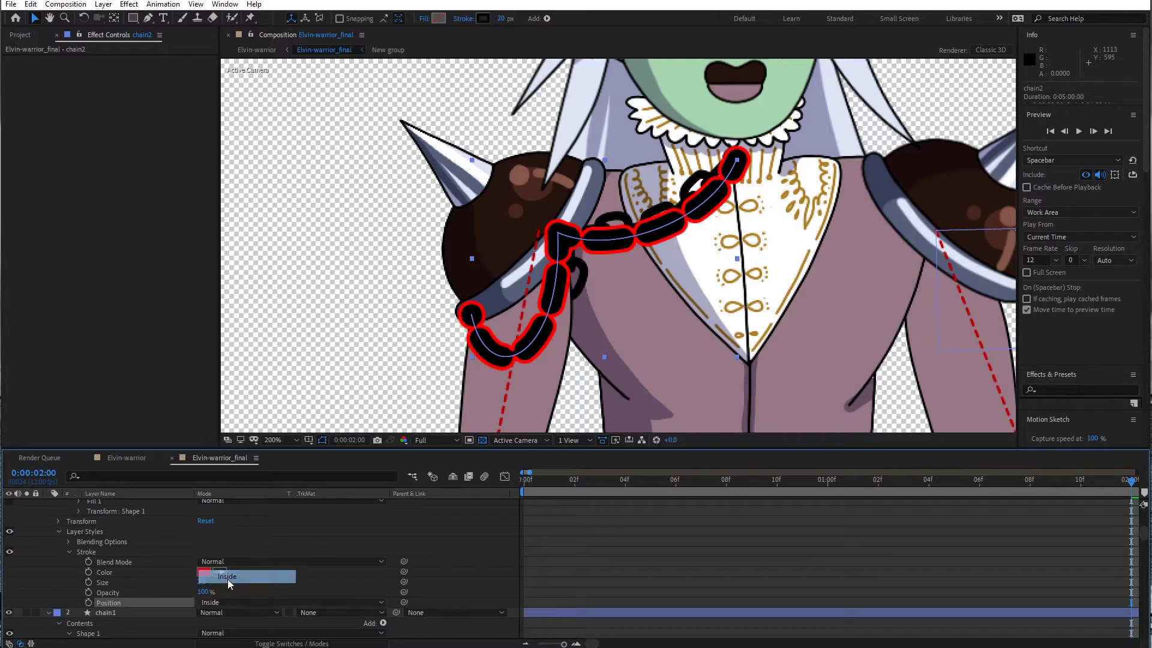
pyautogui.click(228, 578)
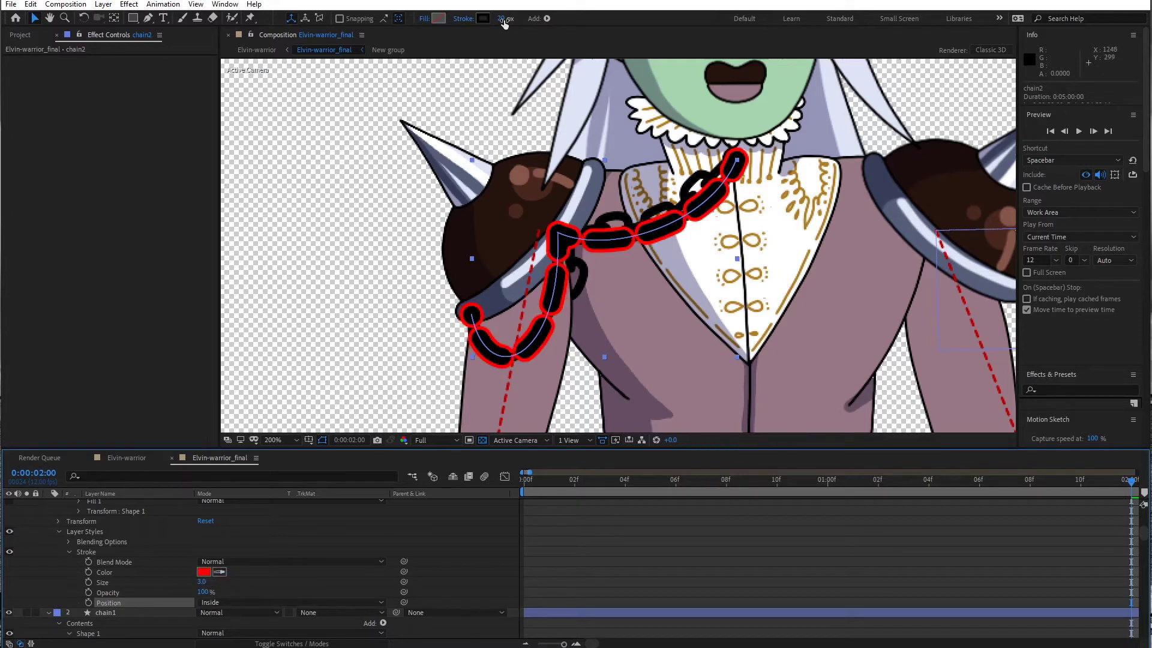
pyautogui.moveTo(198, 581); pyautogui.dragTo(207, 582)
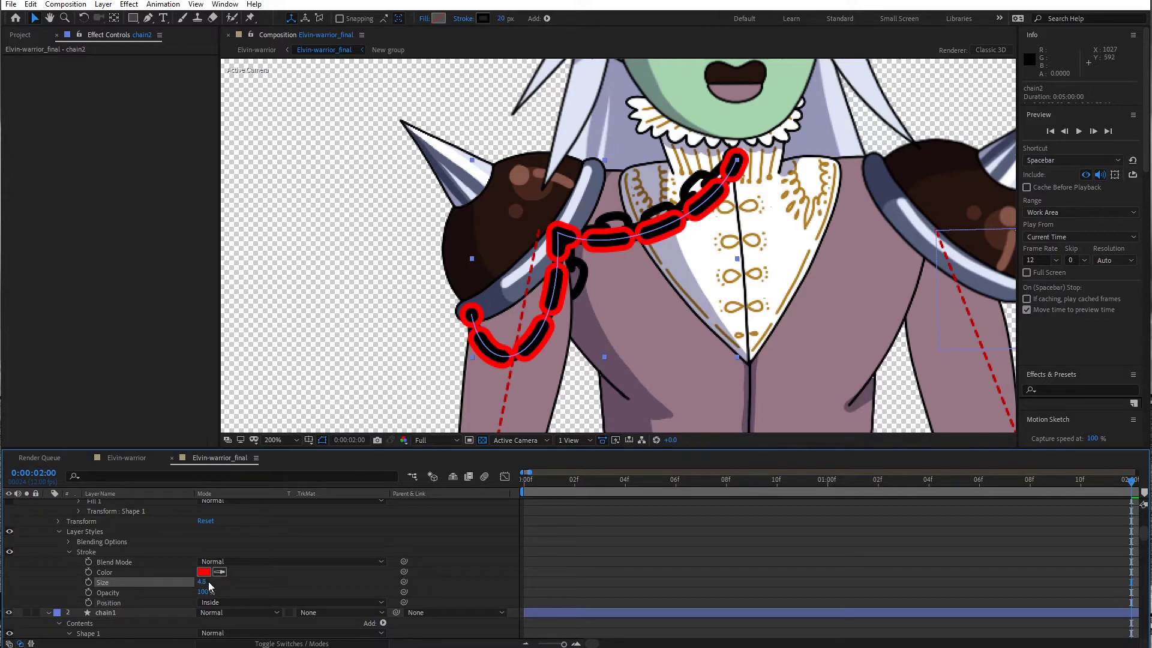
pyautogui.moveTo(202, 581); pyautogui.dragTo(216, 582)
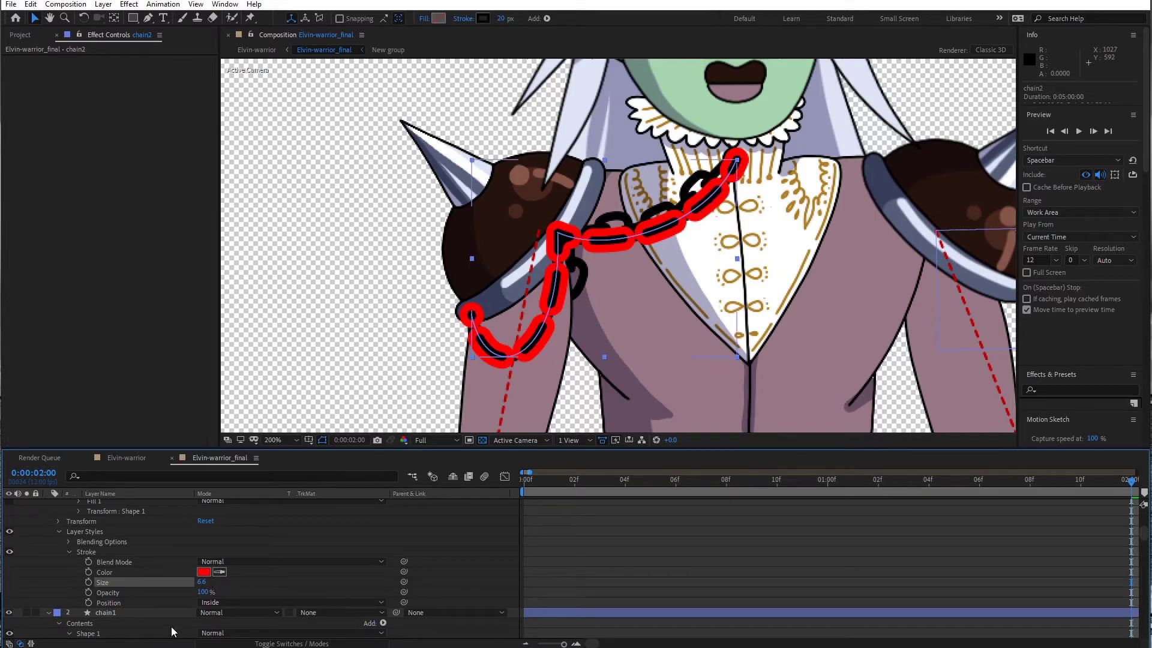
# Change the Stroke layer style's colour to black (000000), sampled from the chain artwork
pyautogui.click(204, 572)
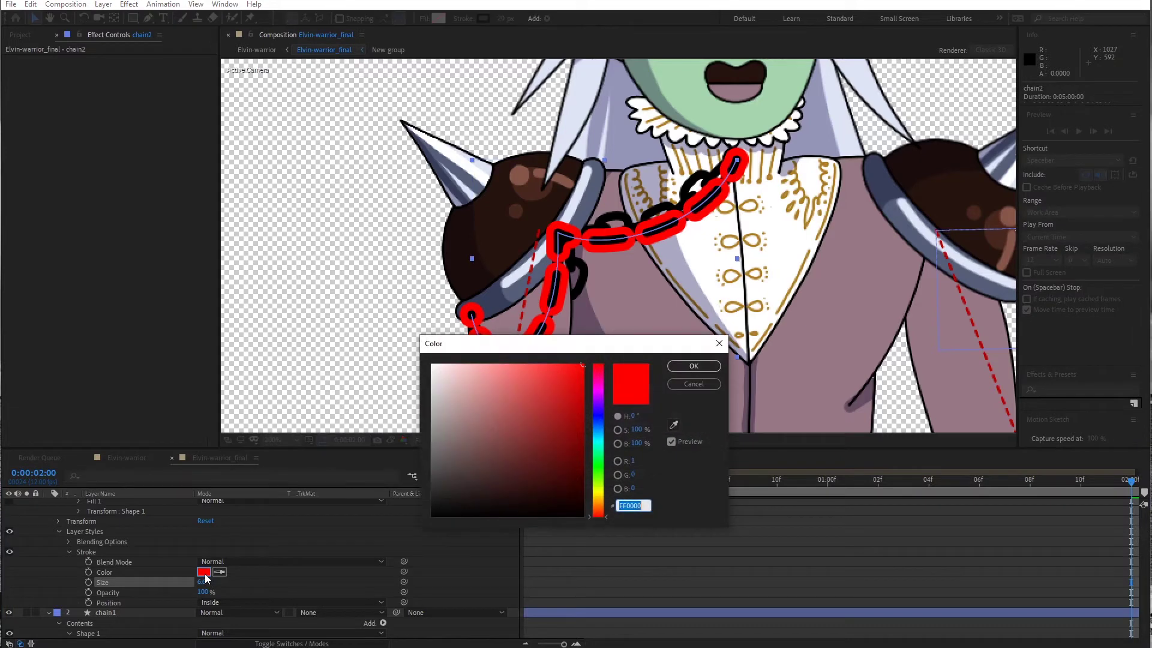
pyautogui.click(673, 424)
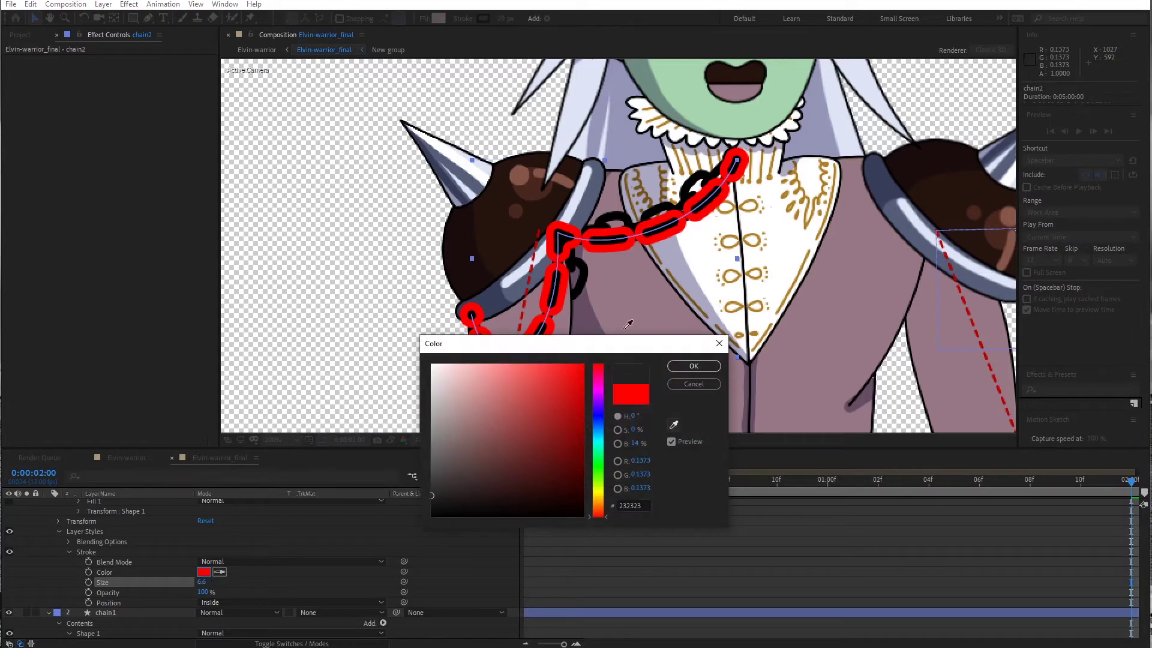
pyautogui.click(558, 277)
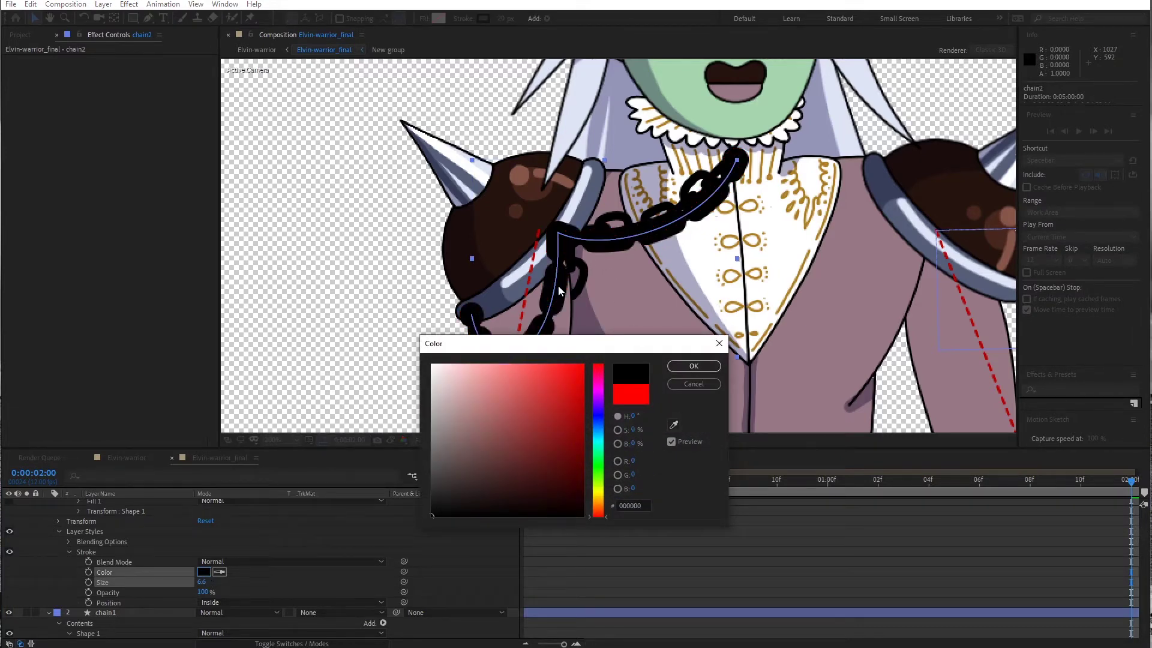
pyautogui.click(690, 367)
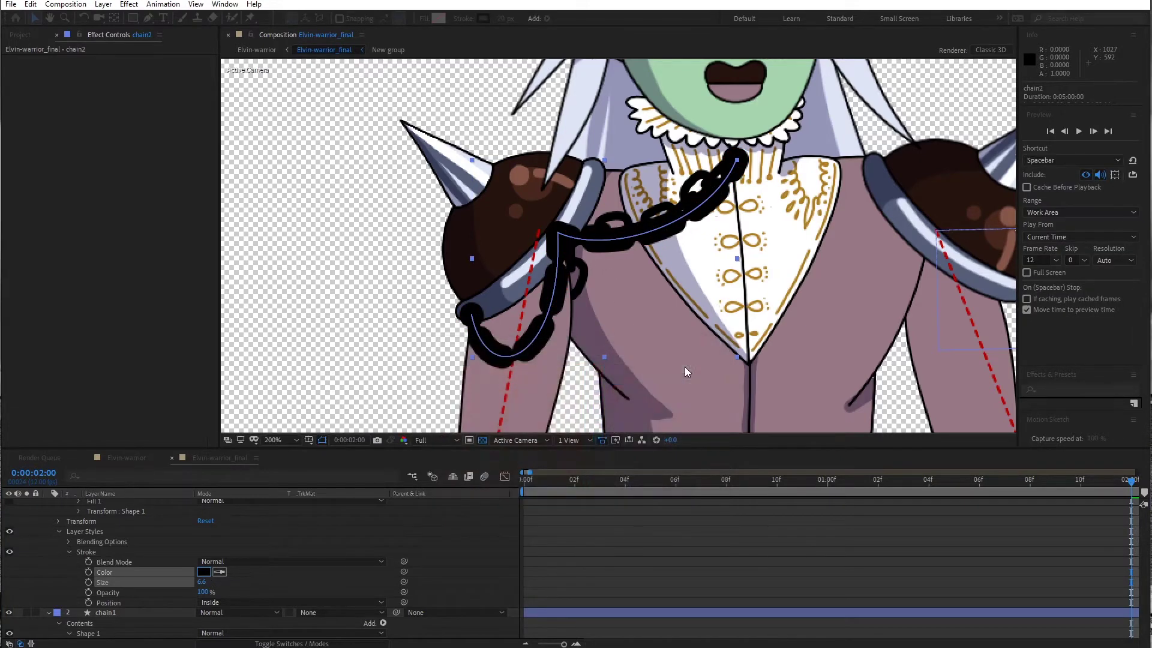
# Set the Fill Opacity in chain2's advanced blending options to 0%
pyautogui.click(69, 542)
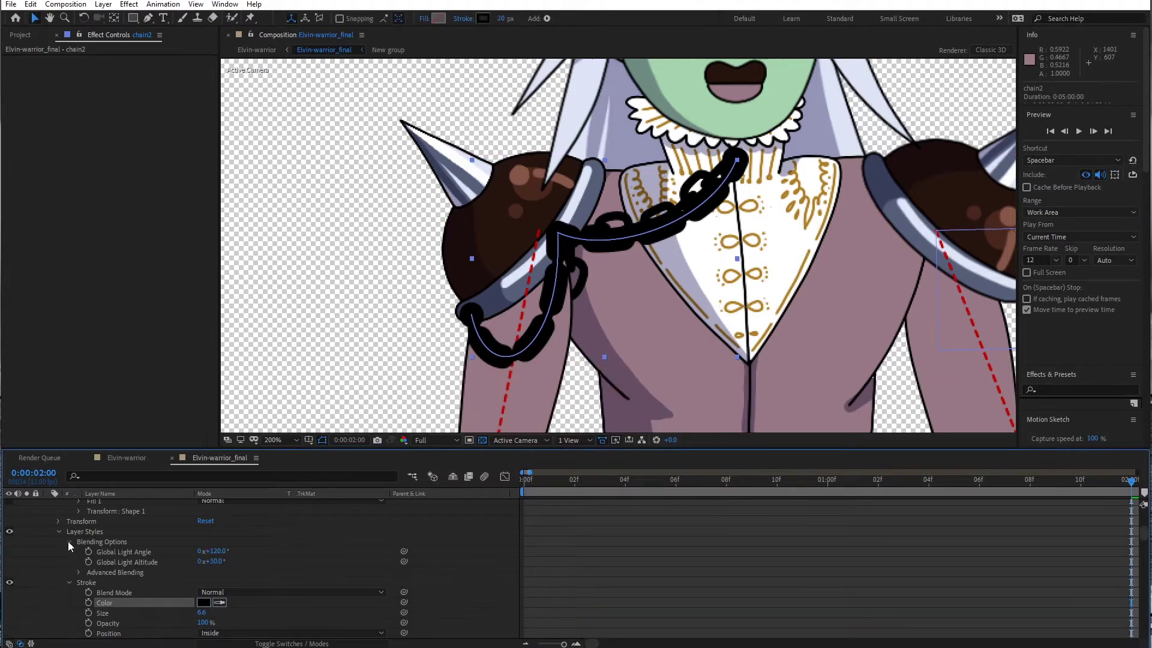
pyautogui.click(78, 572)
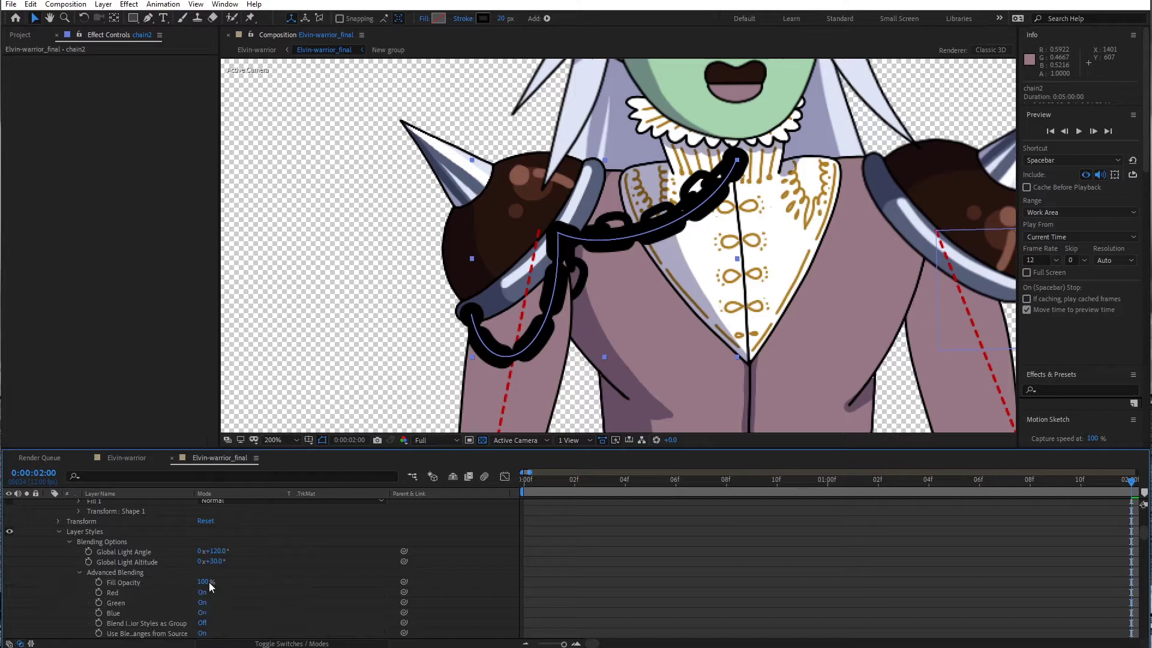
pyautogui.moveTo(209, 582); pyautogui.dragTo(55, 585)
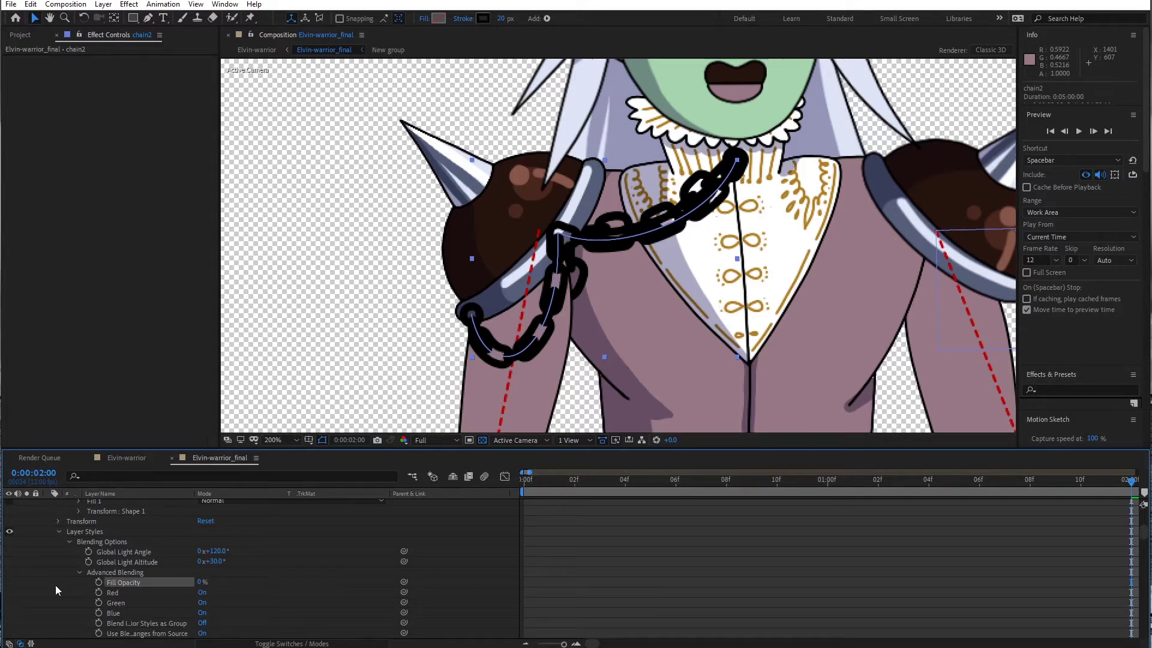
pyautogui.click(78, 573)
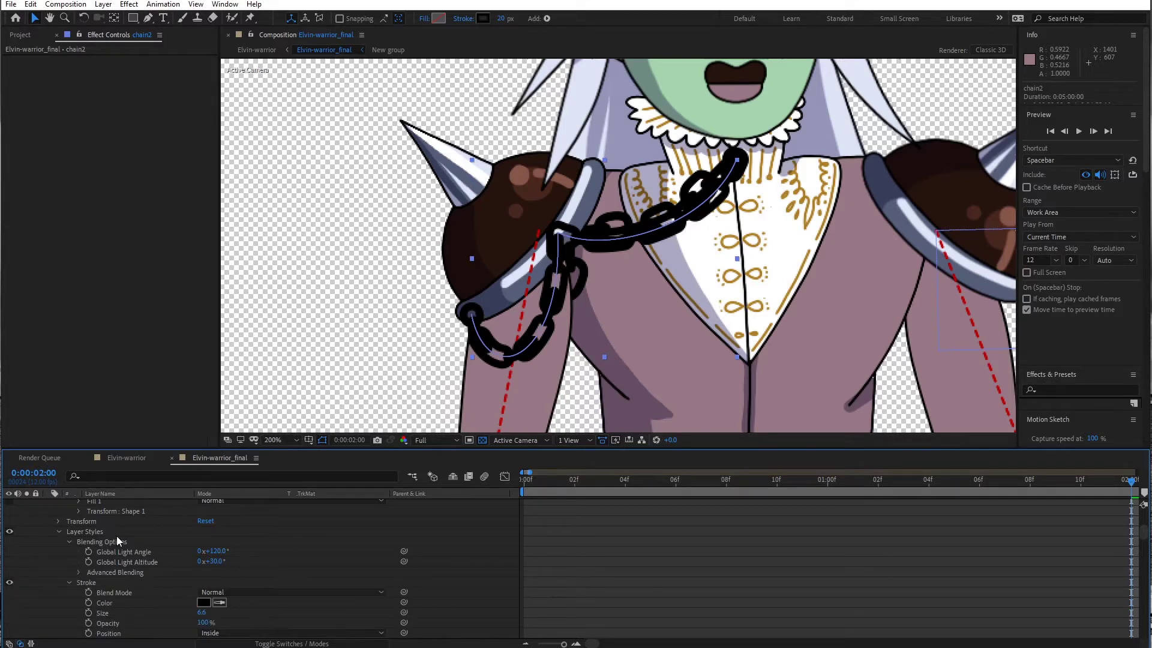
# Collapse the chain2 layer's properties and lock the layer
pyautogui.scroll(5, 116, 536)
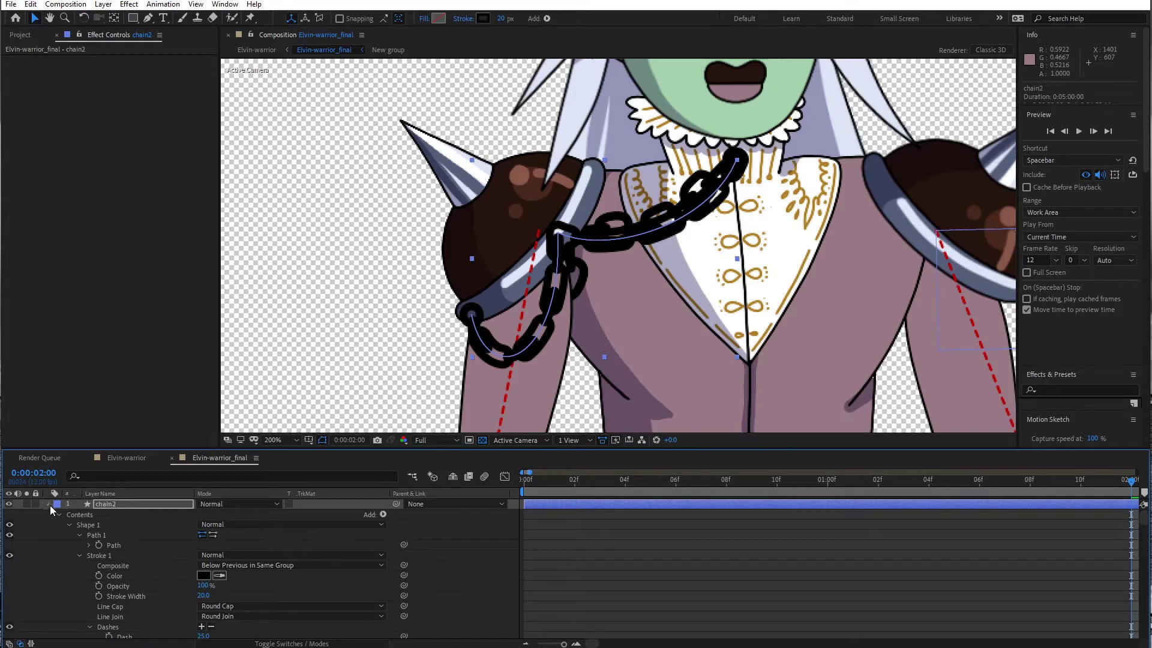
pyautogui.click(49, 505)
pyautogui.click(36, 504)
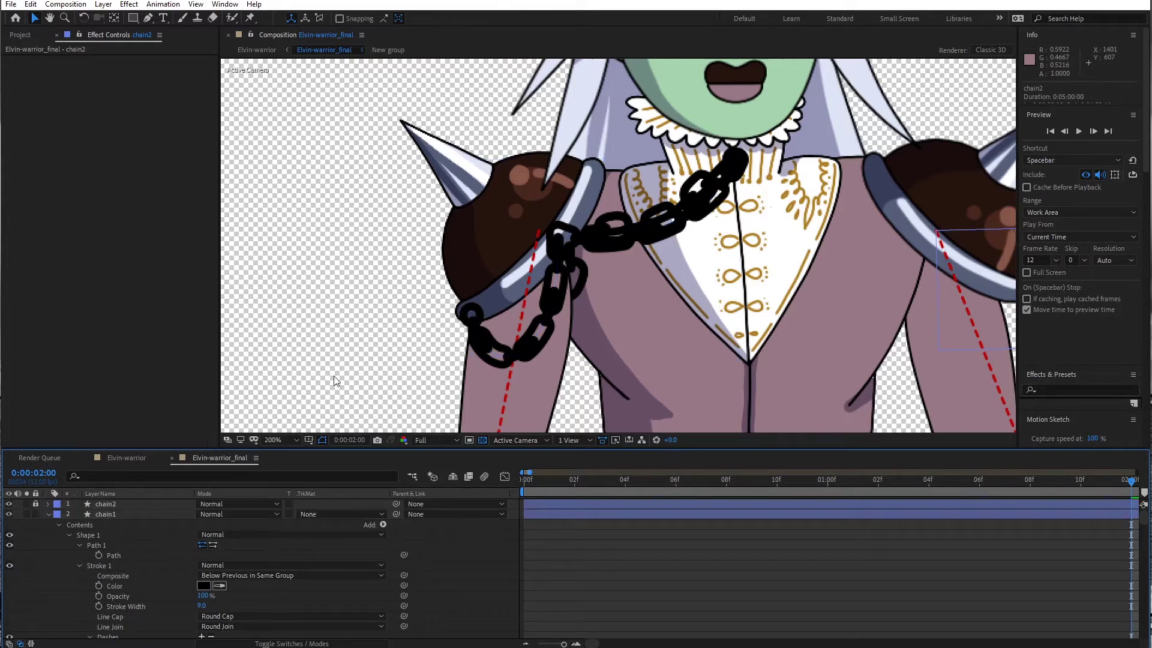
# Hide the raster_chain layer further down the layer stack
pyautogui.press(',')
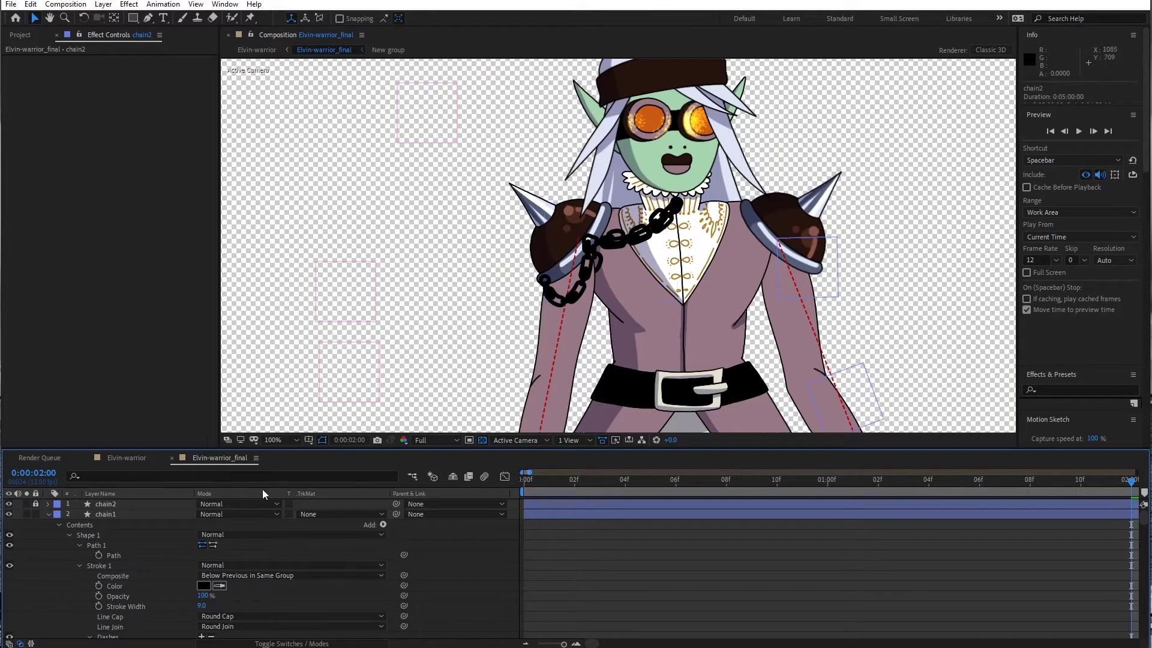
pyautogui.scroll(-10, 149, 585)
pyautogui.scroll(-7, 149, 585)
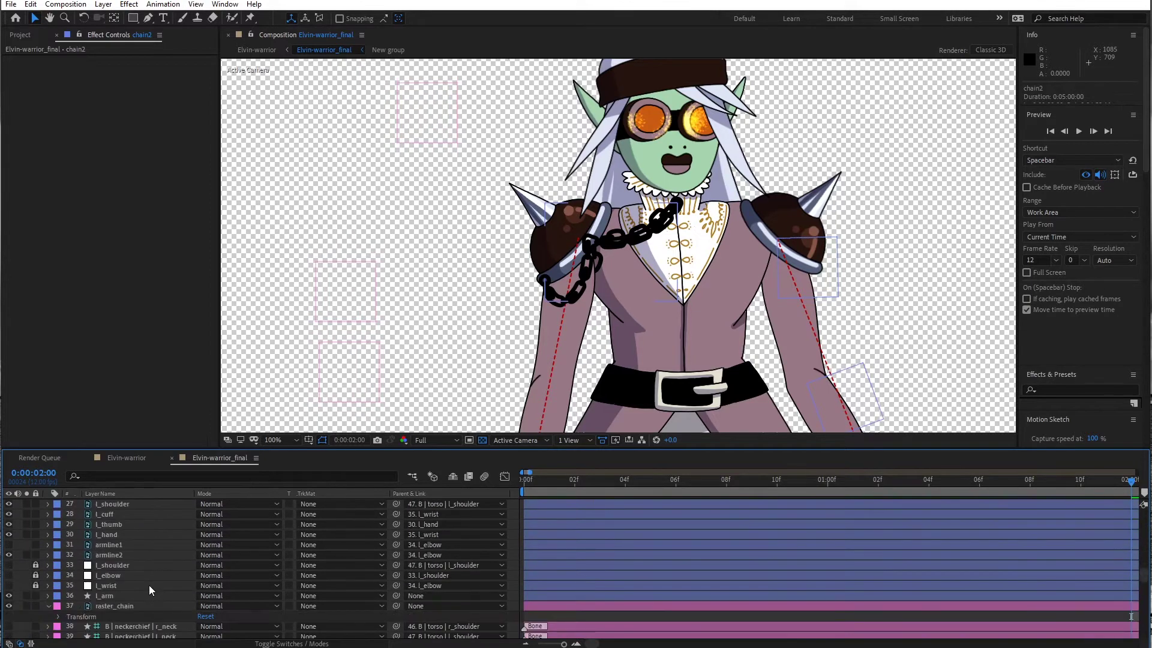
pyautogui.click(12, 607)
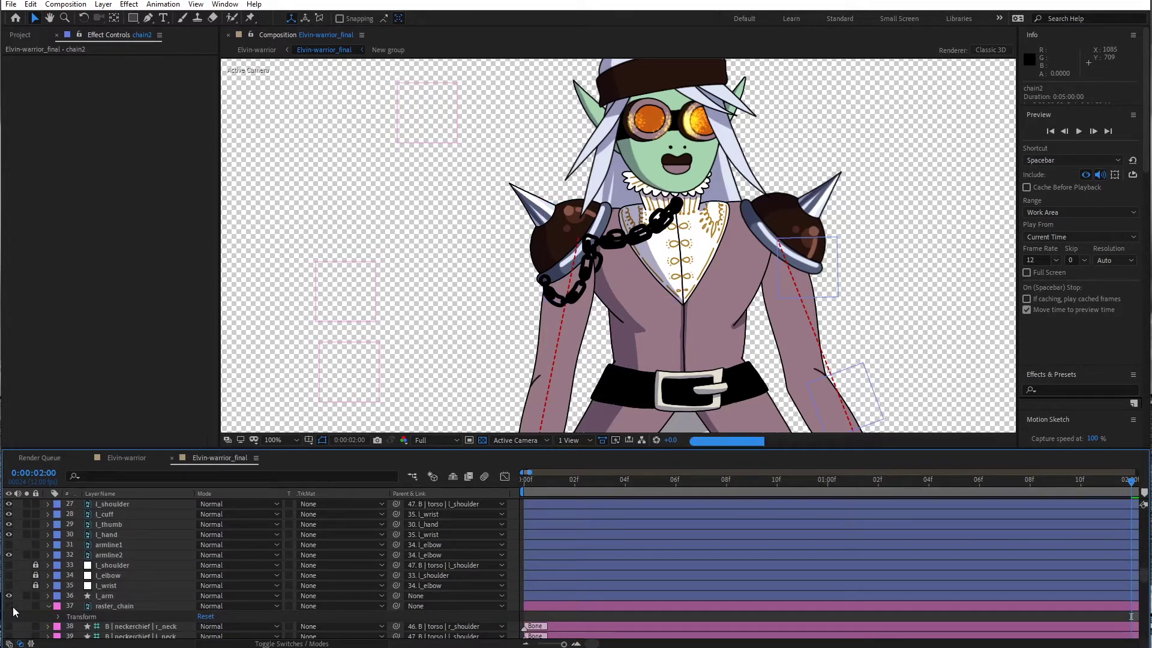
# Unlock the chain2 layer and solo it together with chain1 to isolate the chain artwork
pyautogui.scroll(2, 565, 269)
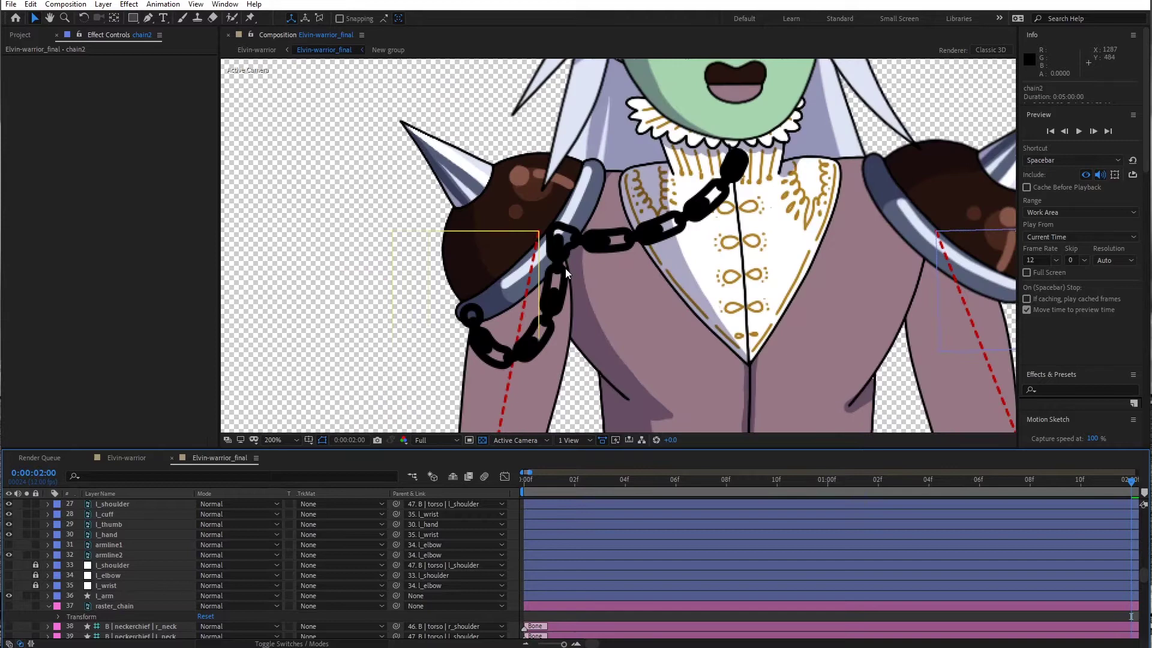
pyautogui.scroll(10, 143, 561)
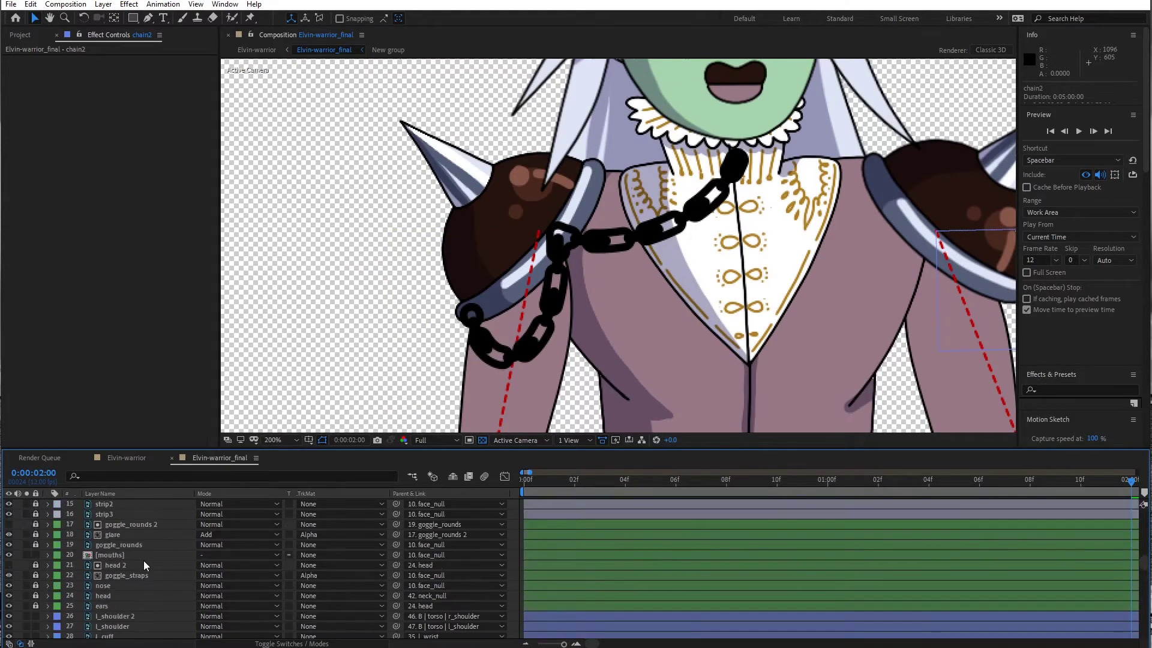
pyautogui.scroll(5, 144, 564)
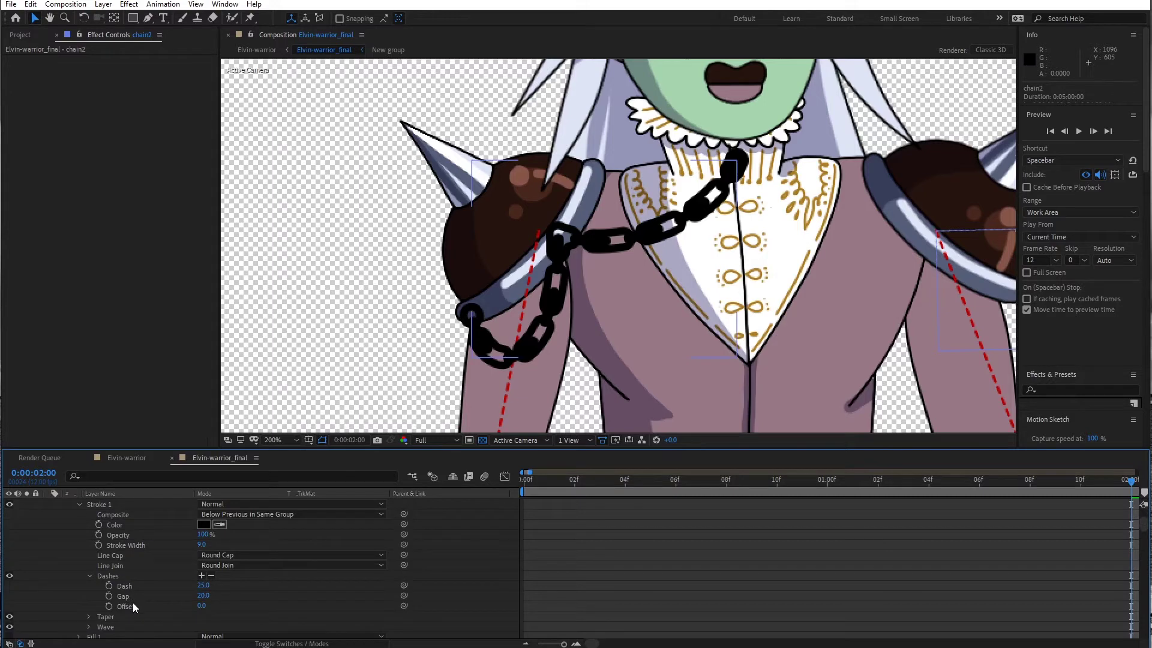
pyautogui.scroll(3, 128, 564)
pyautogui.click(28, 504)
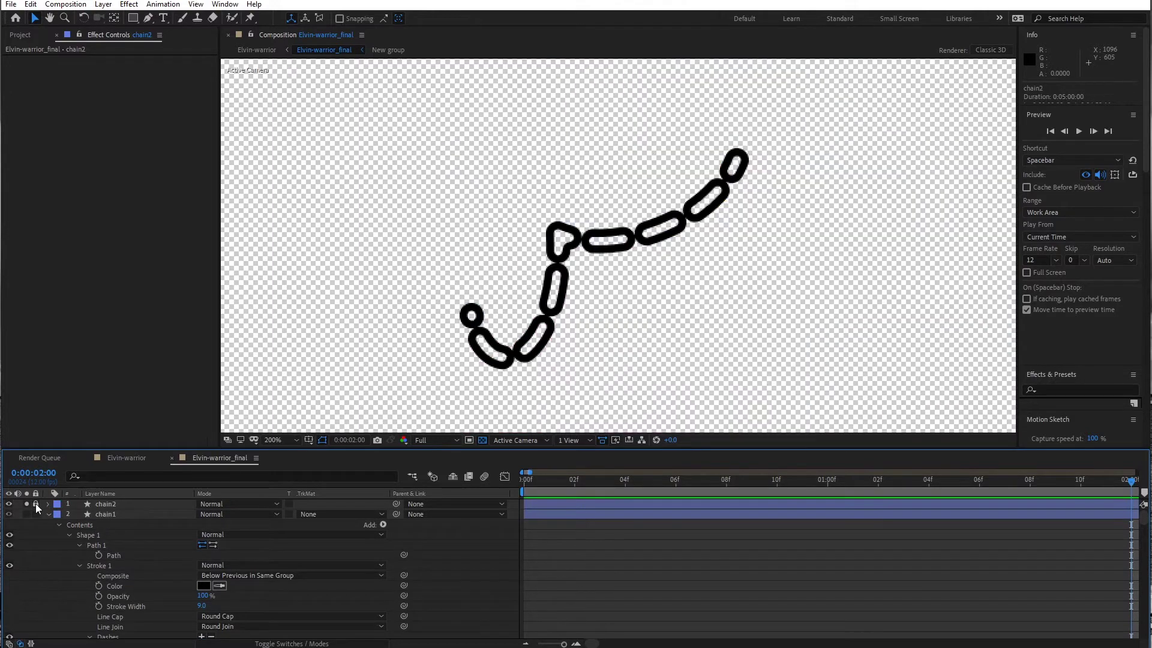
pyautogui.click(27, 504)
pyautogui.click(36, 504)
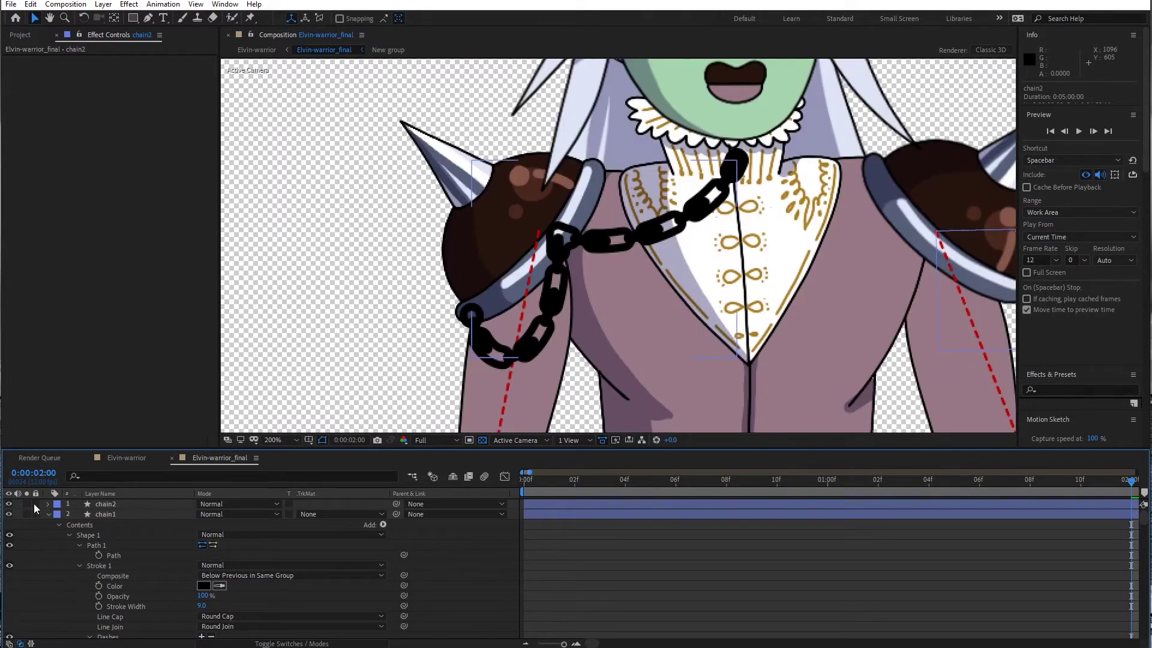
pyautogui.click(27, 505)
# Set the dash offset of chain2's stroke to 22 and lock the chain2 layer again
pyautogui.click(47, 505)
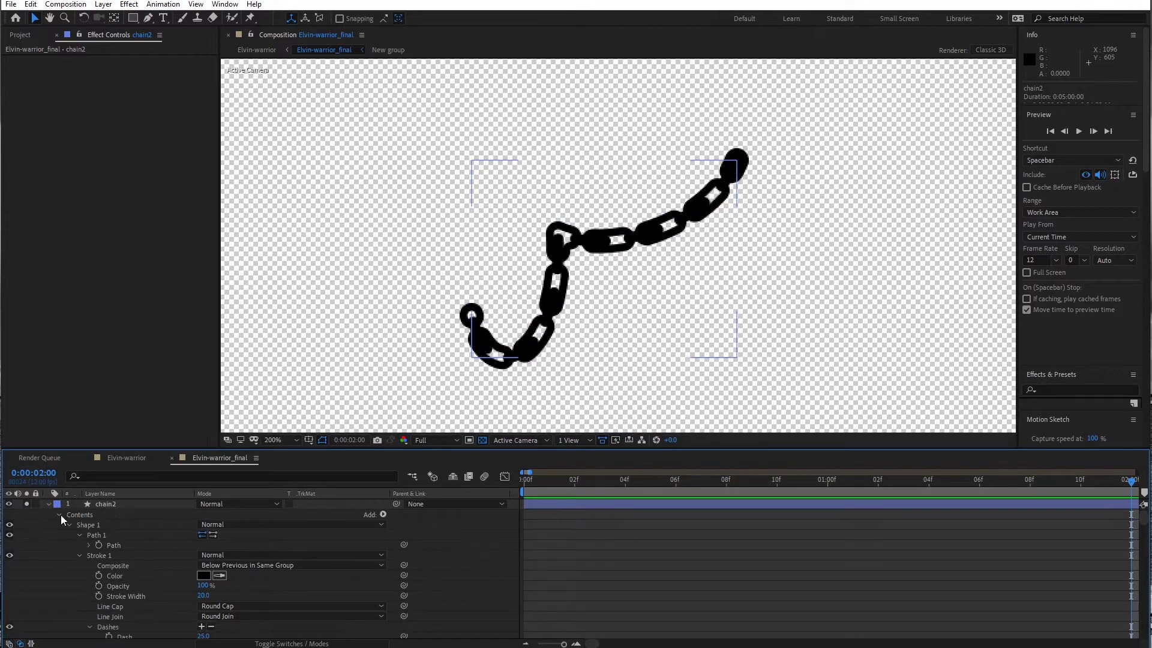
pyautogui.scroll(-2, 135, 581)
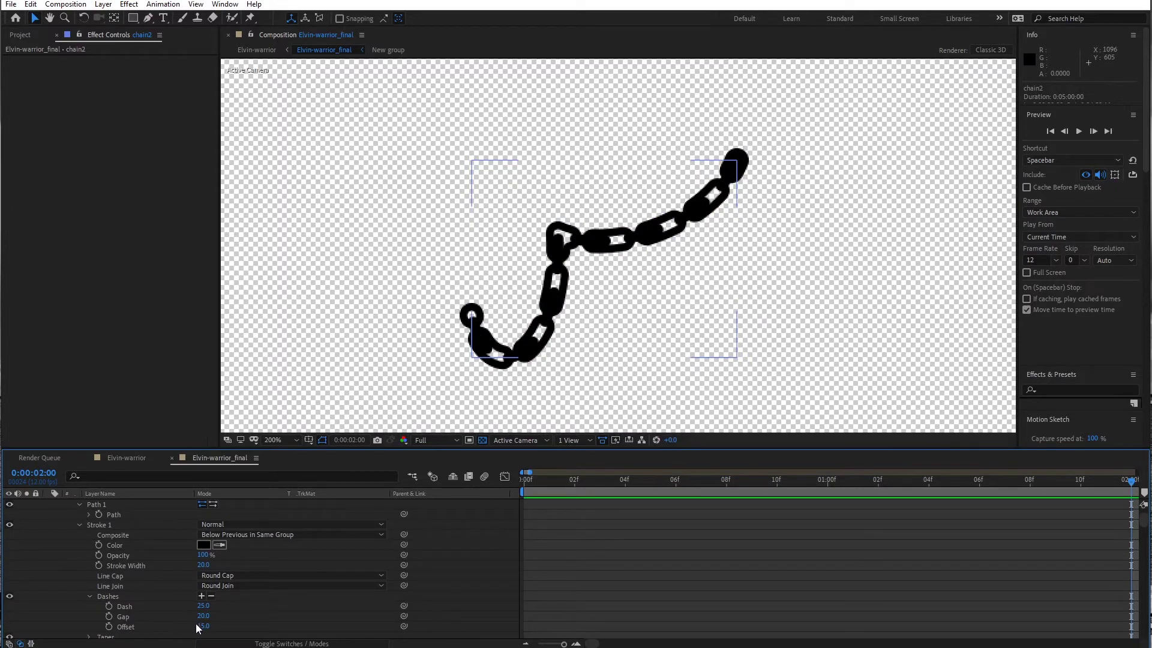
pyautogui.moveTo(204, 627); pyautogui.dragTo(209, 626)
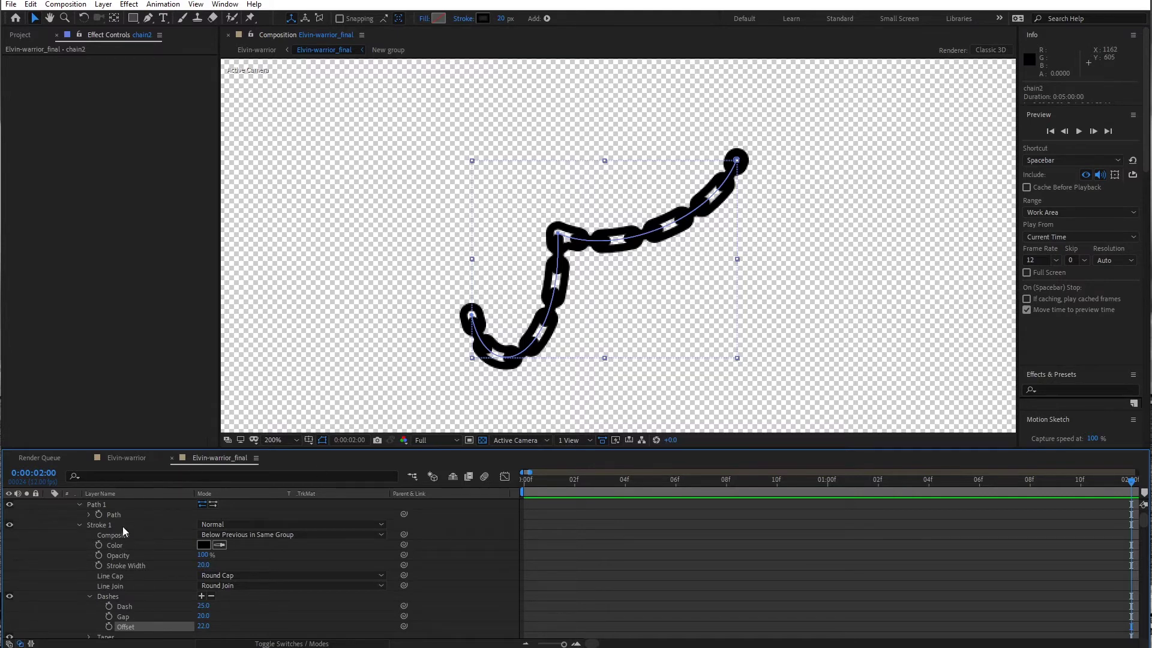
pyautogui.scroll(2, 121, 528)
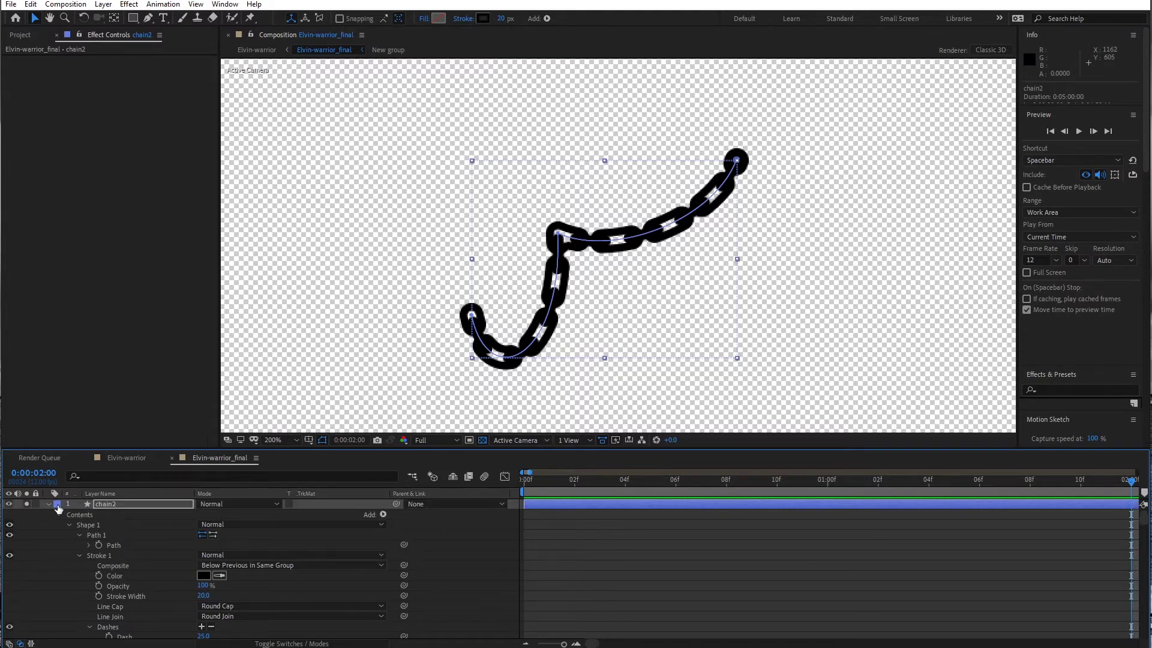
pyautogui.click(37, 503)
# Reshape chain1's path with its curve handles so the section between the shoulder and the collar hangs in a deeper arc
pyautogui.scroll(-7, 88, 530)
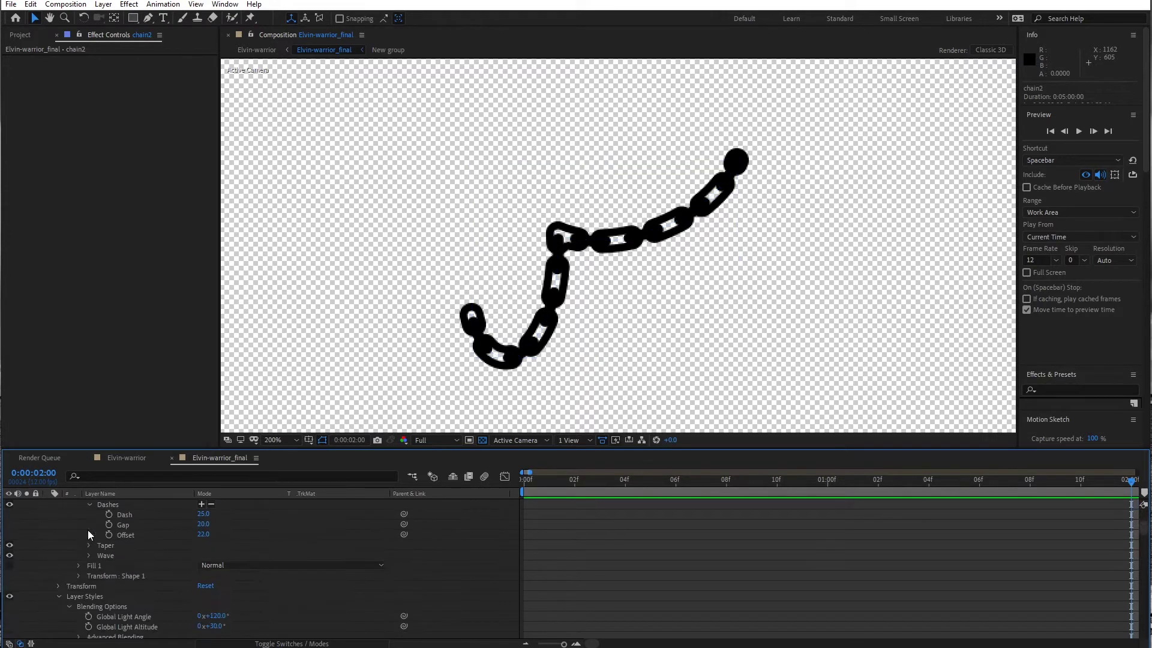
pyautogui.scroll(-3, 88, 531)
pyautogui.click(87, 527)
pyautogui.click(121, 565)
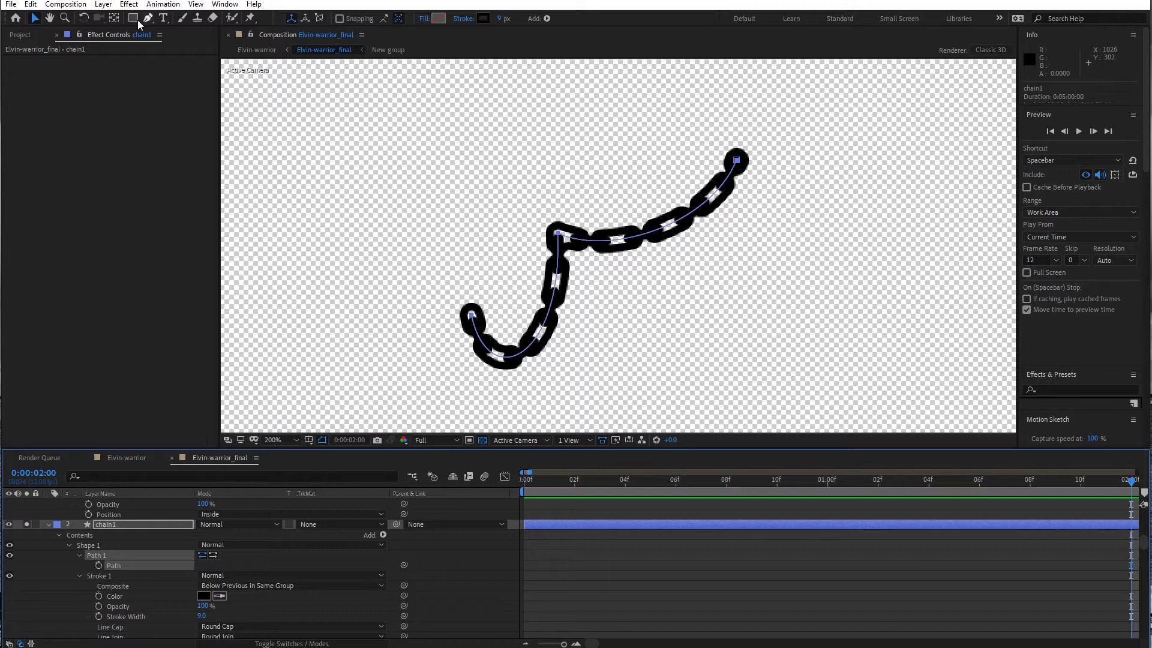
pyautogui.moveTo(459, 299); pyautogui.dragTo(486, 332)
pyautogui.moveTo(559, 234); pyautogui.dragTo(670, 273)
pyautogui.hotkey('ctrl', 'z')
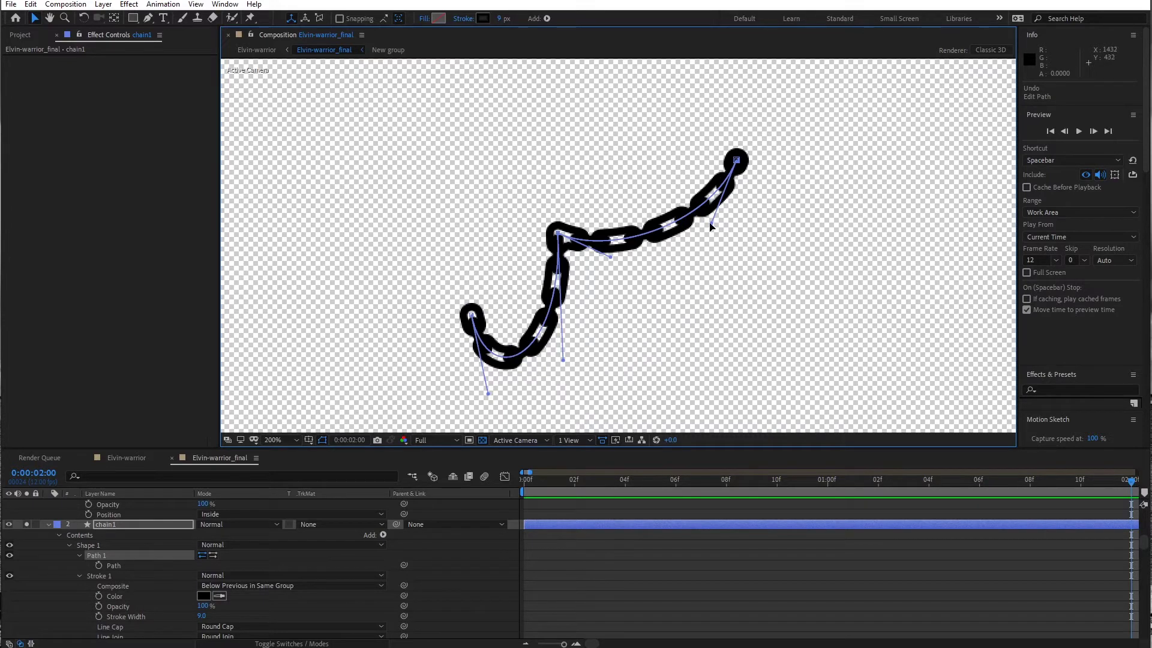
pyautogui.moveTo(712, 226); pyautogui.dragTo(720, 239)
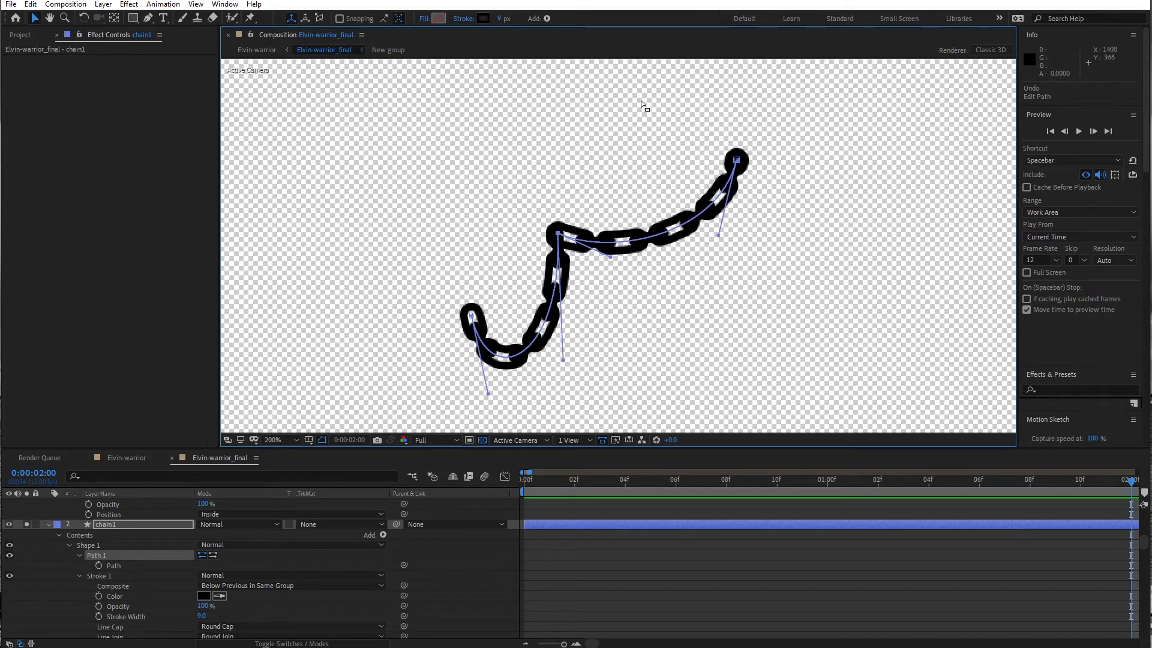
pyautogui.moveTo(610, 257); pyautogui.dragTo(643, 337)
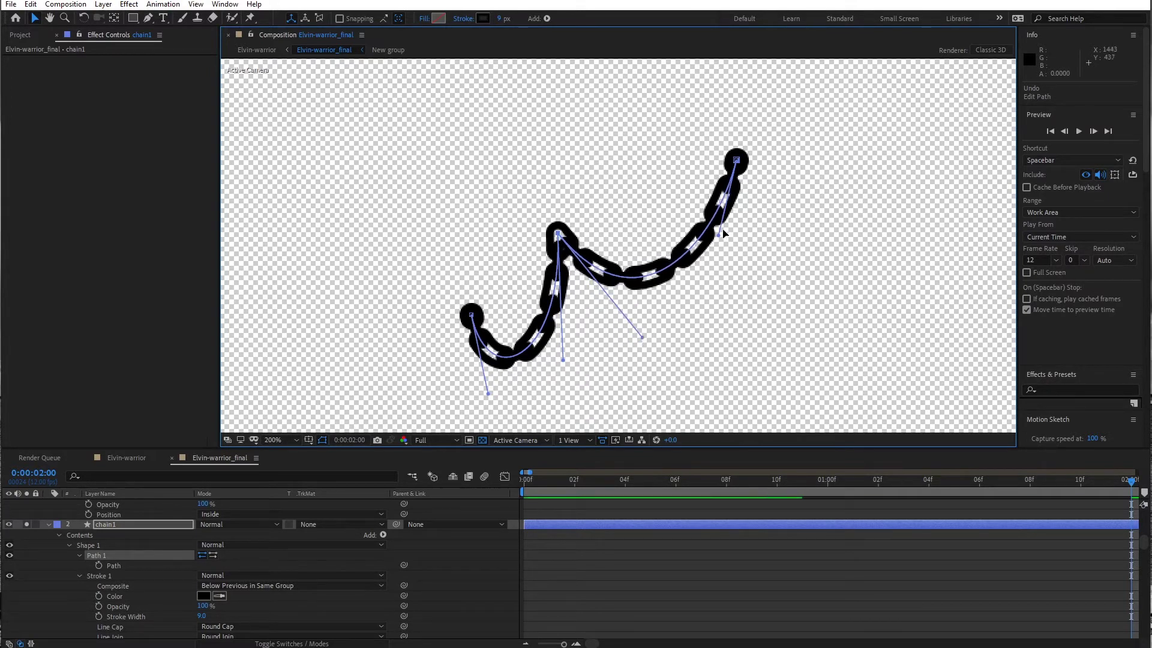
pyautogui.moveTo(723, 230)
pyautogui.mouseDown()
pyautogui.moveTo(719, 239)
pyautogui.moveTo(733, 236)
pyautogui.mouseUp()
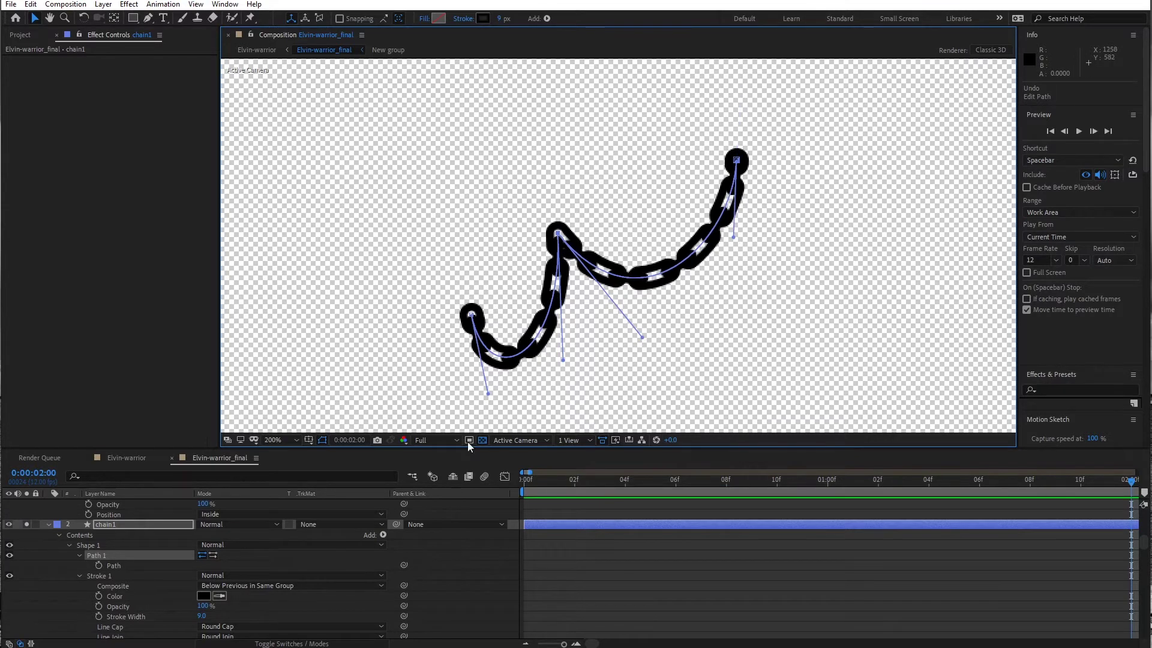
pyautogui.moveTo(473, 318); pyautogui.dragTo(454, 236)
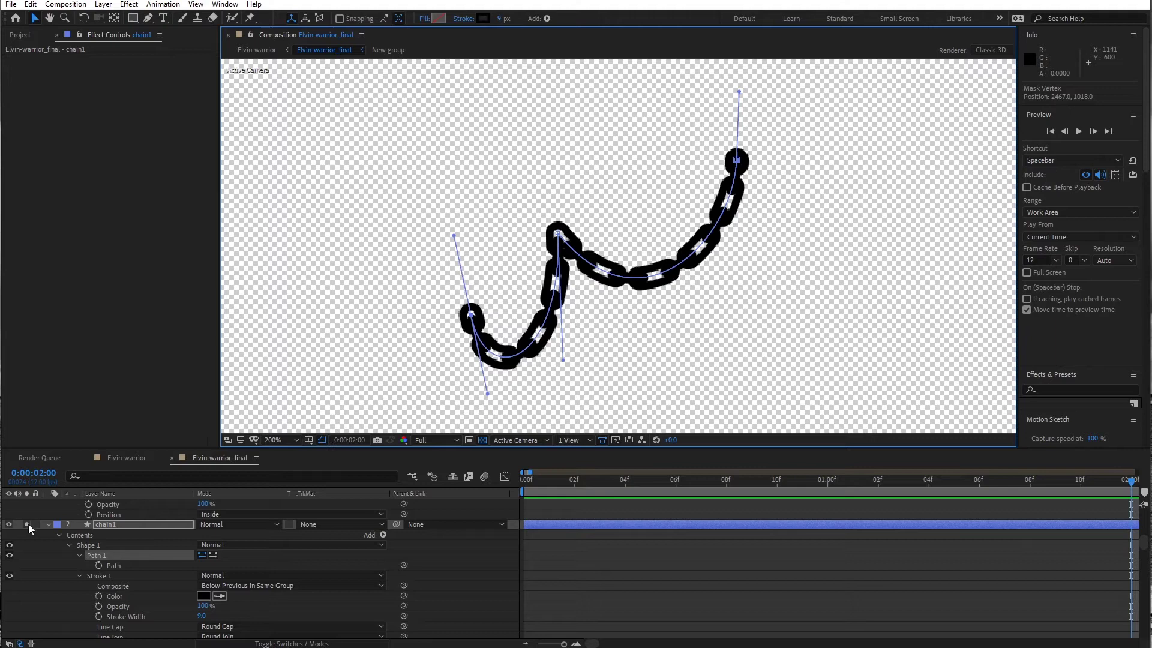
# Turn off solo for the chain1 and chain2 layers to show the whole character
pyautogui.scroll(-4, 27, 524)
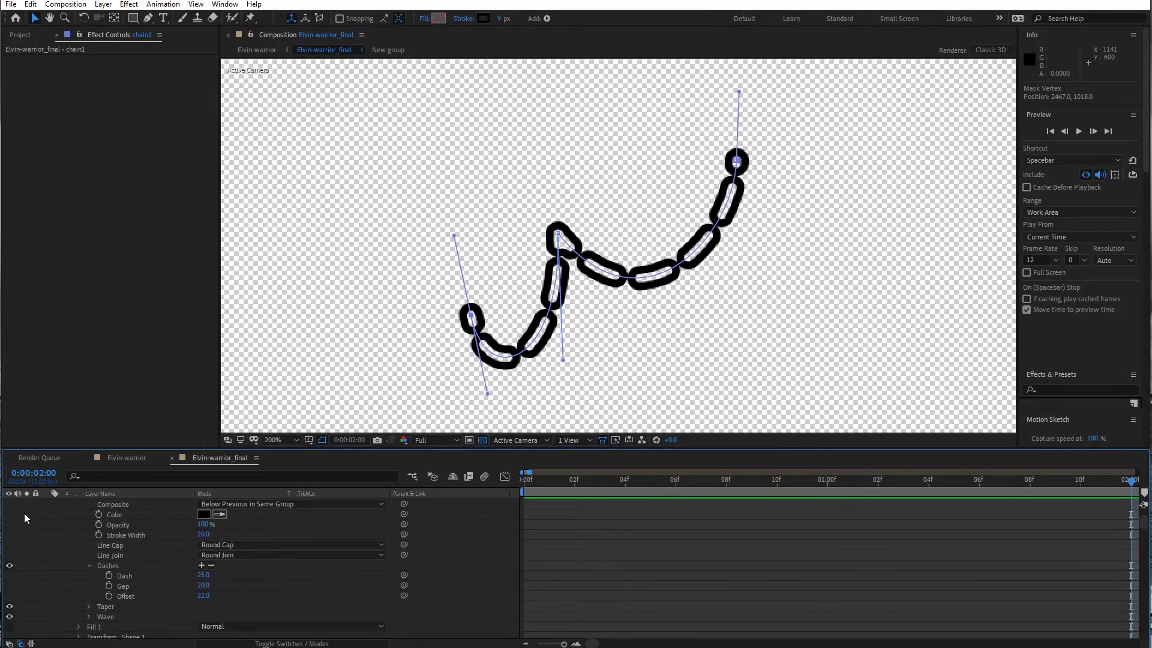
pyautogui.scroll(3, 24, 513)
pyautogui.click(26, 504)
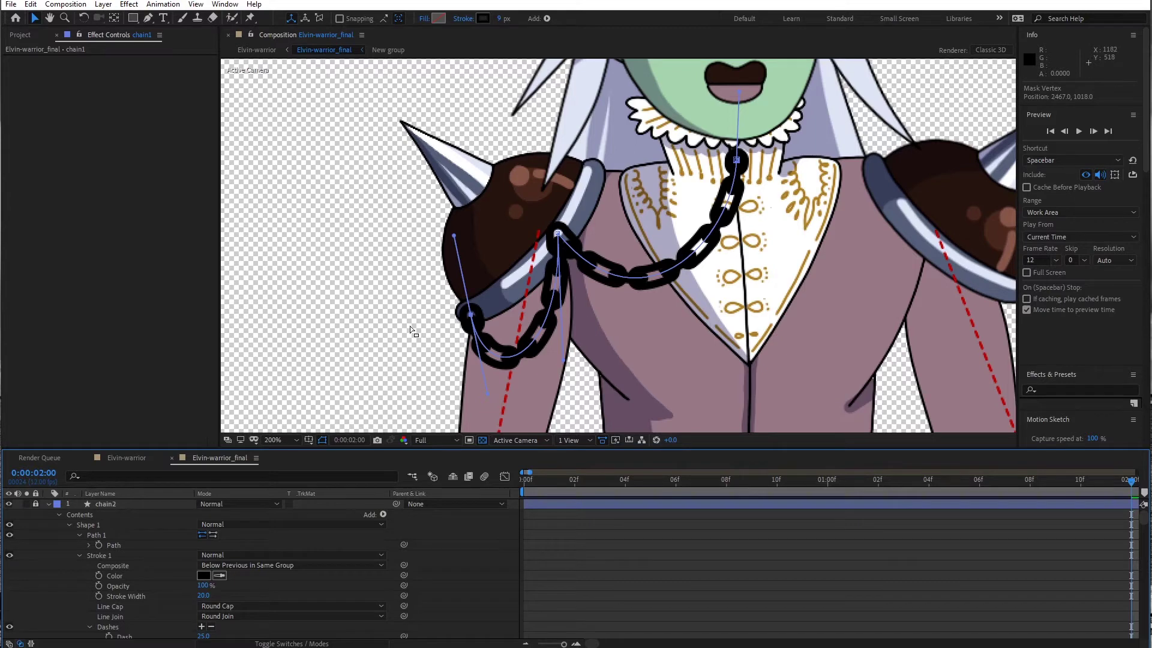
# Add a vertex with the Pen tool at the lowest part of each of the two hanging curves in chain1's path
pyautogui.press(',')
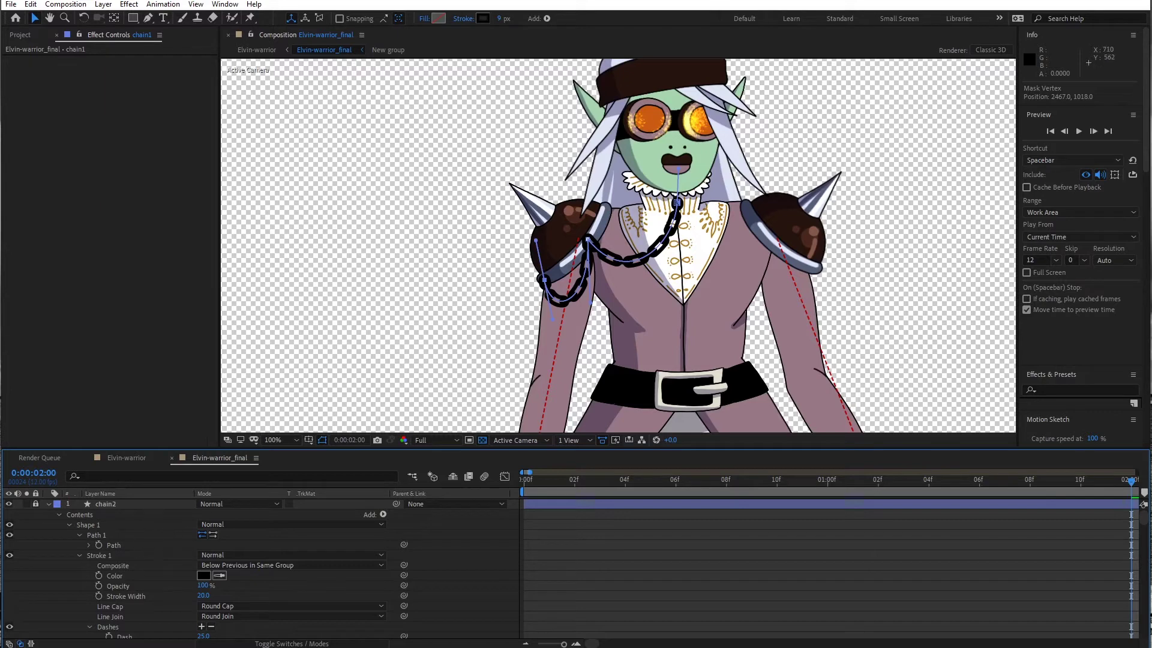
pyautogui.click(148, 18)
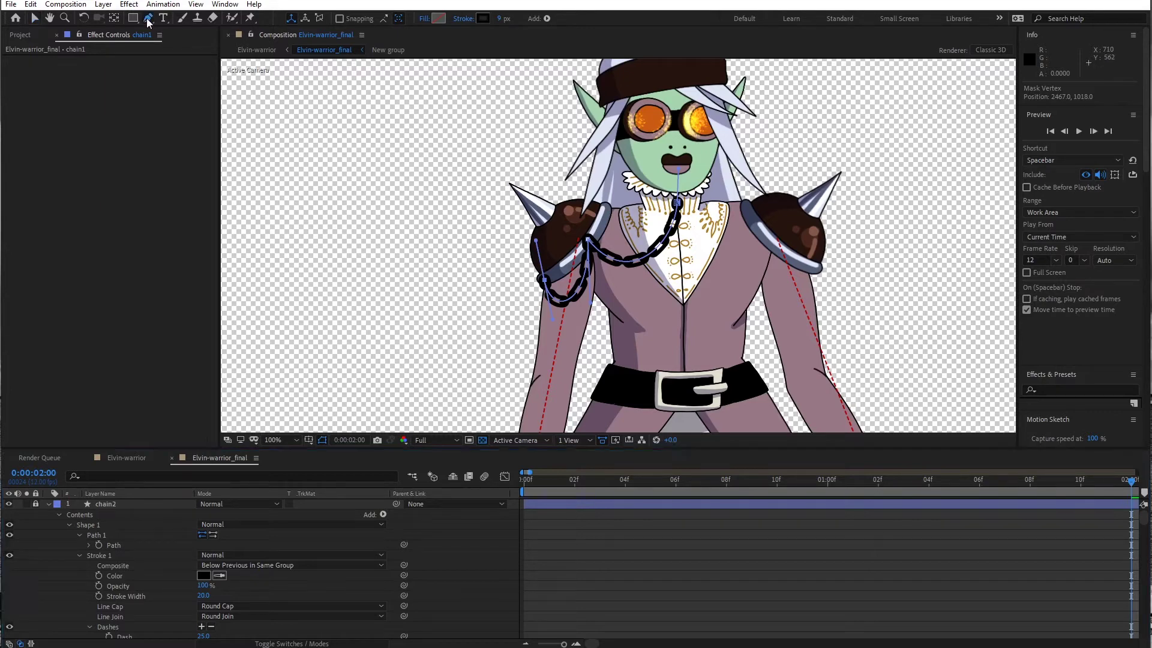
pyautogui.click(646, 264)
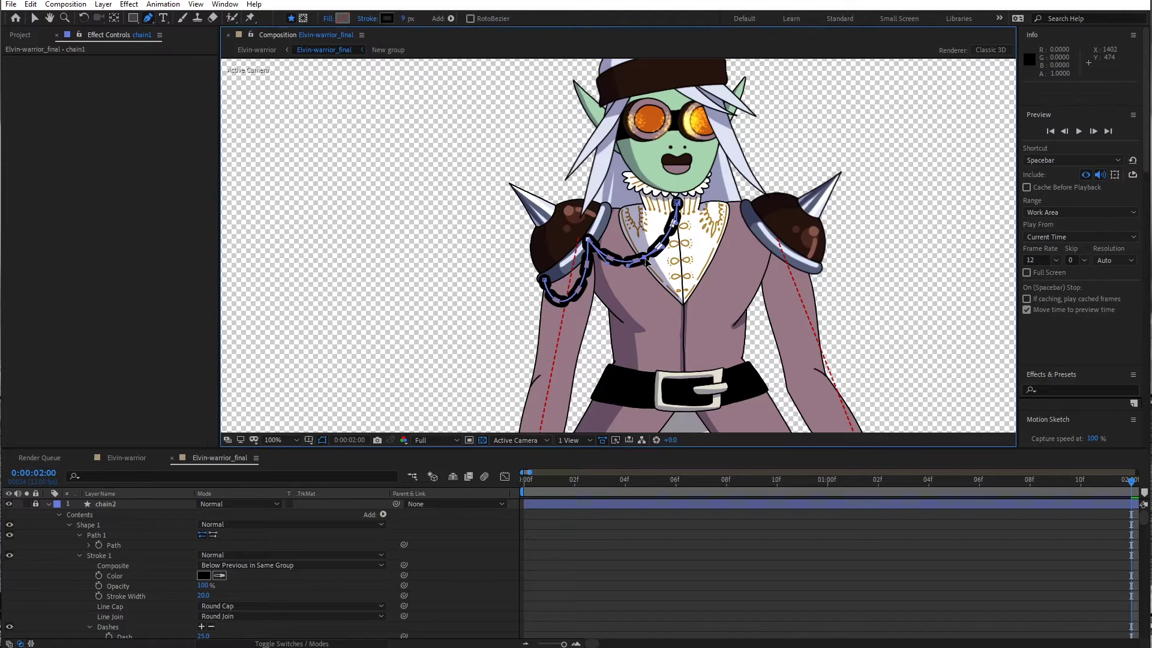
pyautogui.click(565, 307)
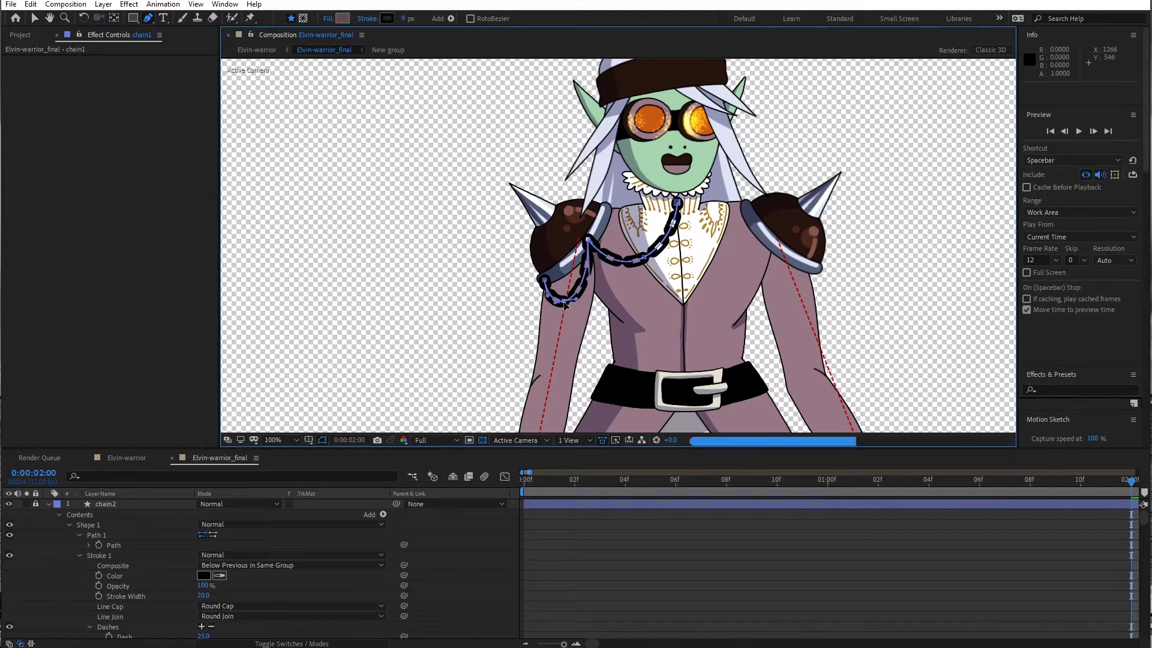
pyautogui.click(34, 18)
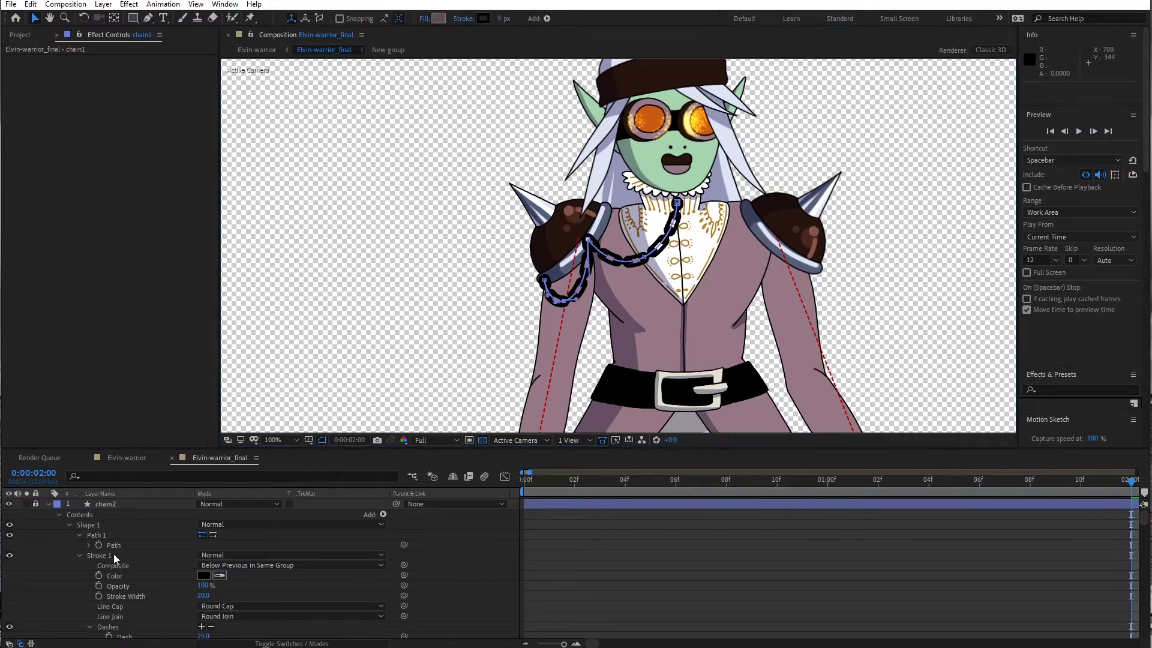
# Run Create Nulls From Paths on chain1's path with the Points Follow Nulls option
pyautogui.click(48, 504)
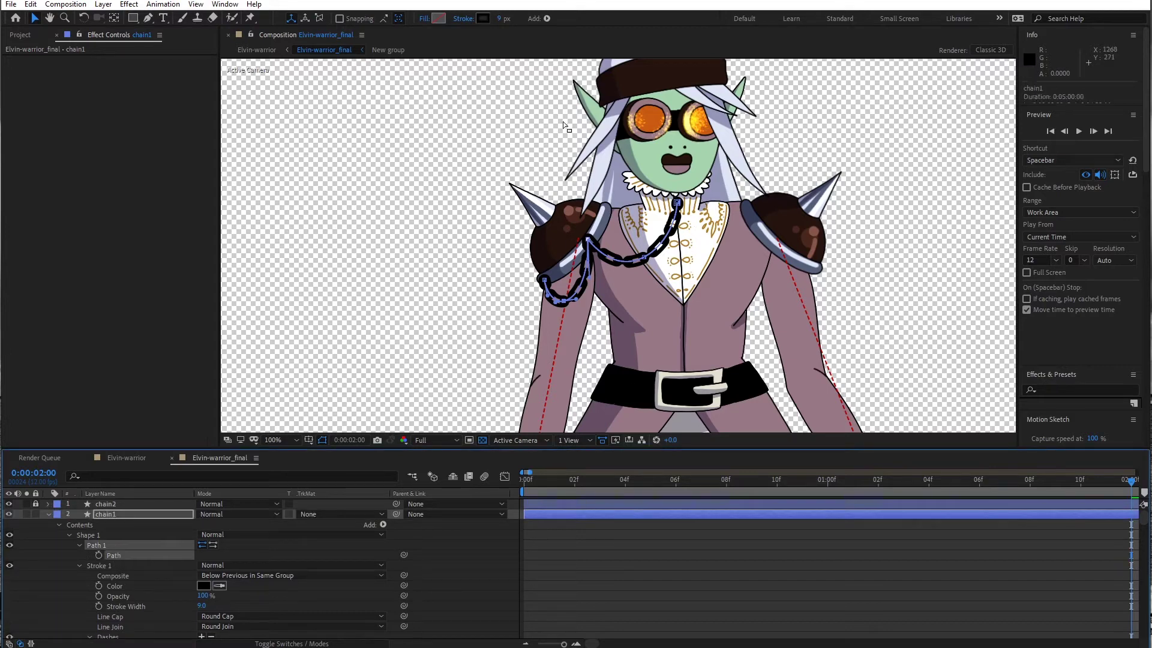
pyautogui.click(225, 4)
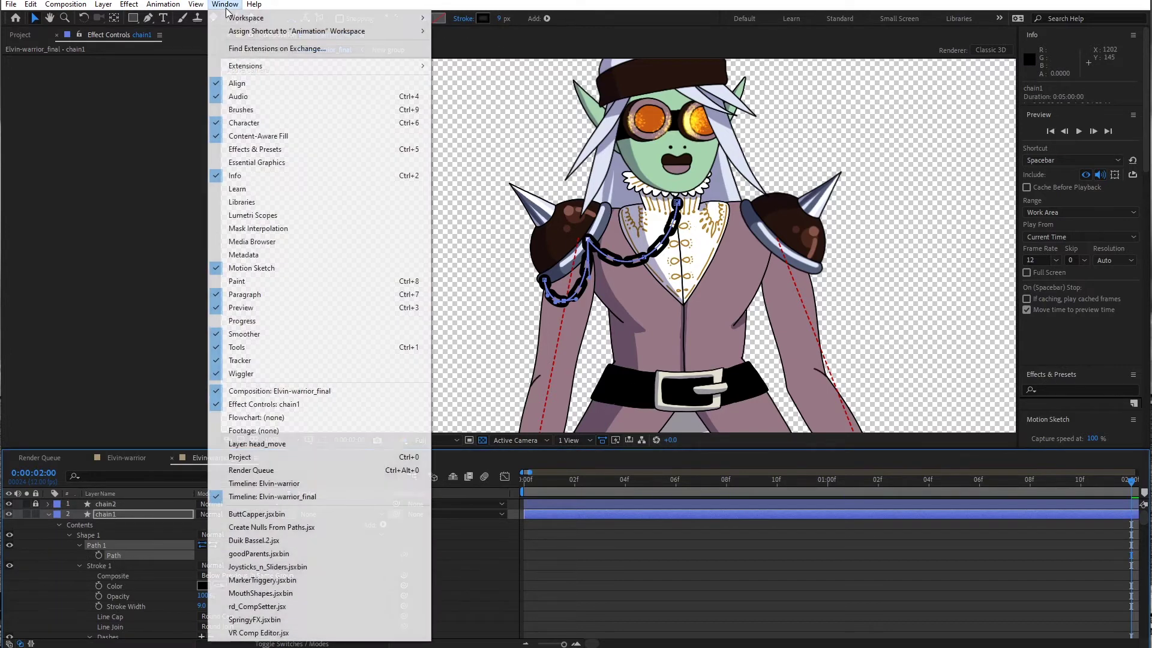
pyautogui.click(330, 528)
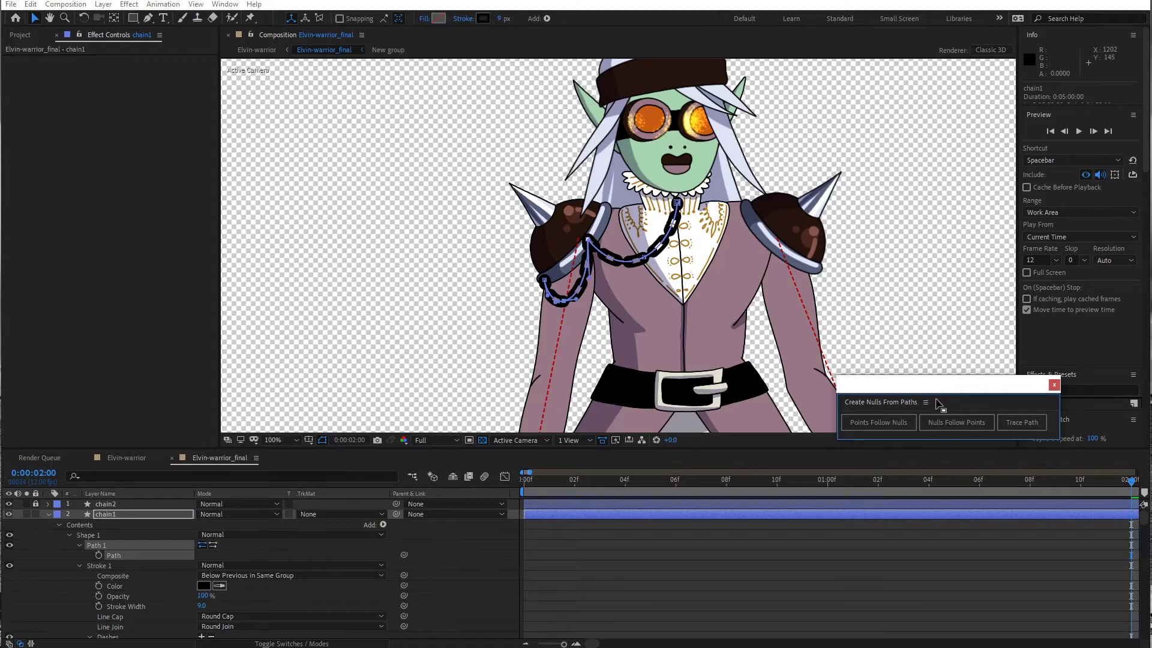
pyautogui.click(895, 418)
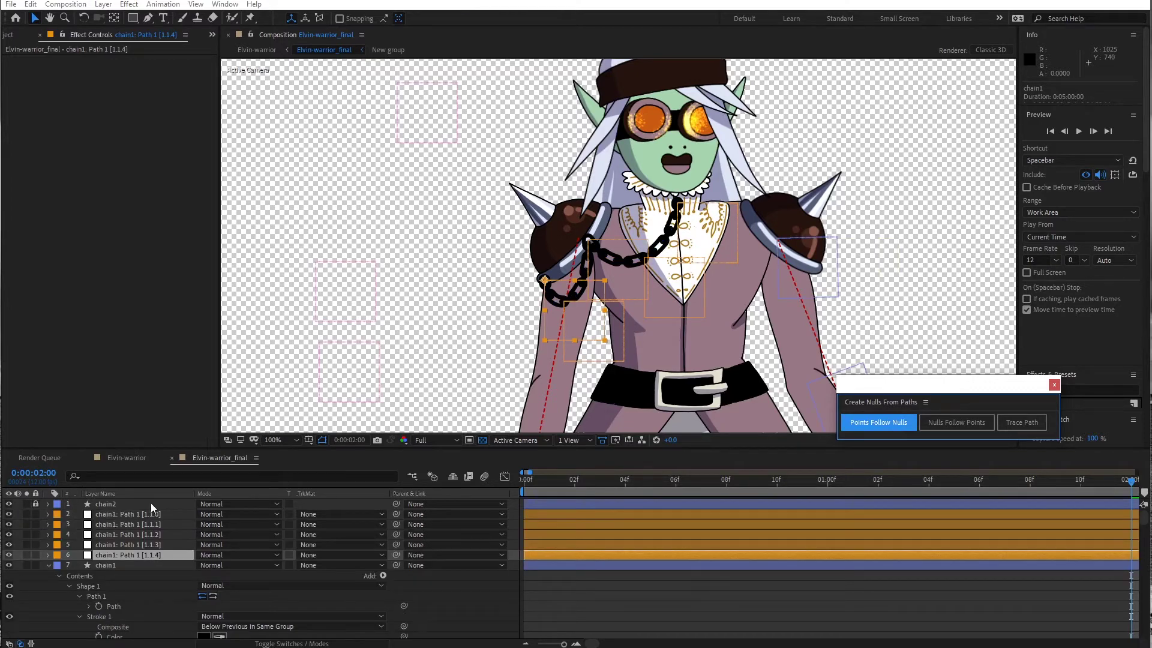
# Test the chain control by moving the nulls at its shoulder-pad end and in the lower loop, and undo the moves
pyautogui.moveTo(546, 282)
pyautogui.mouseDown()
pyautogui.moveTo(540, 306)
pyautogui.moveTo(530, 296)
pyautogui.moveTo(560, 276)
pyautogui.mouseUp()
pyautogui.hotkey('ctrl', 'z')
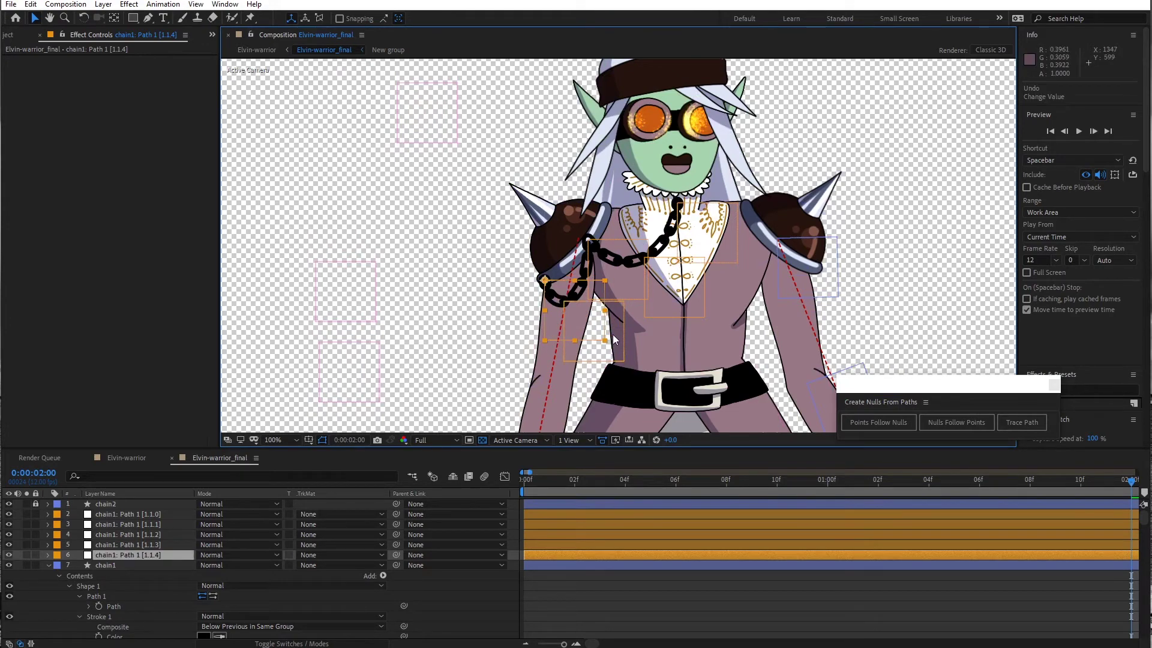
pyautogui.click(608, 358)
pyautogui.moveTo(604, 360)
pyautogui.mouseDown()
pyautogui.moveTo(598, 353)
pyautogui.moveTo(601, 367)
pyautogui.moveTo(629, 348)
pyautogui.moveTo(599, 360)
pyautogui.mouseUp()
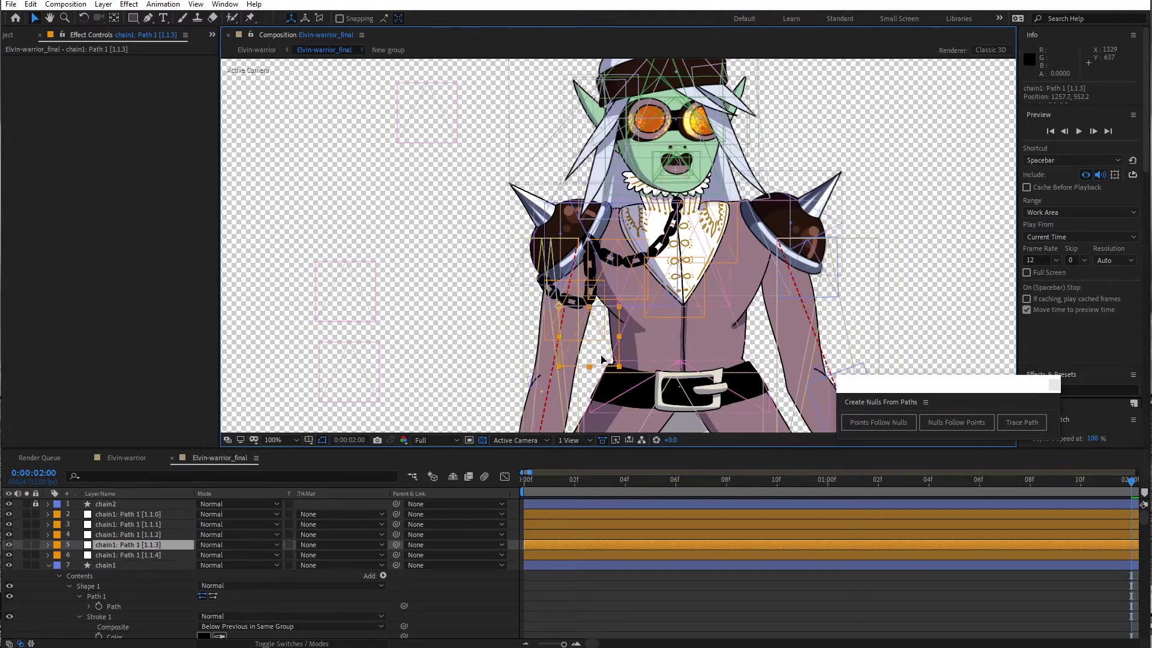
pyautogui.hotkey('ctrl', 'z')
pyautogui.hotkey('ctrl', 'z')
pyautogui.hotkey('ctrl', 'z')
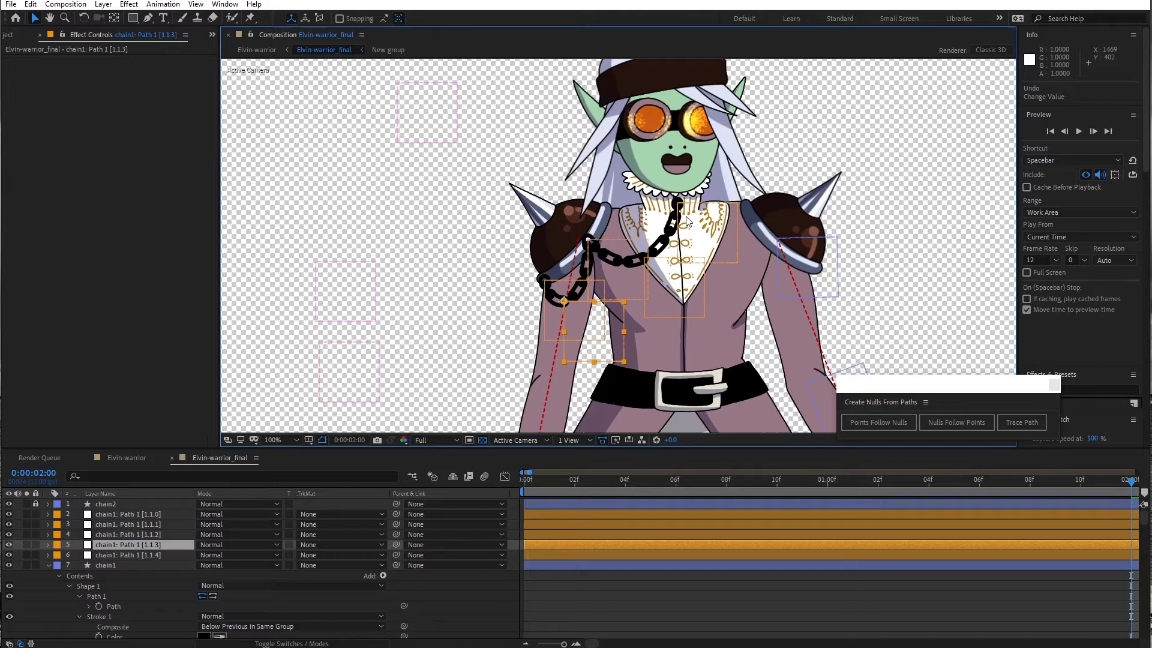
# Duplicate the chain1 and unlocked chain2 layers and place the new chain3 layer directly beneath chain4
pyautogui.click(165, 558)
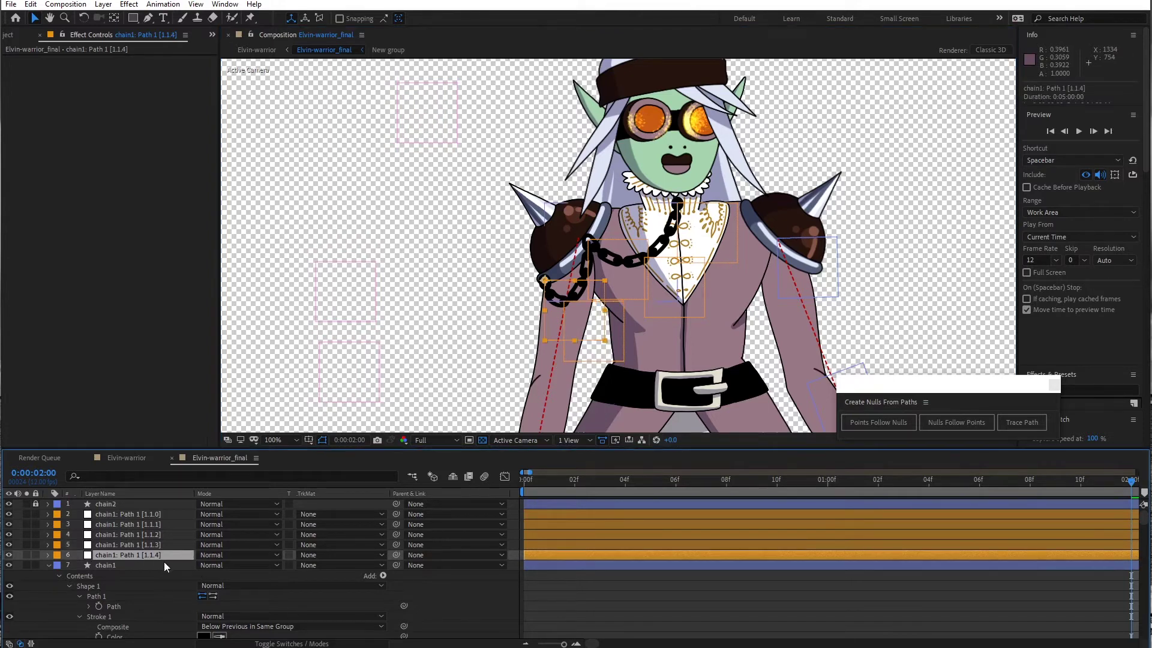
pyautogui.click(164, 565)
pyautogui.click(41, 502)
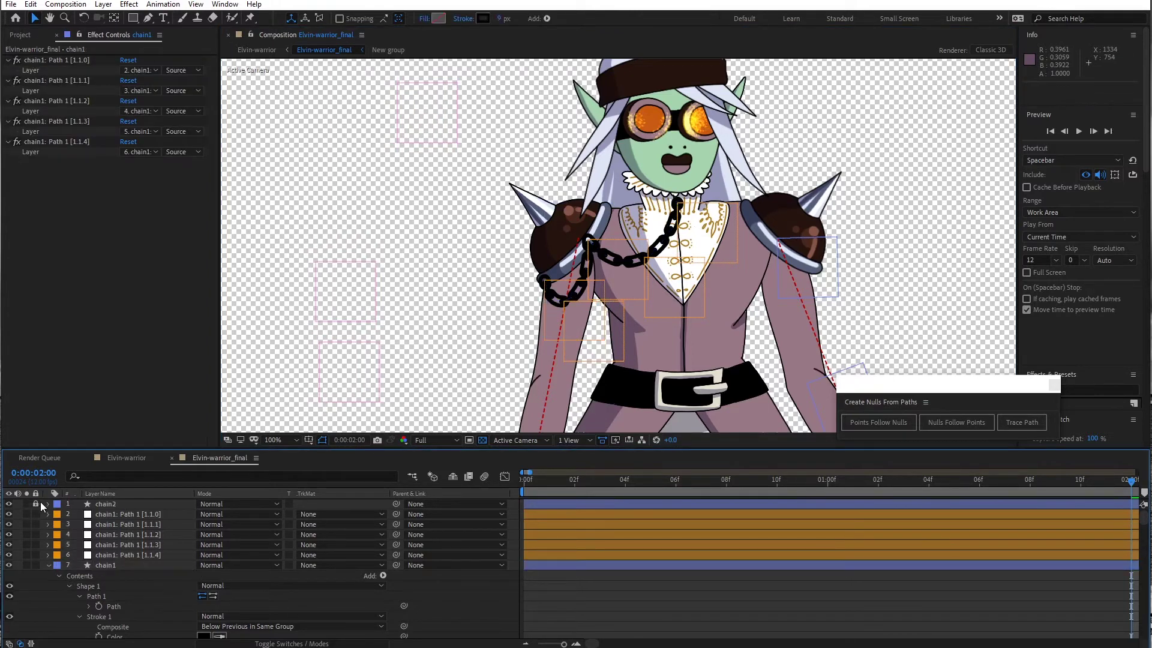
pyautogui.click(110, 564)
pyautogui.keyDown('ctrl'); pyautogui.click(121, 504); pyautogui.keyUp('ctrl')
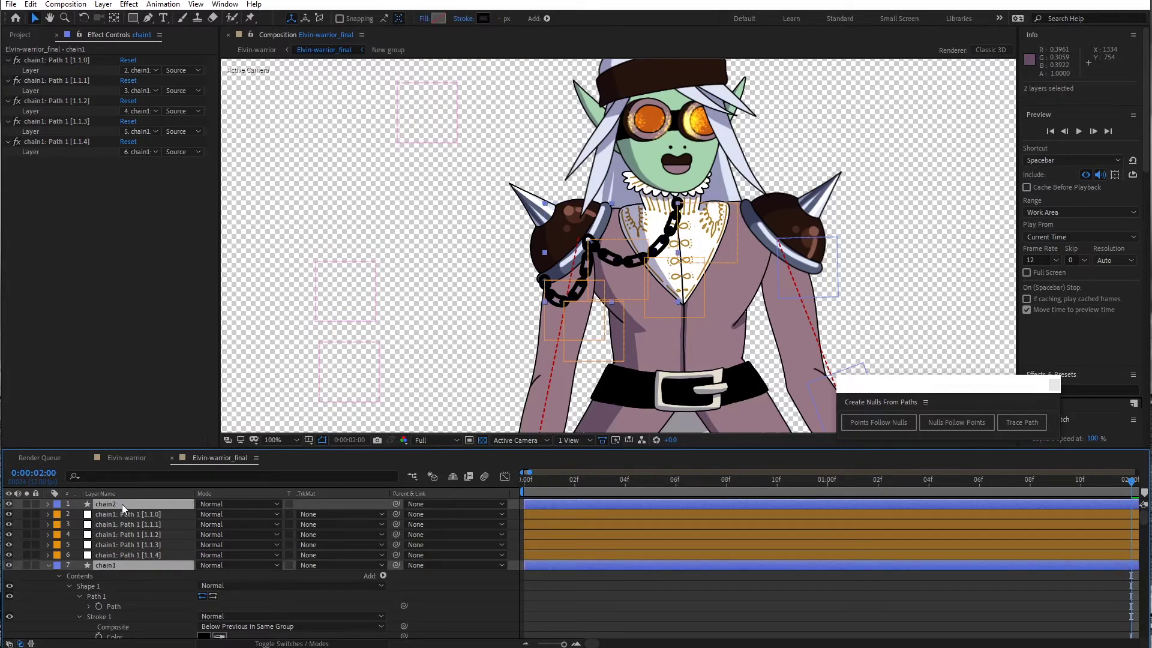
pyautogui.hotkey('ctrl', 'd')
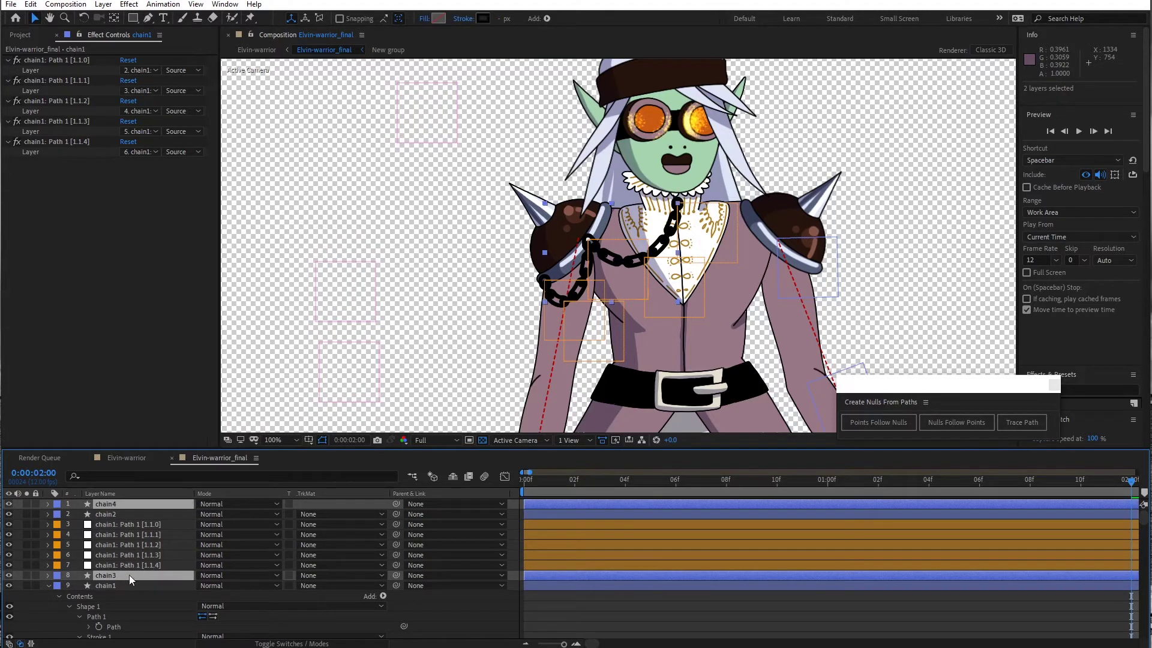
pyautogui.moveTo(130, 575); pyautogui.dragTo(126, 509)
pyautogui.moveTo(124, 575); pyautogui.dragTo(131, 512)
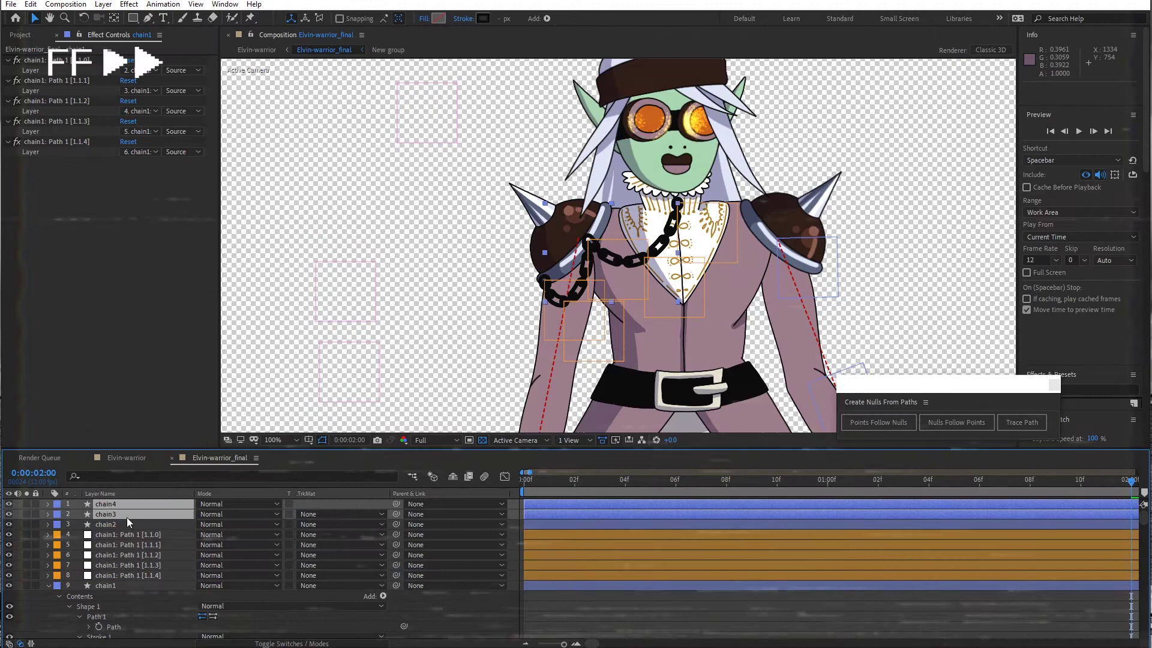
# Delete the effects on the duplicated chain3 layer that reference the chain1 path nulls
pyautogui.click(110, 522)
pyautogui.rightClick(105, 517)
pyautogui.moveTo(171, 226)
pyautogui.click(297, 334)
pyautogui.click(54, 515)
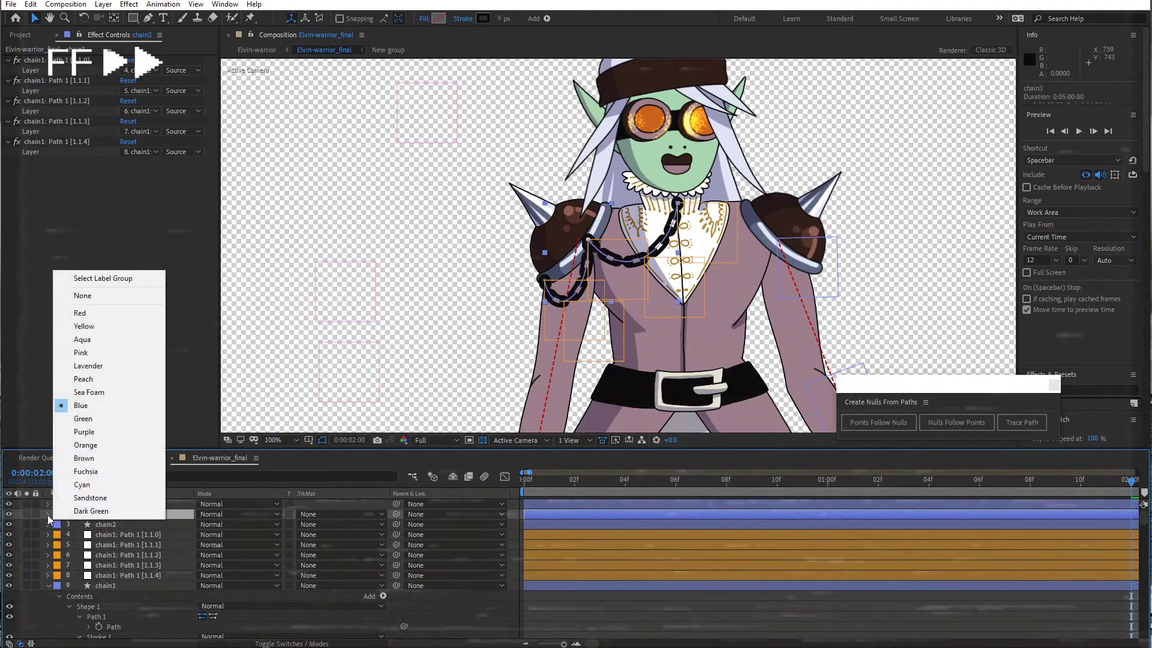
pyautogui.click(48, 515)
pyautogui.click(84, 533)
pyautogui.press('Delete')
pyautogui.click(48, 505)
pyautogui.click(48, 545)
pyautogui.click(48, 504)
# Flip chain3 and chain4 horizontally and move them together so they mirror the original chain on the opposite shoulder
pyautogui.rightClick(101, 516)
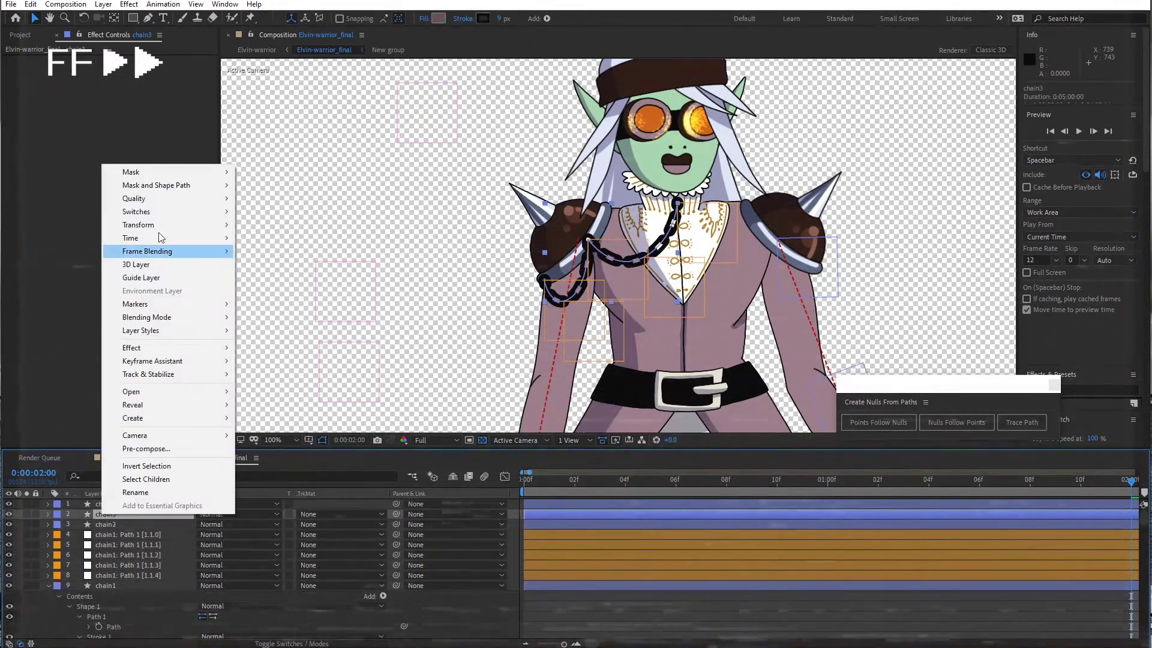
pyautogui.moveTo(163, 225)
pyautogui.click(305, 325)
pyautogui.rightClick(151, 502)
pyautogui.moveTo(217, 211)
pyautogui.click(338, 311)
pyautogui.moveTo(283, 300); pyautogui.dragTo(701, 290)
pyautogui.hotkey('ctrl', 'z')
pyautogui.keyDown('shift'); pyautogui.click(143, 506); pyautogui.keyUp('shift')
pyautogui.moveTo(273, 299); pyautogui.dragTo(793, 279)
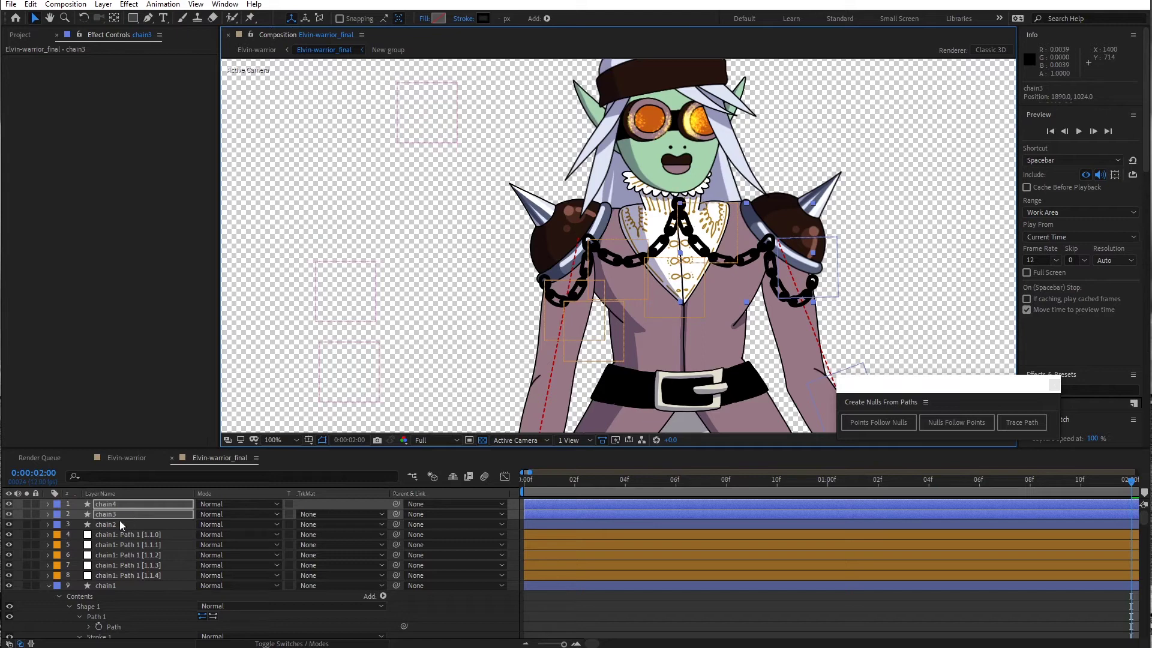
# Expand chain3's shape contents down to the Path property and try to select the path's outer end point
pyautogui.click(51, 516)
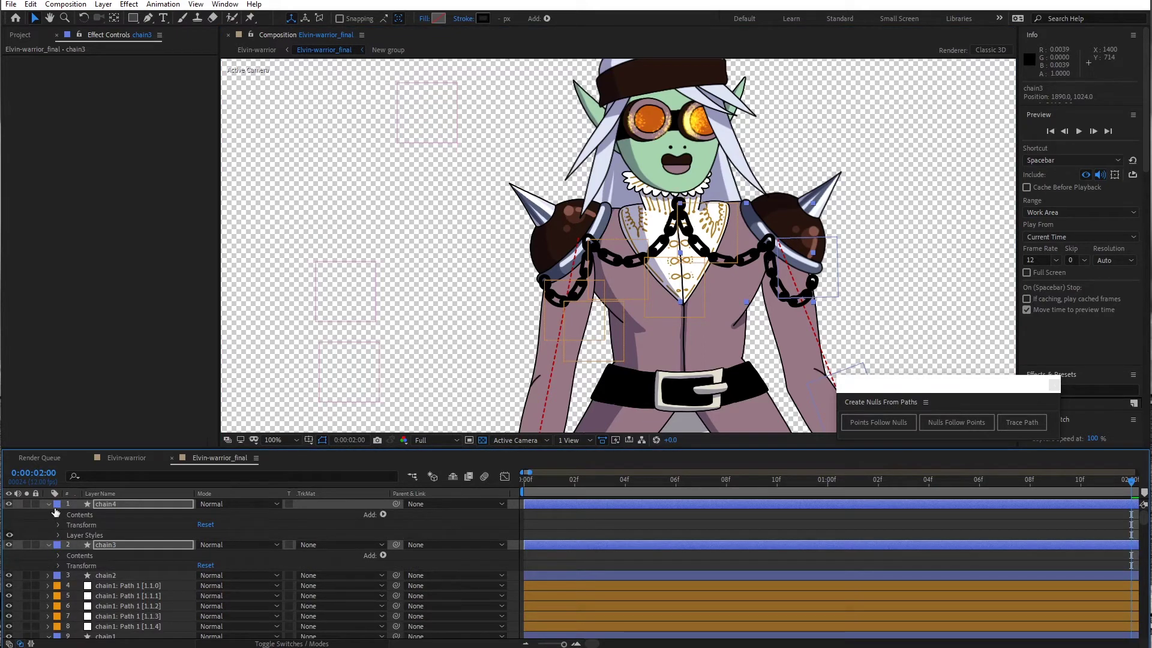
pyautogui.click(49, 504)
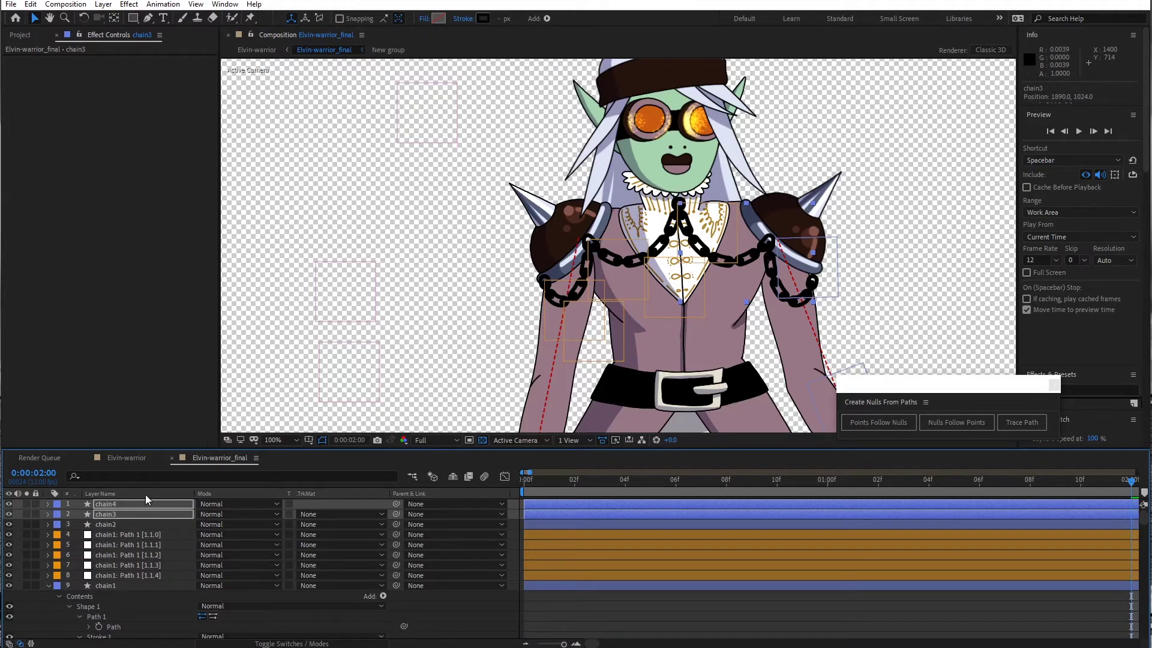
pyautogui.click(106, 523)
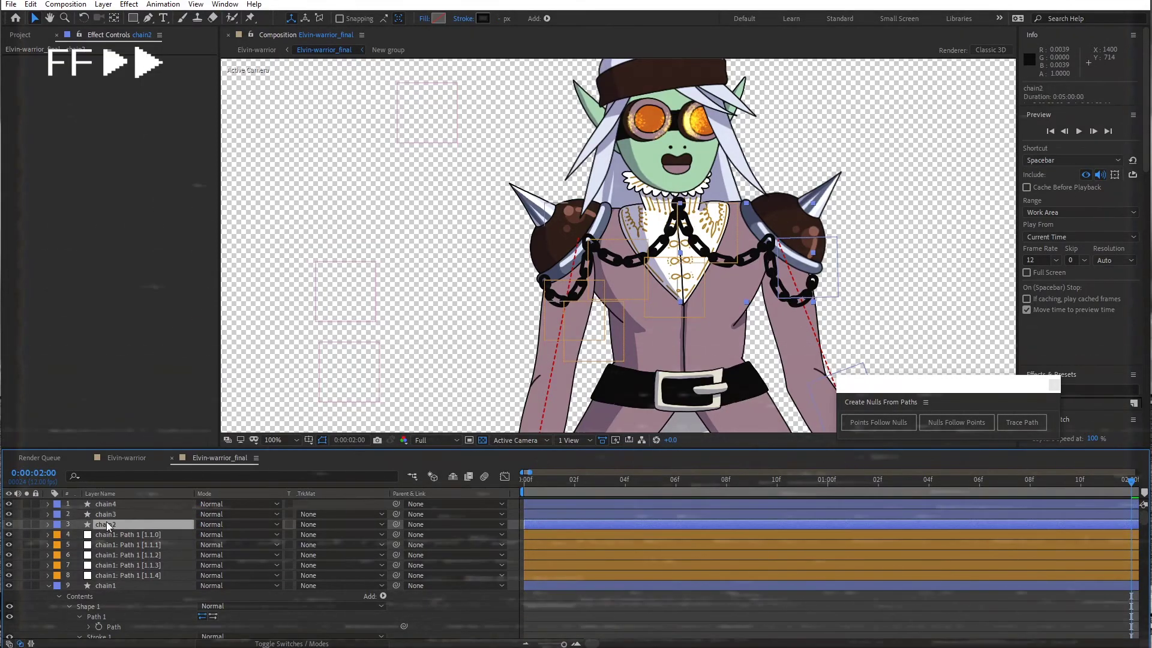
pyautogui.click(106, 504)
pyautogui.click(49, 515)
pyautogui.click(59, 525)
pyautogui.click(69, 535)
pyautogui.click(96, 546)
pyautogui.click(78, 546)
pyautogui.click(113, 555)
pyautogui.click(814, 281)
pyautogui.click(106, 514)
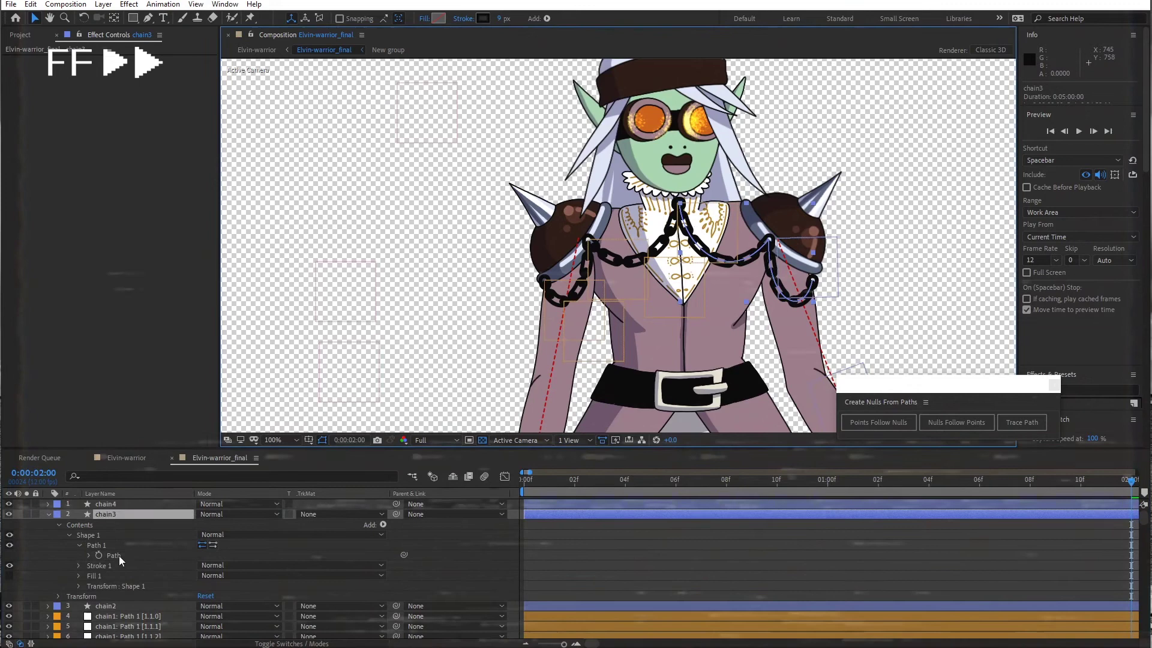
pyautogui.click(117, 556)
pyautogui.click(814, 281)
pyautogui.click(106, 514)
# Link the Path property of chain4 to chain3's Path with an expression and lock chain4
pyautogui.click(48, 505)
pyautogui.click(59, 514)
pyautogui.click(69, 525)
pyautogui.click(89, 535)
pyautogui.click(79, 535)
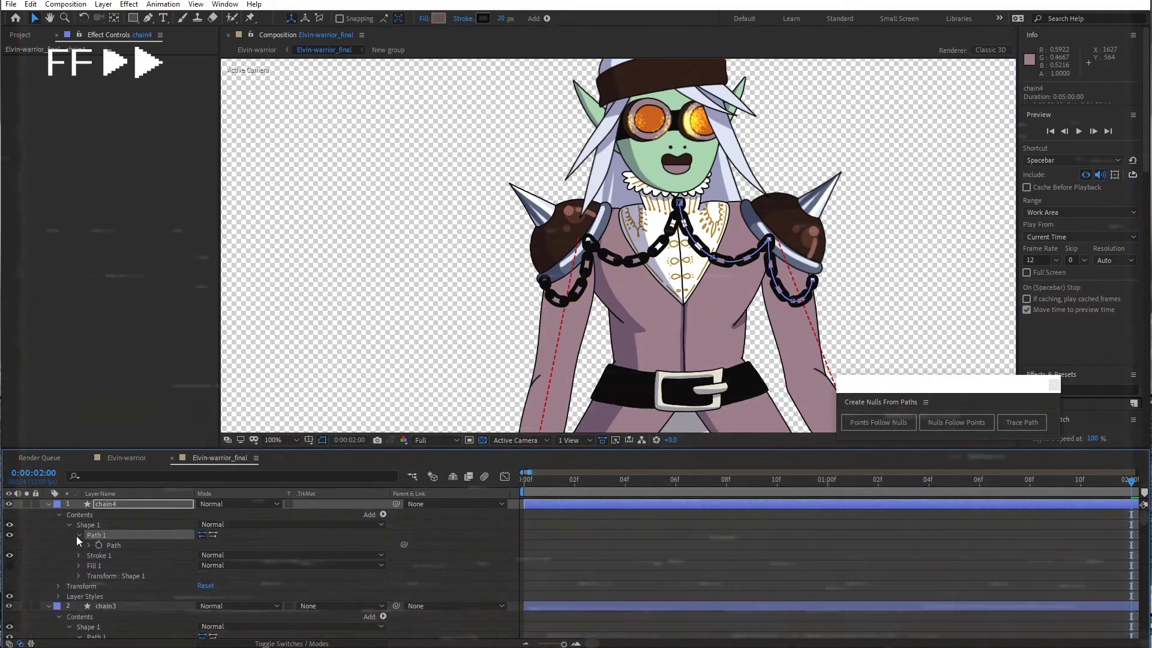
pyautogui.click(89, 545)
pyautogui.scroll(-2, 186, 550)
pyautogui.scroll(1, 186, 549)
pyautogui.moveTo(224, 525); pyautogui.dragTo(113, 626)
pyautogui.click(106, 596)
pyautogui.scroll(1, 106, 596)
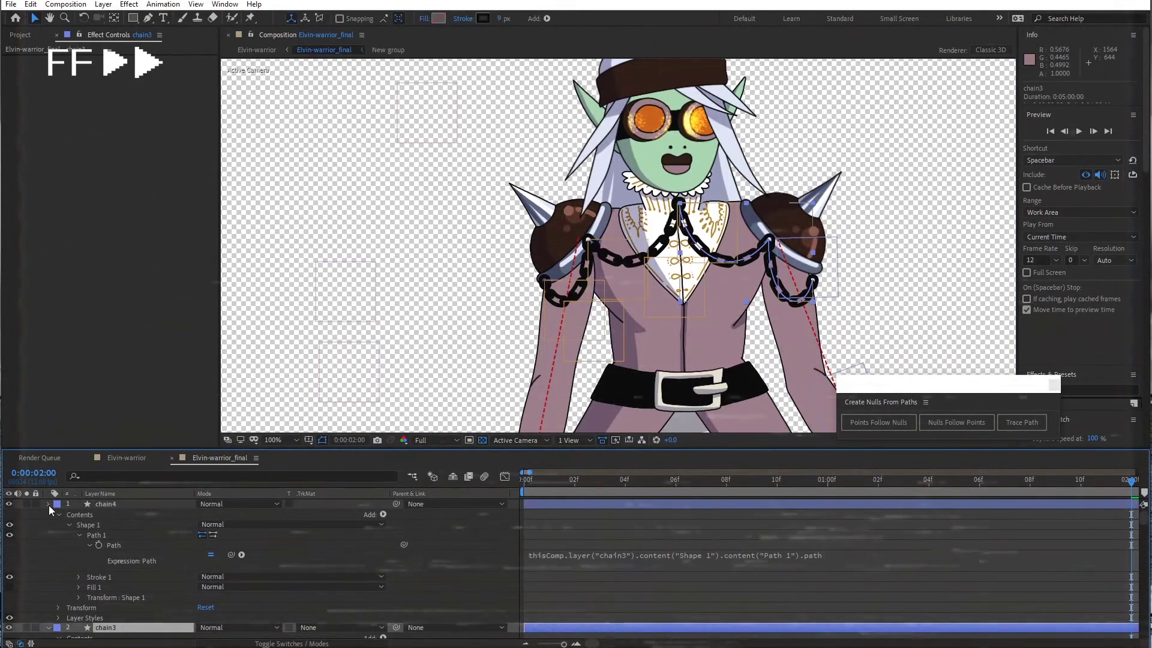
pyautogui.click(48, 505)
pyautogui.click(36, 505)
# Remove the expression from chain3's Path and move its outer end vertex up to the shoulder pad's lower edge
pyautogui.click(113, 555)
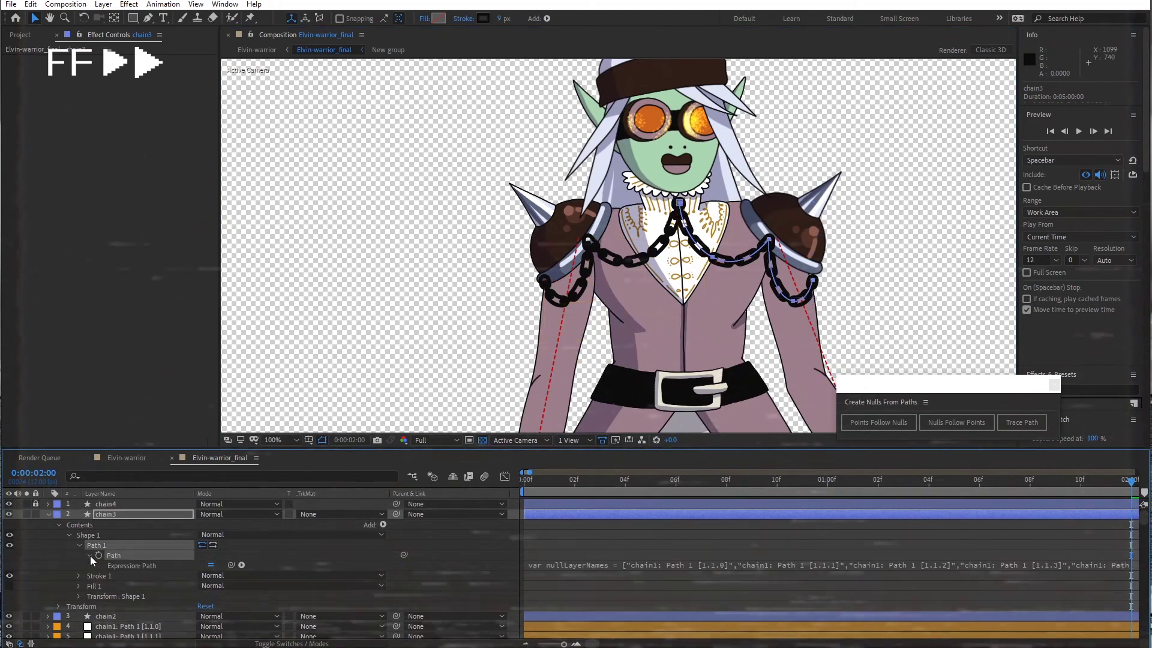
pyautogui.click(793, 301)
pyautogui.moveTo(779, 299); pyautogui.dragTo(813, 290)
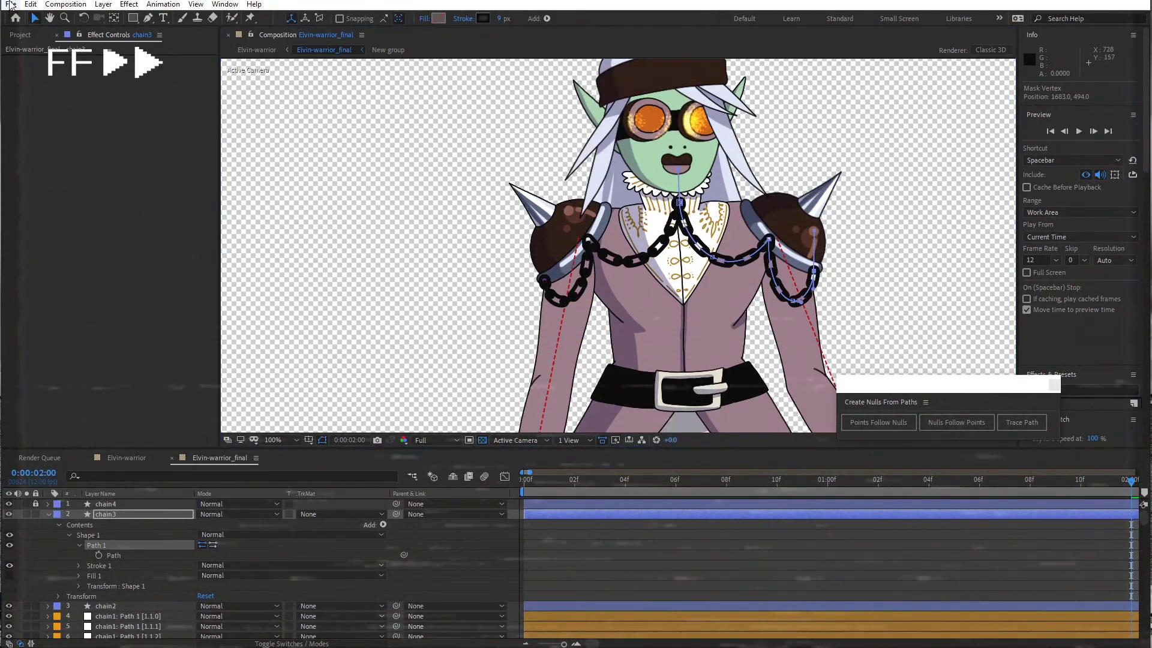
# Create nulls on chain3's path with Points Follow Nulls and select its 1.1.0, 1.1.2 and 1.1.4 nulls
pyautogui.click(878, 422)
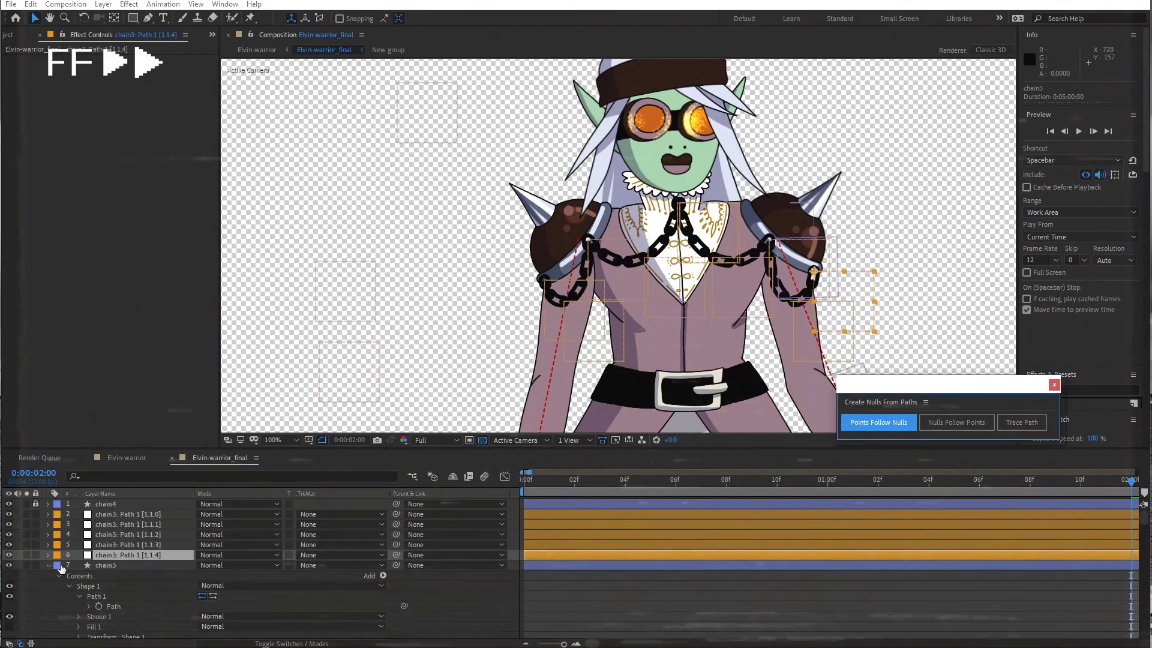
pyautogui.keyDown('ctrl'); pyautogui.click(129, 535); pyautogui.keyUp('ctrl')
pyautogui.click(131, 515)
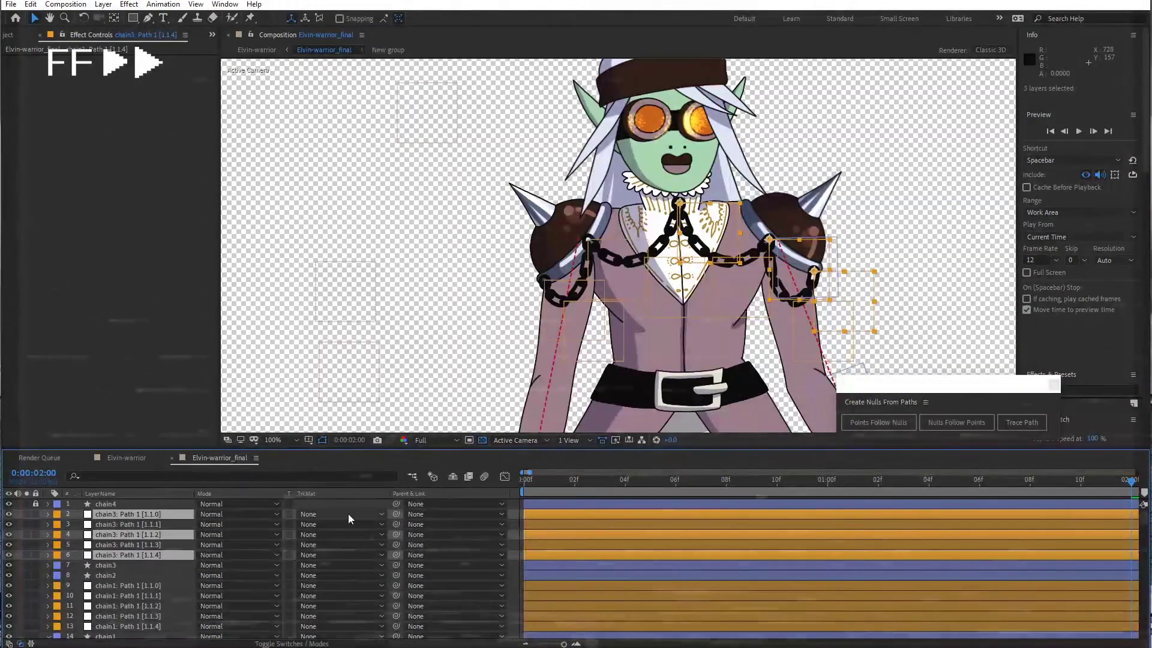
# Parent the 1.1.0 nulls of both chain3 and chain1 to B | neckerchief | neck1
pyautogui.keyDown('ctrl'); pyautogui.click(129, 585); pyautogui.keyUp('ctrl')
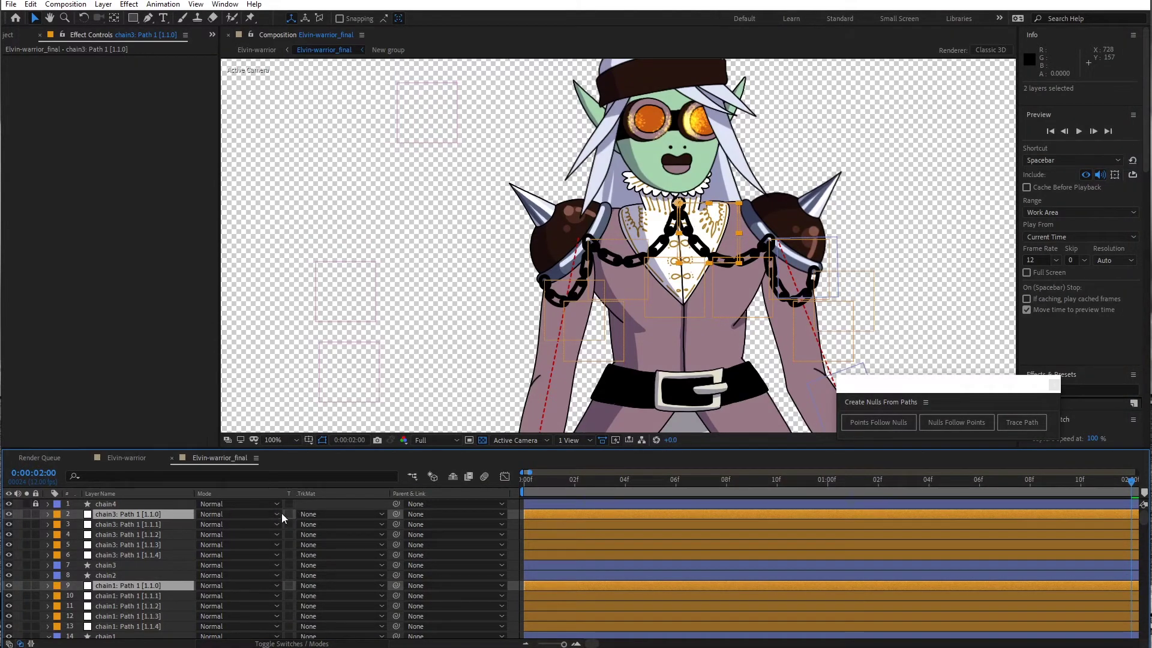
pyautogui.click(431, 514)
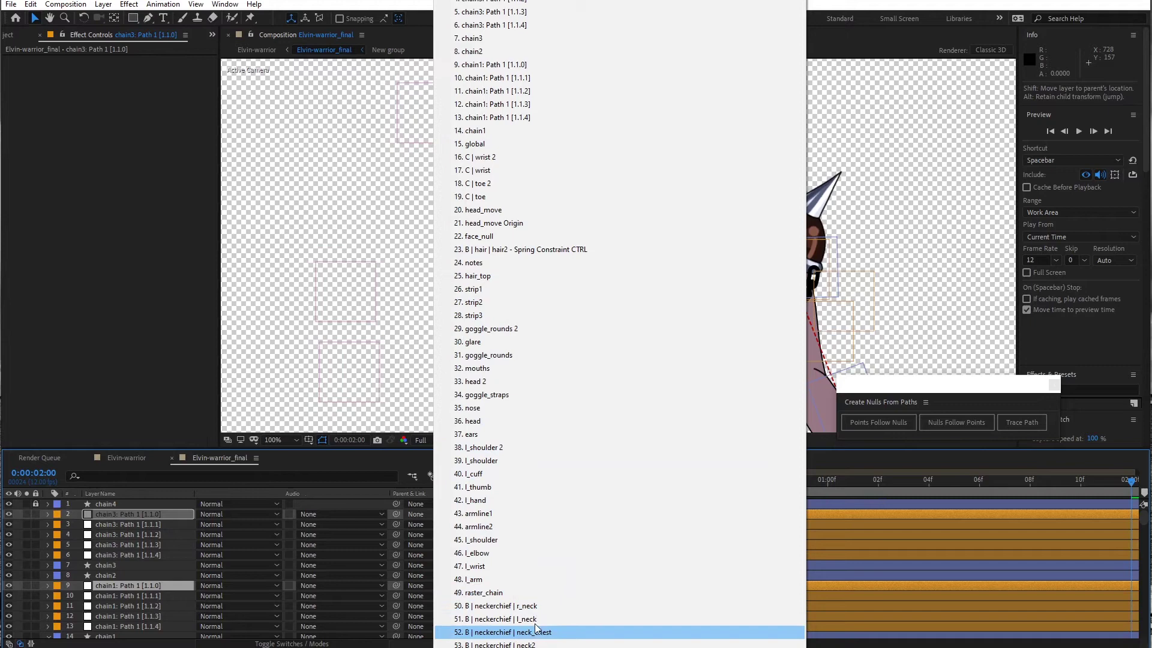
pyautogui.scroll(-2, 536, 627)
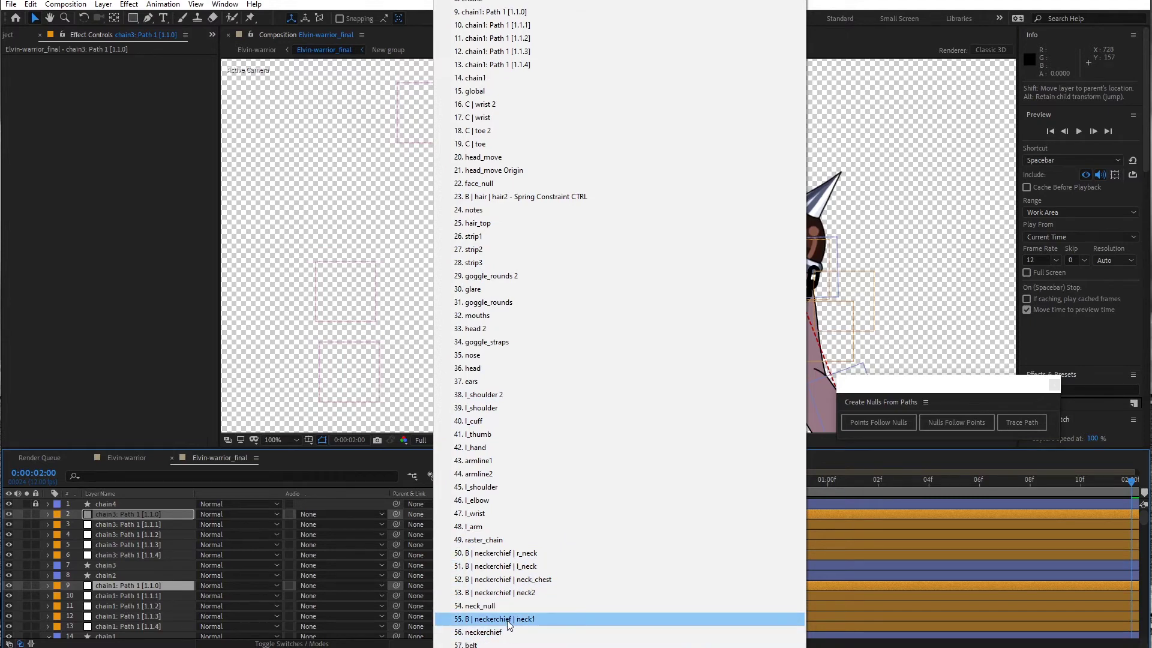
pyautogui.click(506, 621)
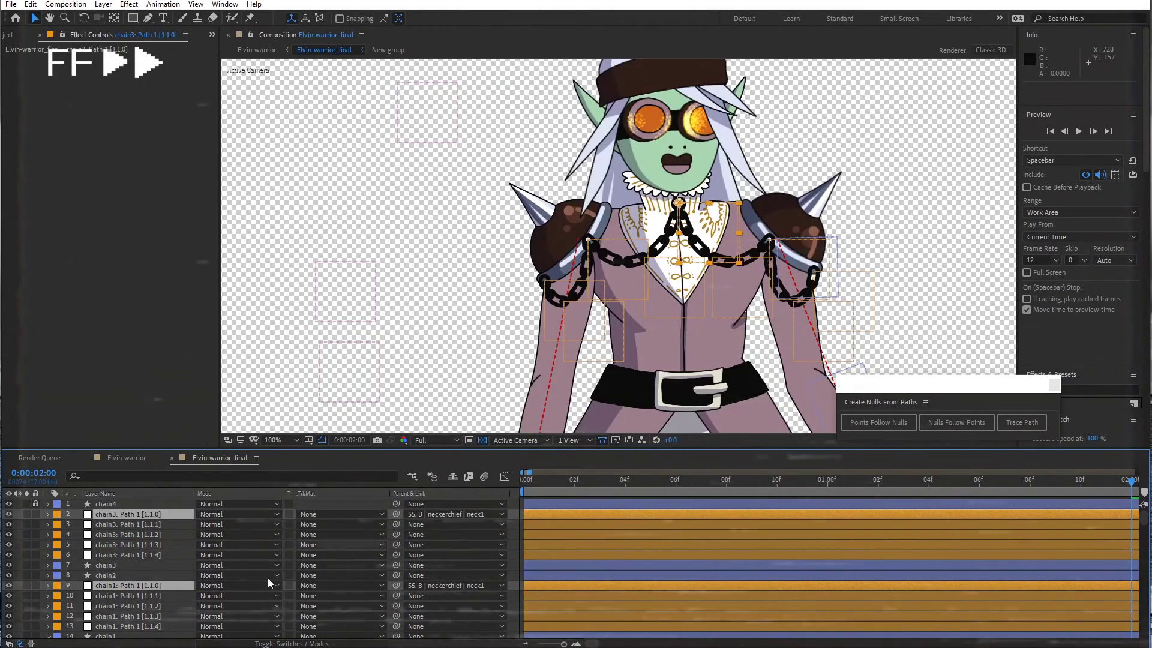
# Parent chain3's 1.1.2 null to l_shoulder 2 and chain1's 1.1.2 null to l_shoulder
pyautogui.click(149, 538)
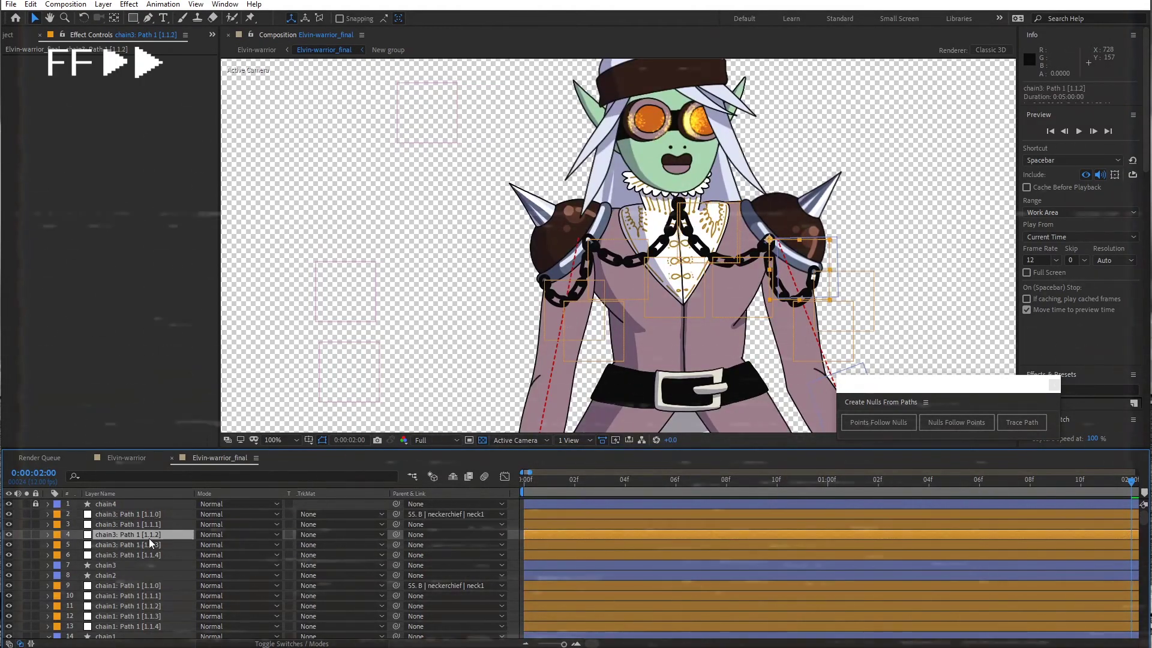
pyautogui.click(455, 535)
pyautogui.click(523, 396)
pyautogui.click(144, 606)
pyautogui.click(456, 606)
pyautogui.click(478, 411)
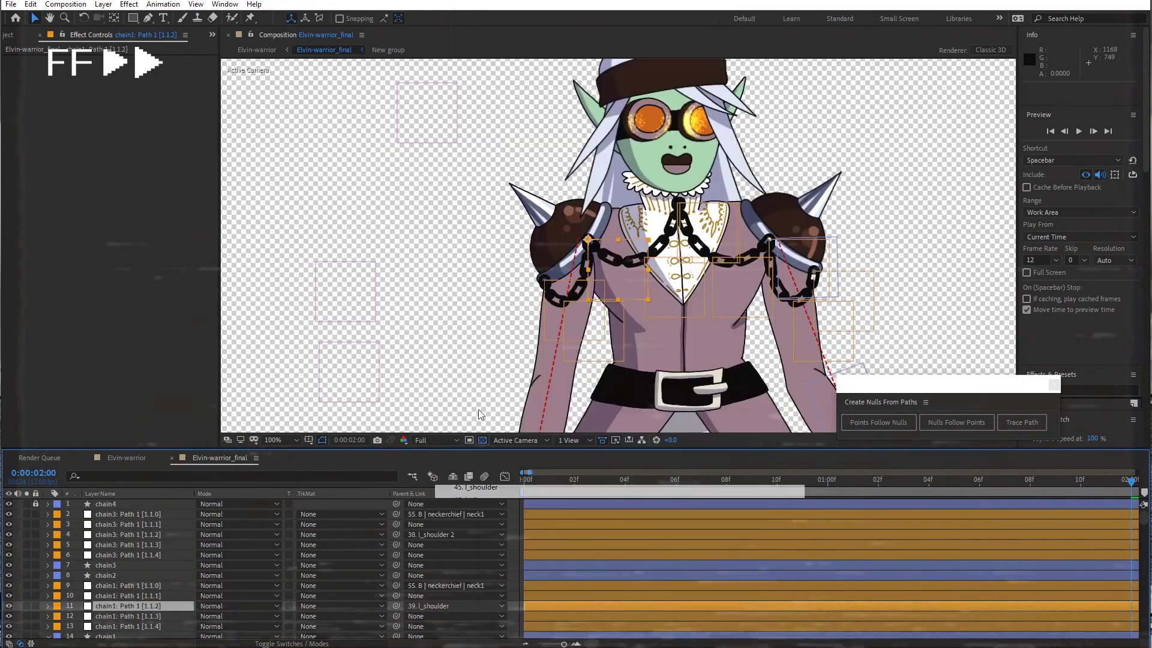
# Parent chain1's 1.1.4 null to l_shoulder and chain3's 1.1.4 null to l_shoulder 2
pyautogui.click(128, 626)
pyautogui.click(454, 627)
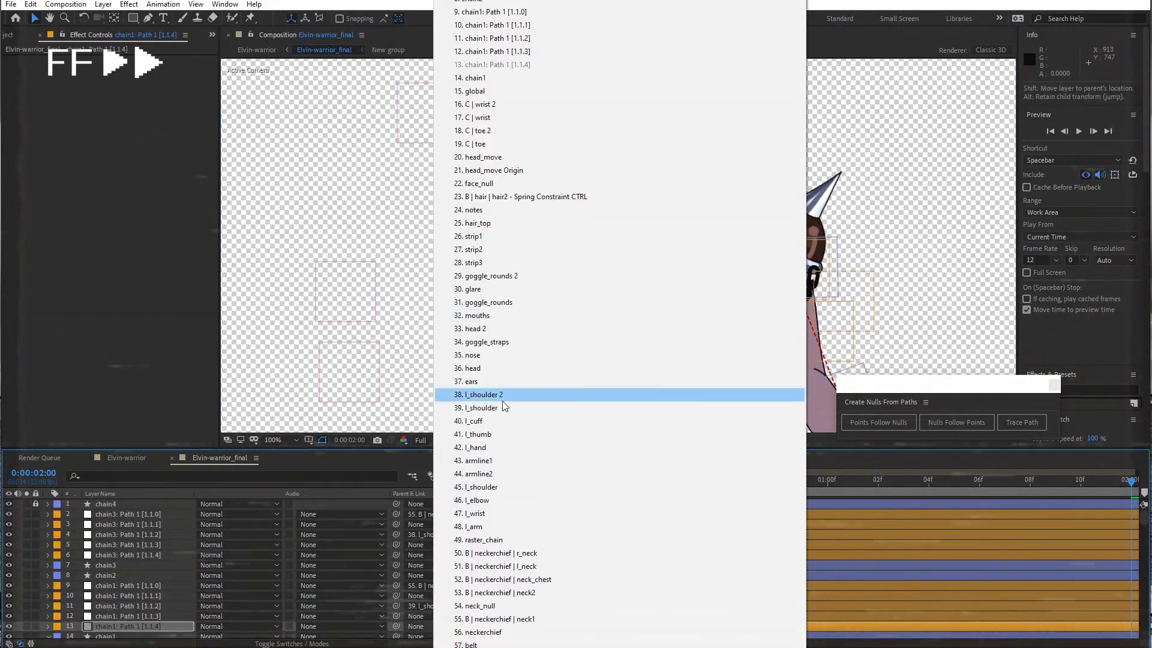
pyautogui.click(503, 407)
pyautogui.click(141, 555)
pyautogui.click(454, 555)
pyautogui.click(504, 396)
# Test the rig by rotating a shoulder pad and moving a lower chain null, and undo both changes
pyautogui.click(120, 575)
pyautogui.press('w')
pyautogui.moveTo(534, 219)
pyautogui.mouseDown()
pyautogui.moveTo(517, 233)
pyautogui.moveTo(536, 197)
pyautogui.mouseUp()
pyautogui.hotkey('ctrl', 'z')
pyautogui.press('v')
pyautogui.moveTo(594, 360); pyautogui.dragTo(601, 363)
pyautogui.hotkey('ctrl', 'z')
pyautogui.click(695, 317)
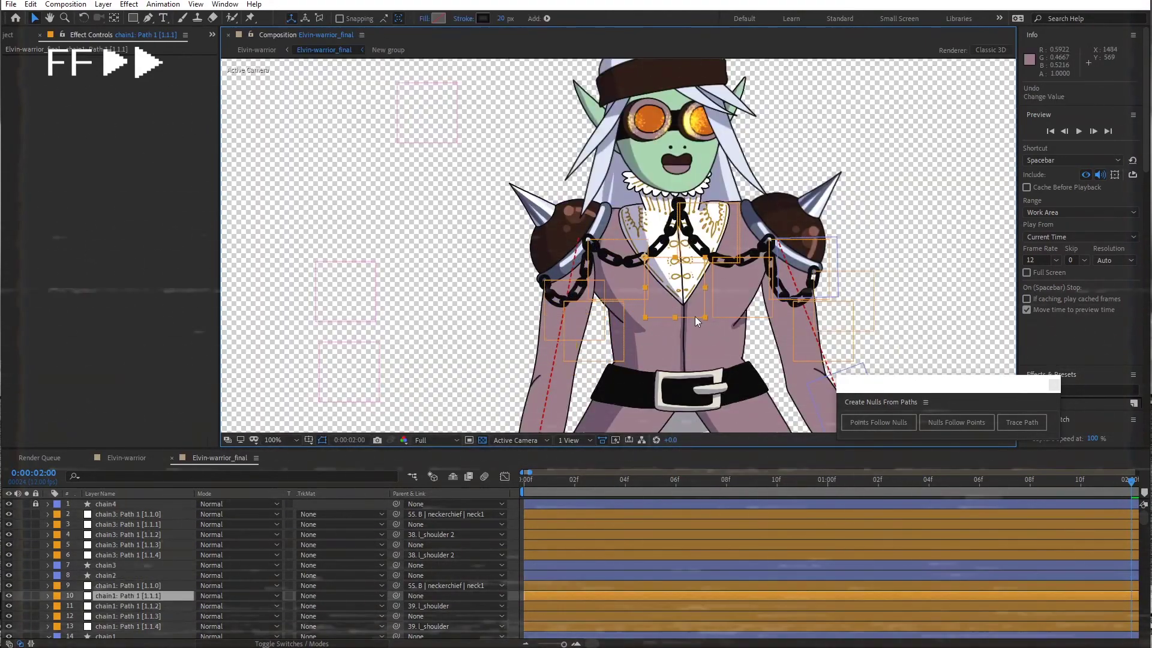
# Give all chain layers and their path nulls the same orange label colour
pyautogui.hotkey('ctrl', 'a')
pyautogui.click(57, 503)
pyautogui.click(90, 457)
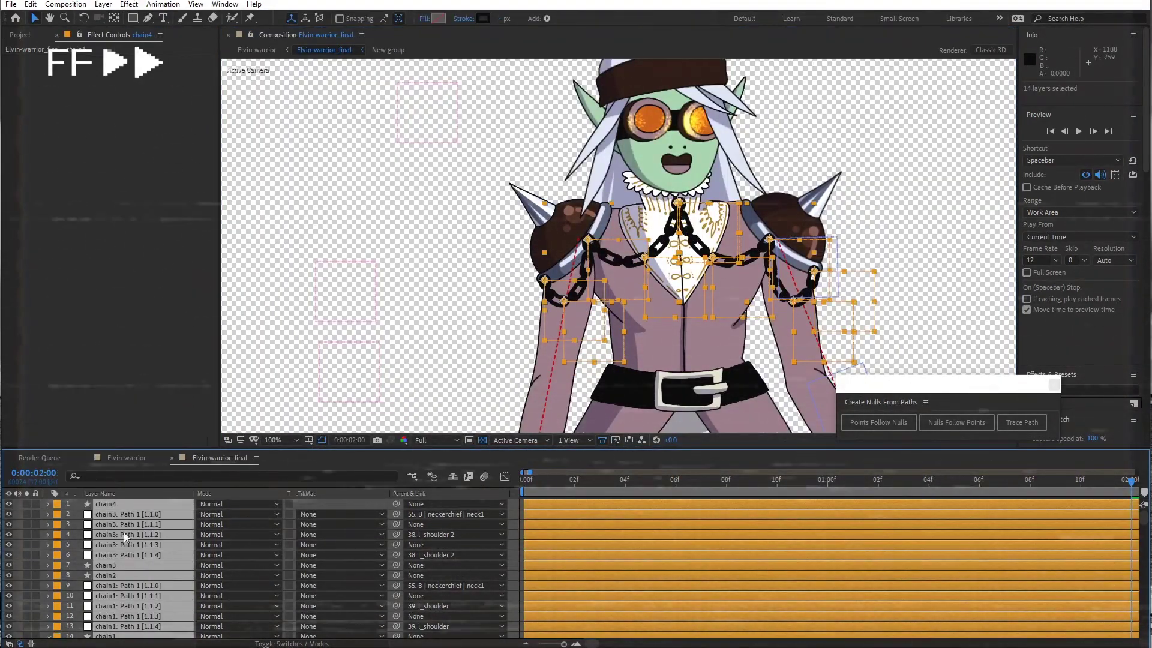
# Hide and lock chain4, chain2 and the 1.1.0, 1.1.2 and 1.1.4 nulls of both chains
pyautogui.click(136, 504)
pyautogui.keyDown('ctrl'); pyautogui.click(132, 514); pyautogui.keyUp('ctrl')
pyautogui.keyDown('ctrl'); pyautogui.click(124, 534); pyautogui.keyUp('ctrl')
pyautogui.keyDown('ctrl'); pyautogui.click(121, 555); pyautogui.keyUp('ctrl')
pyautogui.keyDown('ctrl'); pyautogui.click(119, 575); pyautogui.keyUp('ctrl')
pyautogui.keyDown('ctrl'); pyautogui.click(119, 586); pyautogui.keyUp('ctrl')
pyautogui.keyDown('ctrl'); pyautogui.click(119, 606); pyautogui.keyUp('ctrl')
pyautogui.keyDown('ctrl'); pyautogui.click(118, 626); pyautogui.keyUp('ctrl')
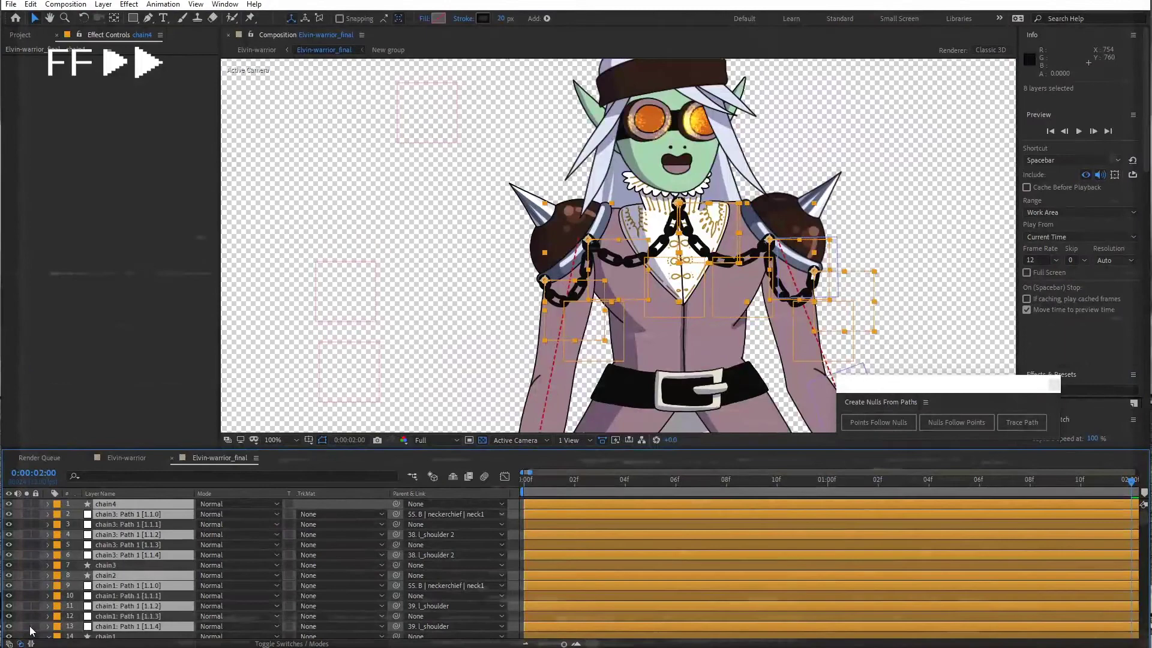
pyautogui.click(9, 626)
pyautogui.click(36, 626)
# Mark all chain layers and nulls as shy and unlock the locked ones
pyautogui.press('F4')
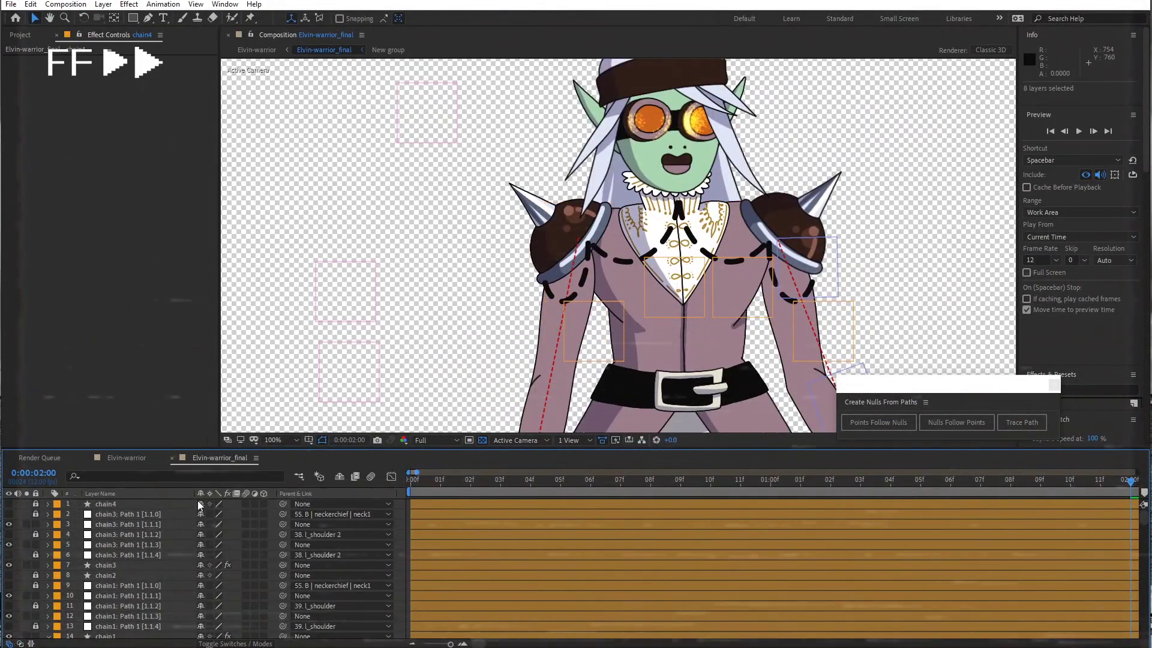
pyautogui.moveTo(201, 504); pyautogui.dragTo(202, 634)
pyautogui.moveTo(35, 626); pyautogui.dragTo(36, 504)
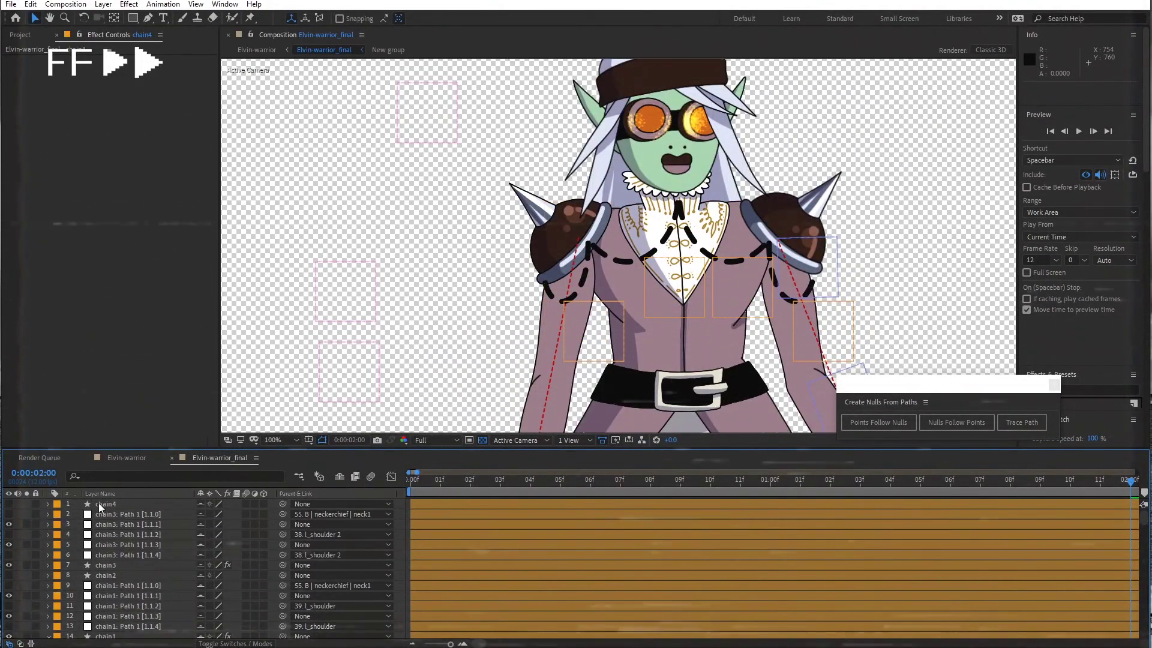
# Move the whole group of chain layers and nulls beneath the l_shoulder 2 and l_shoulder layers
pyautogui.click(100, 506)
pyautogui.scroll(-4, 103, 510)
pyautogui.keyDown('shift'); pyautogui.click(110, 517); pyautogui.keyUp('shift')
pyautogui.moveTo(110, 517)
pyautogui.mouseDown()
pyautogui.moveTo(116, 637)
pyautogui.moveTo(117, 505)
pyautogui.moveTo(117, 568)
pyautogui.moveTo(124, 507)
pyautogui.moveTo(124, 534)
pyautogui.mouseUp()
pyautogui.click(117, 568)
pyautogui.keyDown('shift'); pyautogui.click(117, 579); pyautogui.keyUp('shift')
pyautogui.click(266, 296)
# Make chain4 and chain2 visible again and save the project
pyautogui.click(9, 529)
pyautogui.click(9, 599)
pyautogui.hotkey('ctrl', 's')
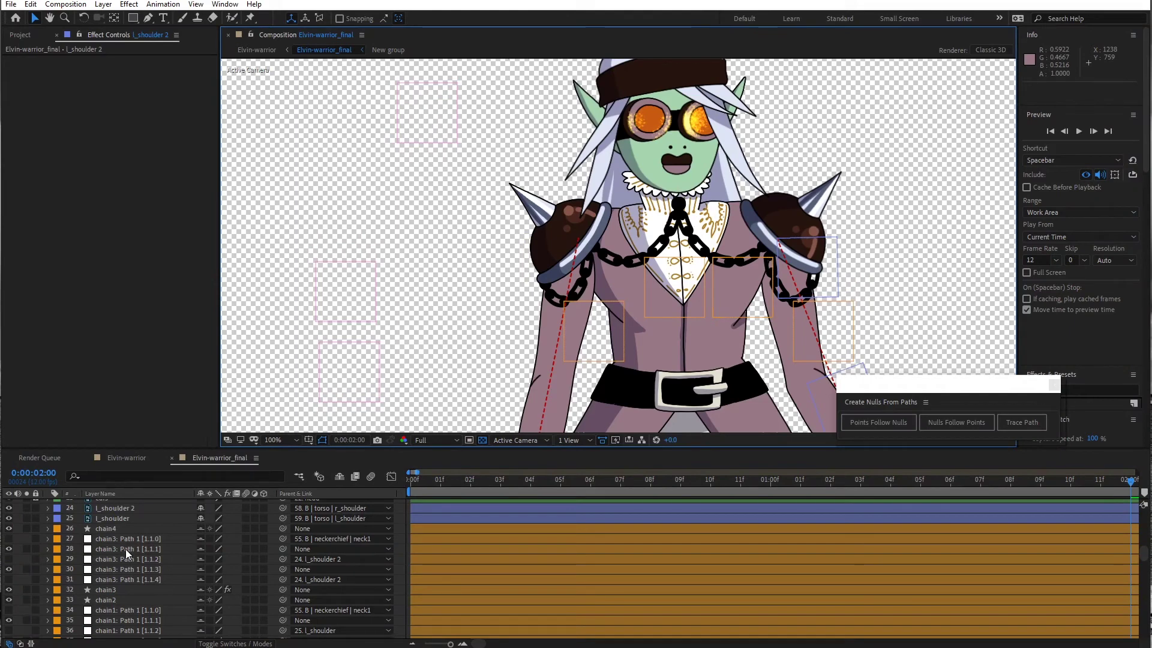
# Rename the chain1 path null 1.1.3 as 1 and the chain1 path null 1.1.1 as 2
pyautogui.click(600, 354)
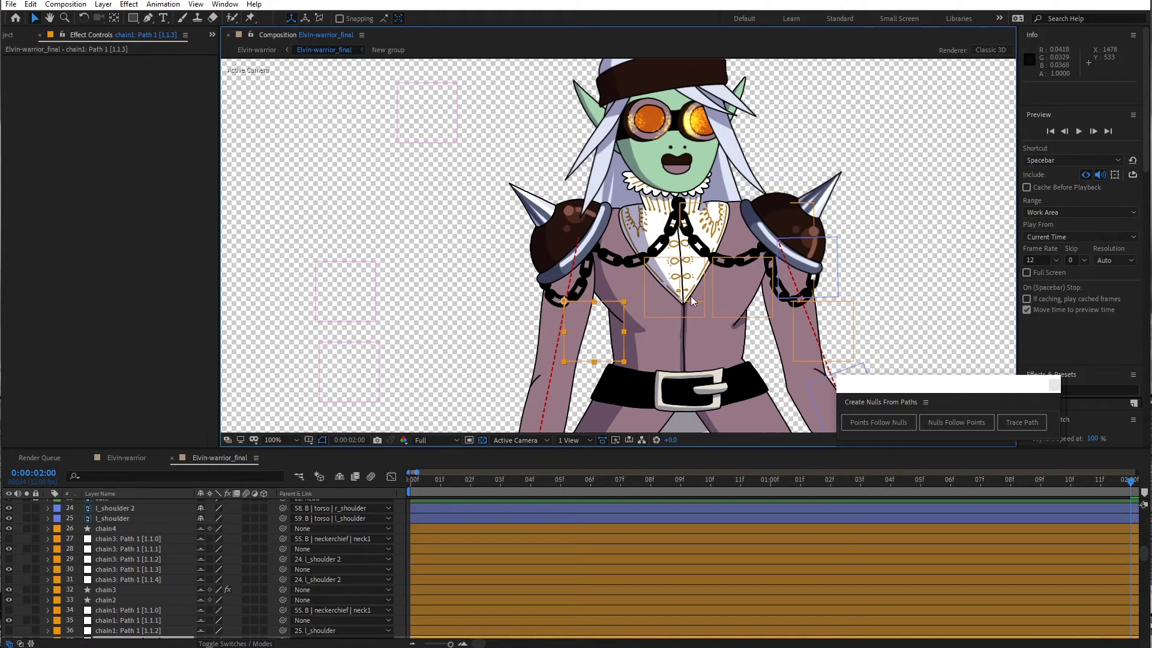
pyautogui.click(135, 549)
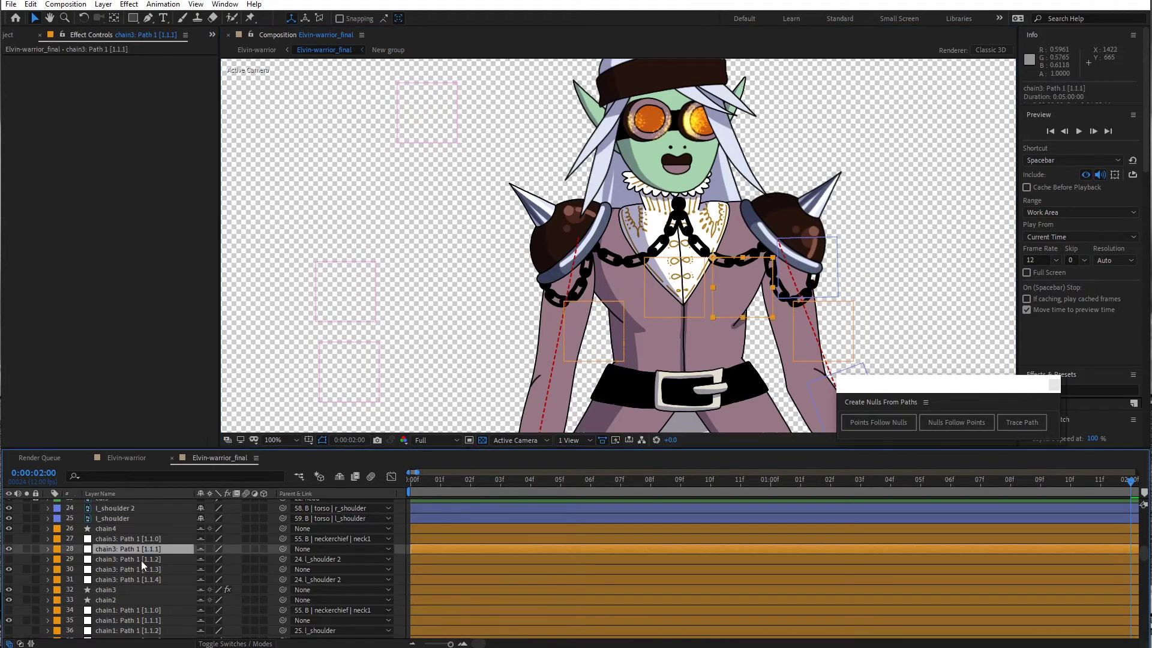
pyautogui.scroll(-1, 115, 553)
pyautogui.click(124, 611)
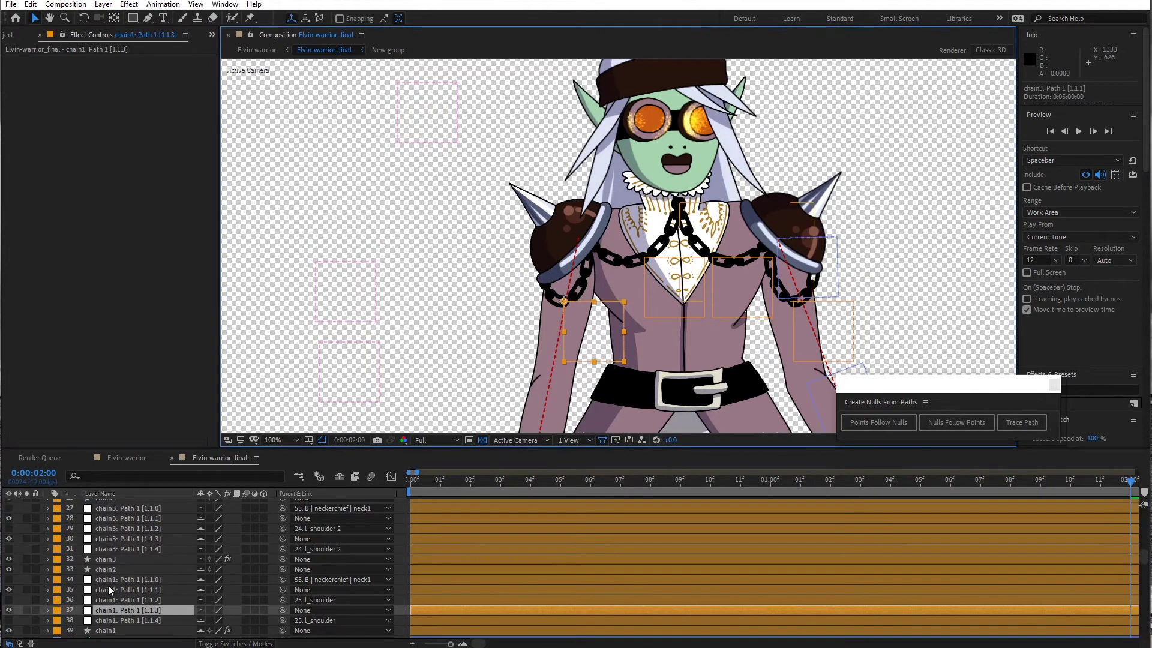
pyautogui.press('Return')
pyautogui.write('1')
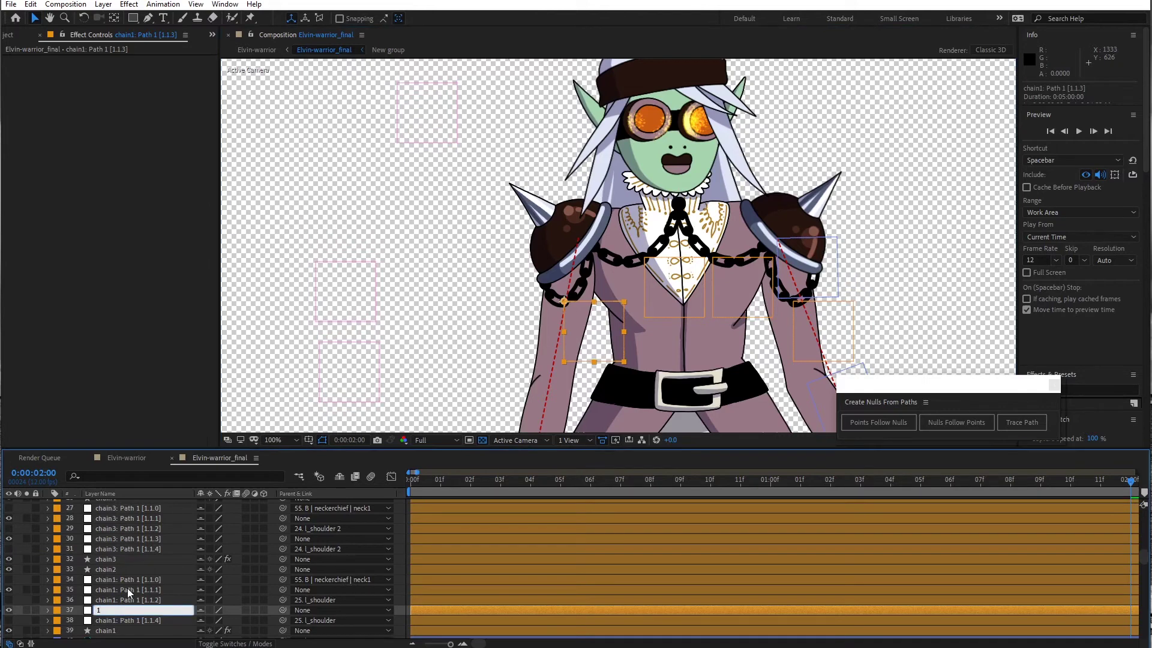
pyautogui.click(127, 590)
pyautogui.press('Return')
pyautogui.write('2')
# Rename the chain3 path null 1.1.1 as 3 and the chain3 path null 1.1.3 as 4
pyautogui.click(128, 539)
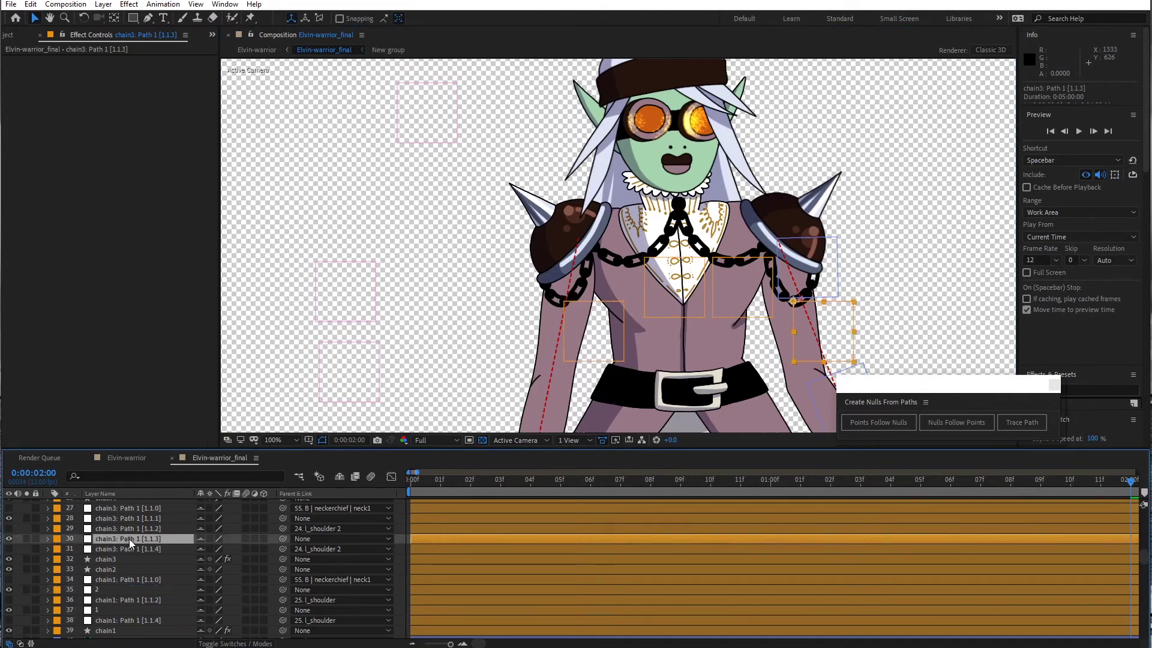
pyautogui.click(125, 517)
pyautogui.press('Return')
pyautogui.write('3')
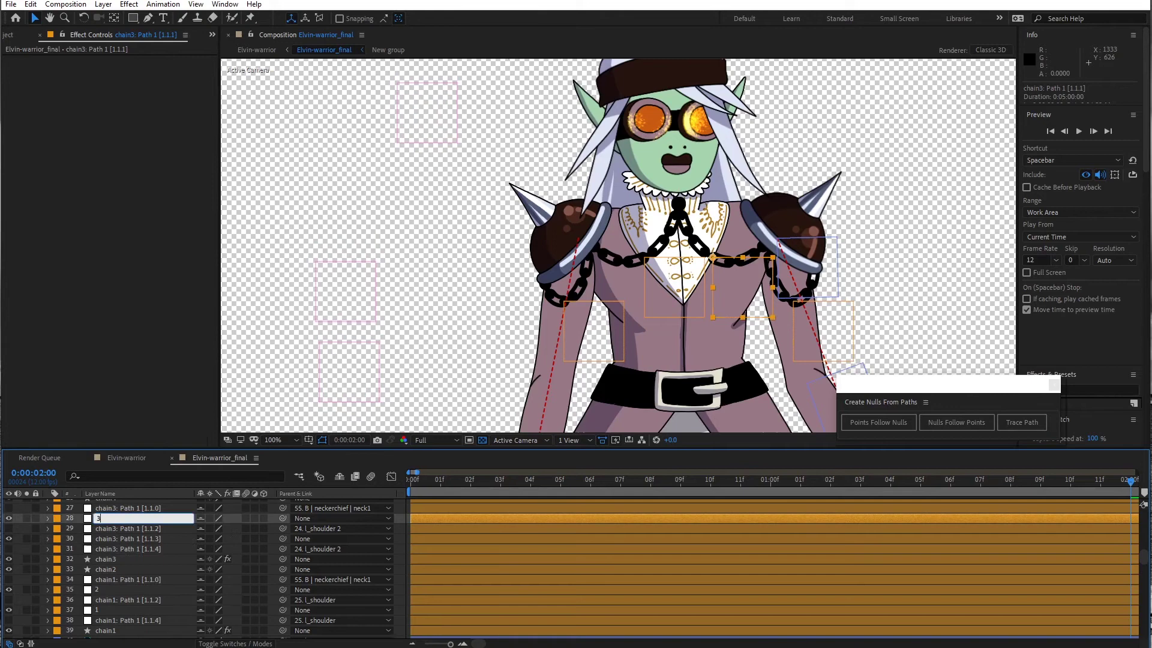
pyautogui.click(119, 540)
pyautogui.press('Return')
pyautogui.write('4')
# Reveal the transform properties of nulls 3 and 4, and collapse those of null 1
pyautogui.click(113, 518)
pyautogui.click(48, 519)
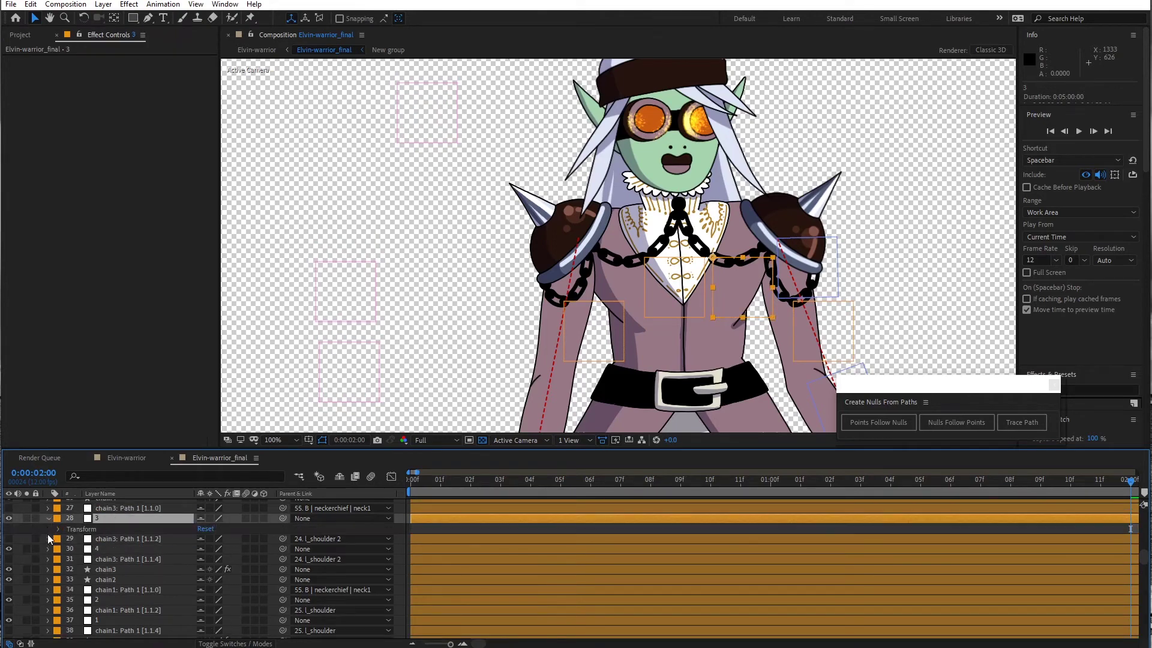
pyautogui.click(57, 528)
pyautogui.click(49, 600)
pyautogui.scroll(-1, 52, 597)
pyautogui.click(58, 580)
pyautogui.scroll(-2, 58, 585)
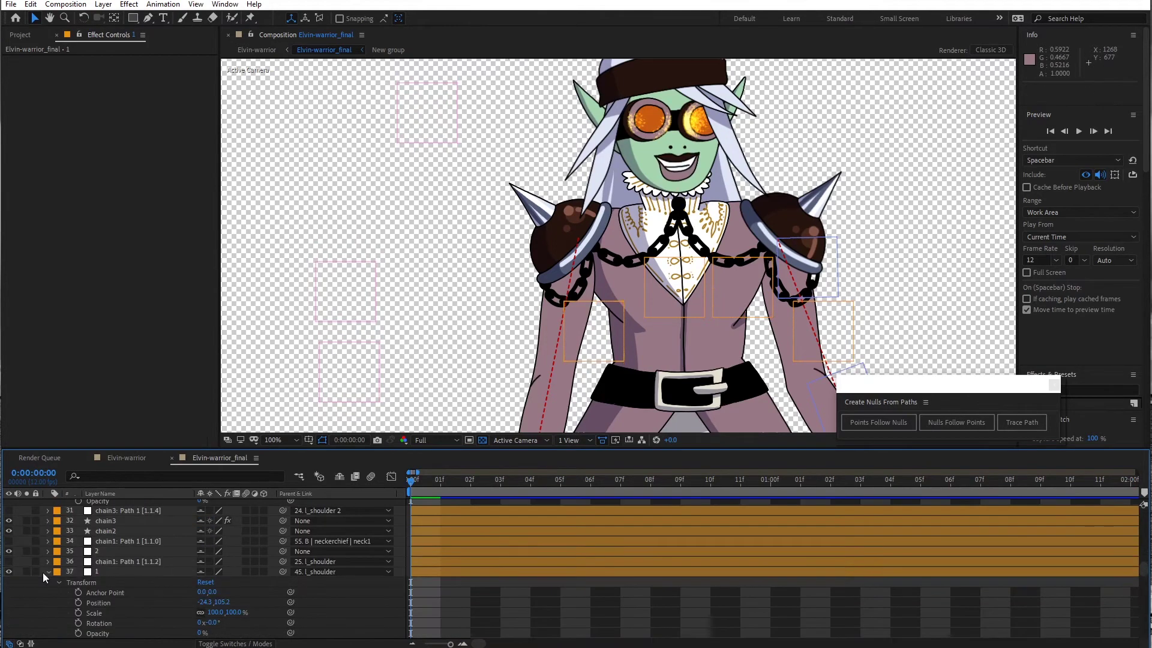
pyautogui.click(48, 574)
pyautogui.scroll(-2, 600, 270)
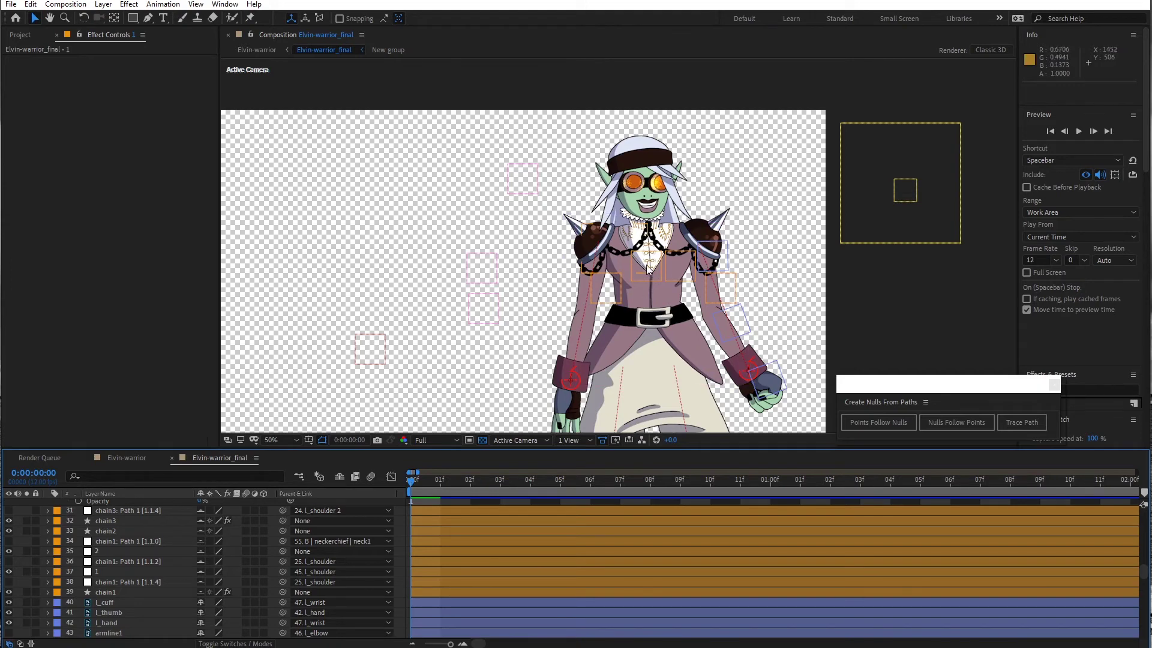
# Parent null 2 to the B | torso | chest layer
pyautogui.scroll(2, 662, 288)
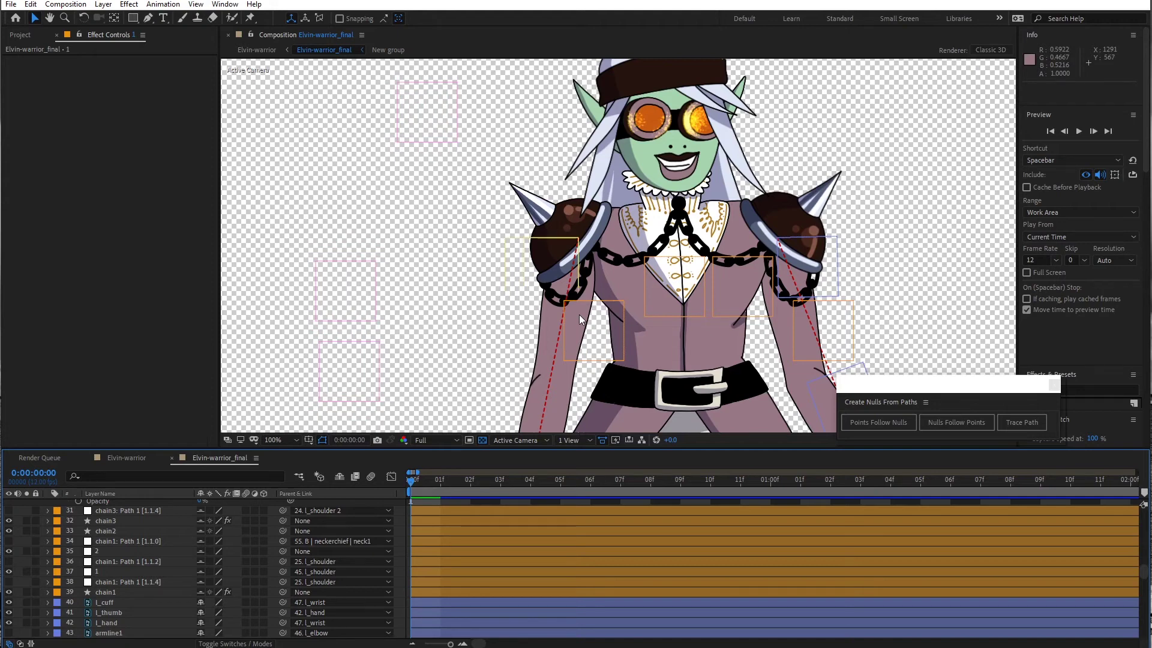
pyautogui.click(605, 340)
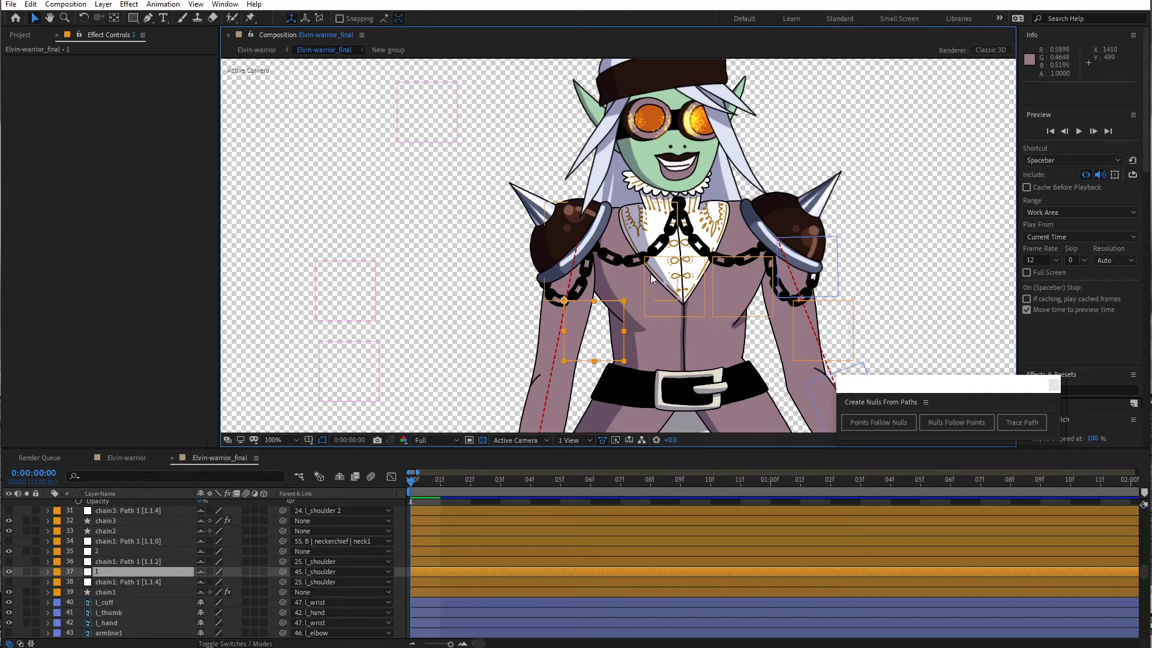
pyautogui.click(653, 310)
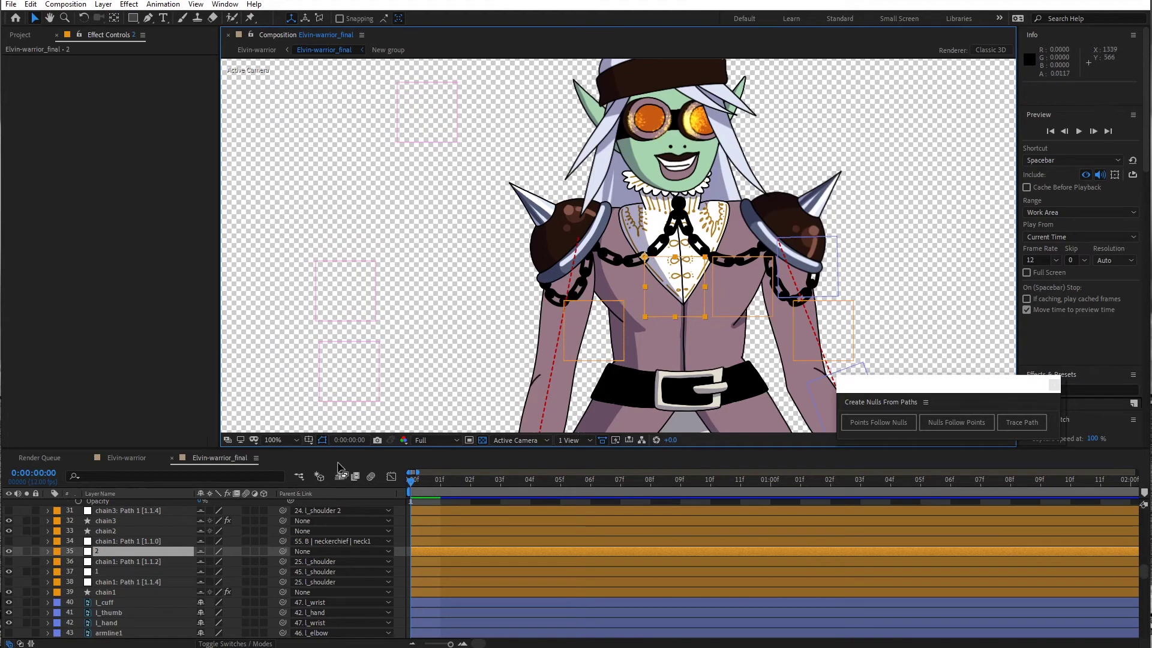
pyautogui.click(306, 553)
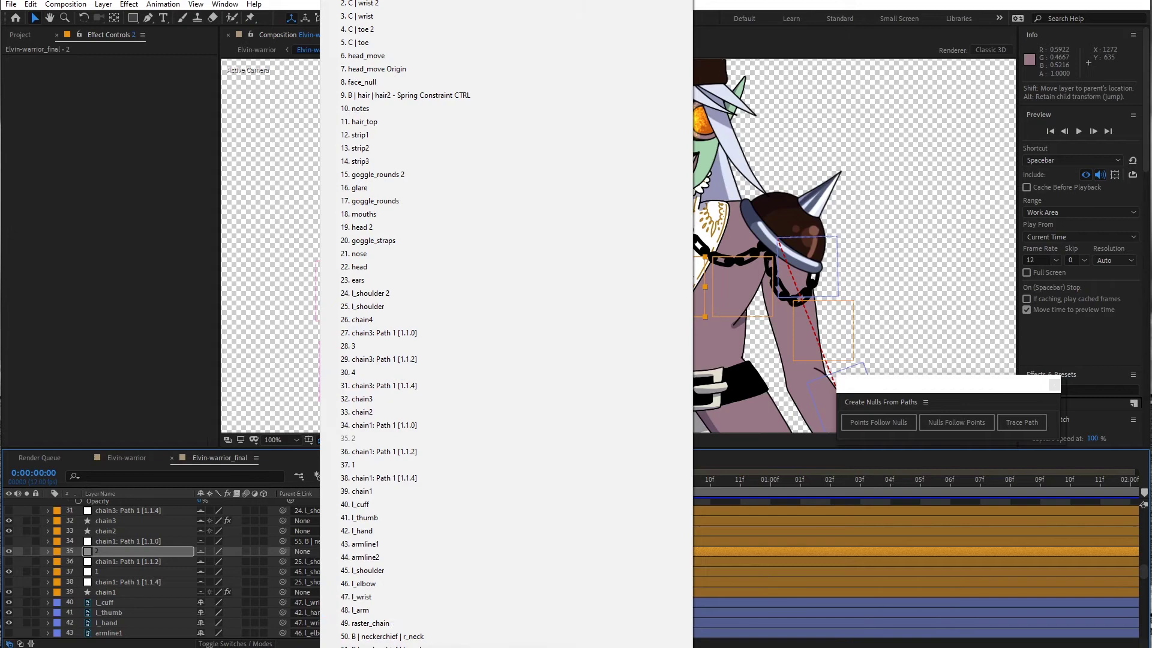
pyautogui.moveTo(393, 647)
pyautogui.scroll(-4, 371, 625)
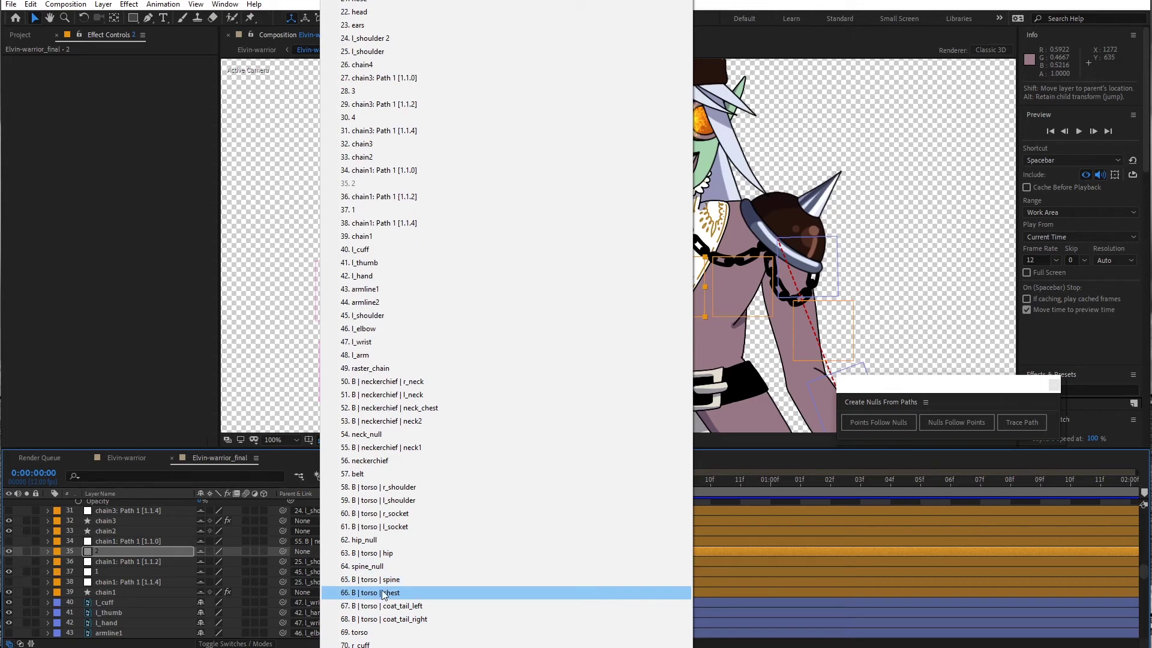
pyautogui.click(384, 593)
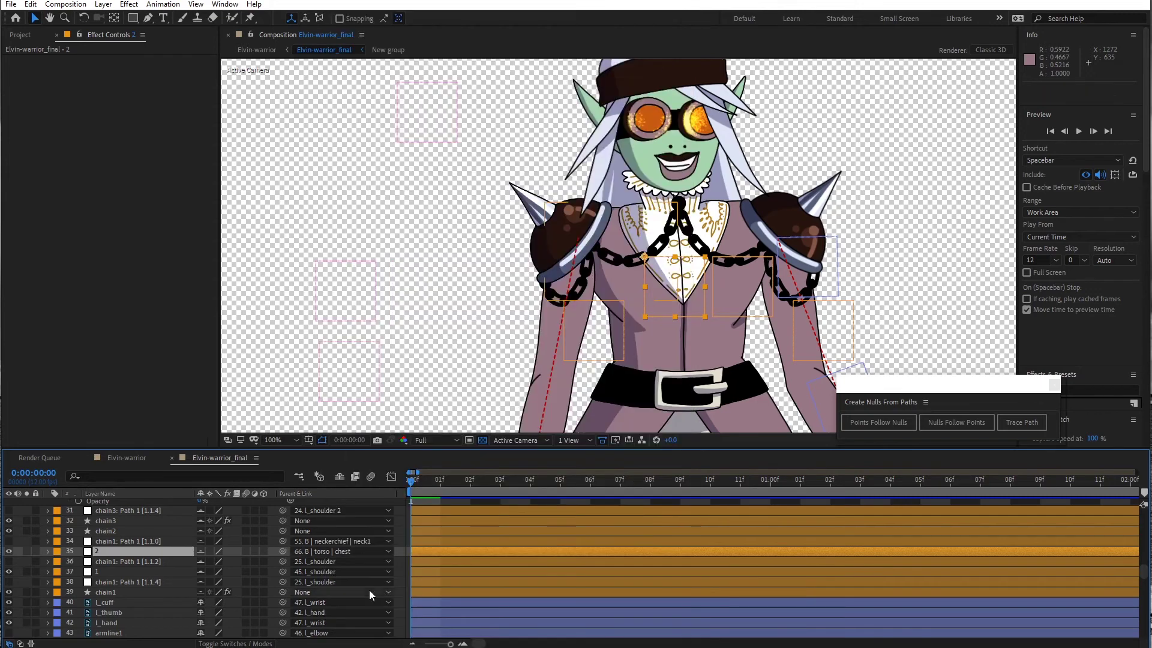
# Parent null 4 to the r_shoulder null of the arm rig
pyautogui.scroll(3, 158, 529)
pyautogui.click(145, 532)
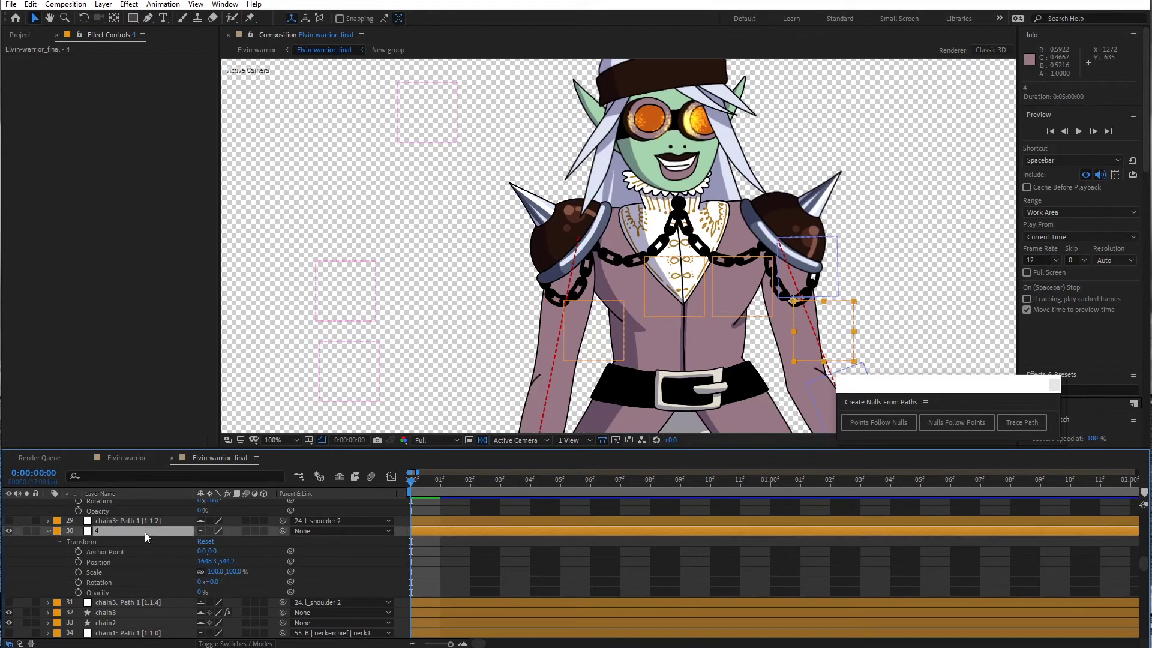
pyautogui.click(301, 531)
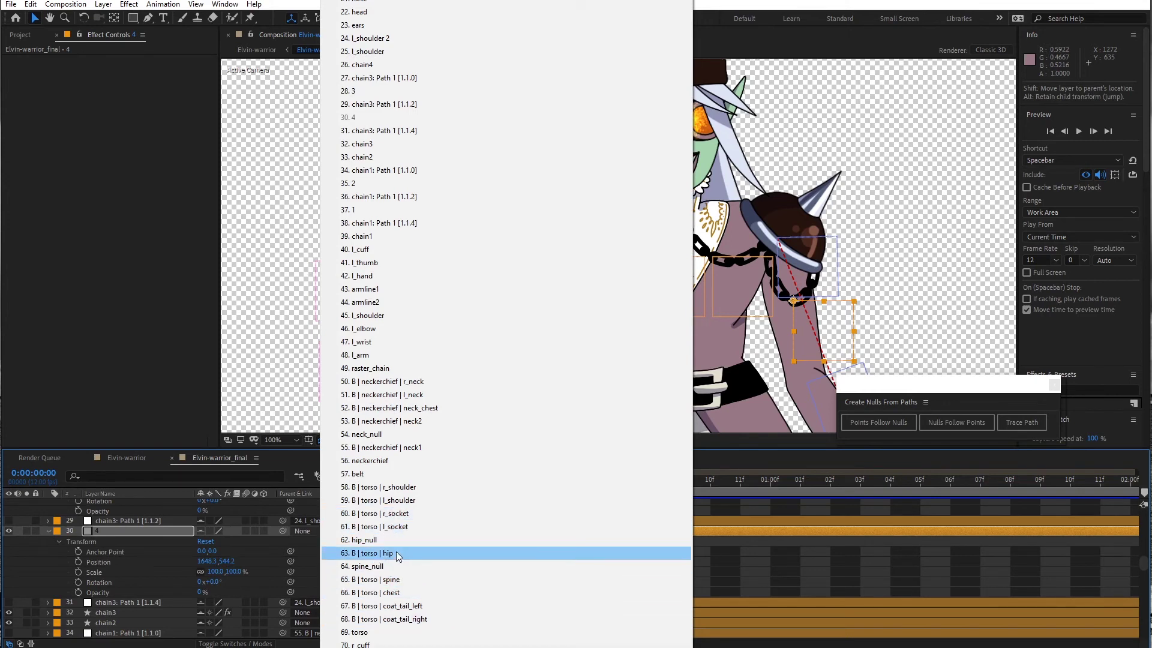
pyautogui.scroll(-2, 396, 642)
pyautogui.scroll(-3, 358, 594)
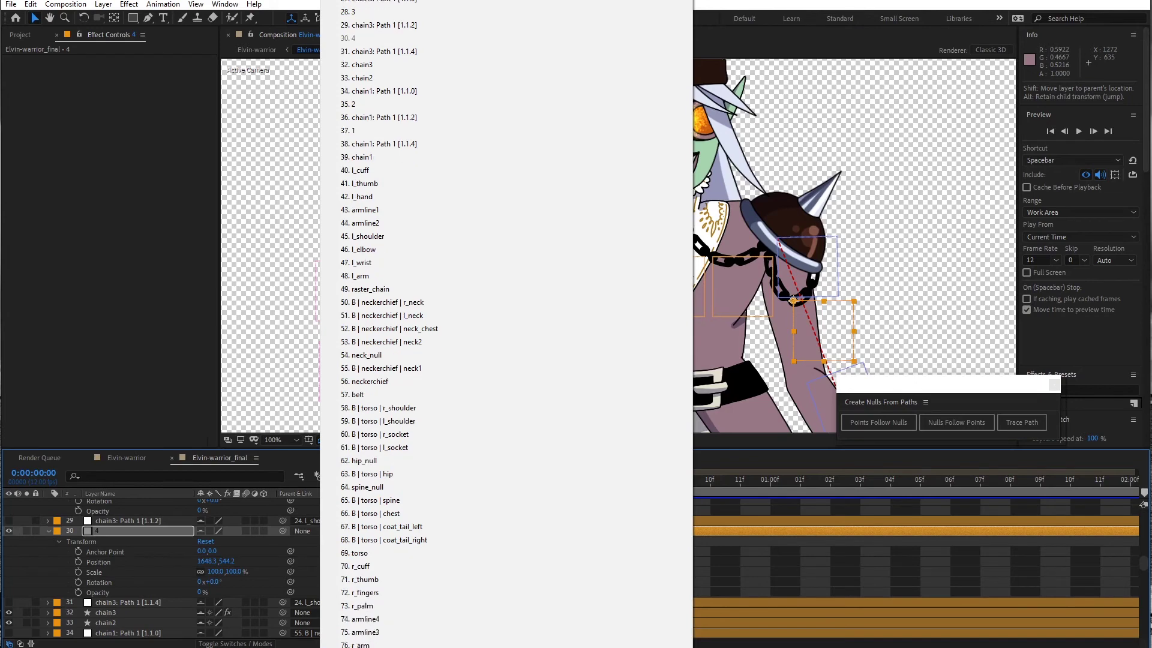
pyautogui.click(360, 592)
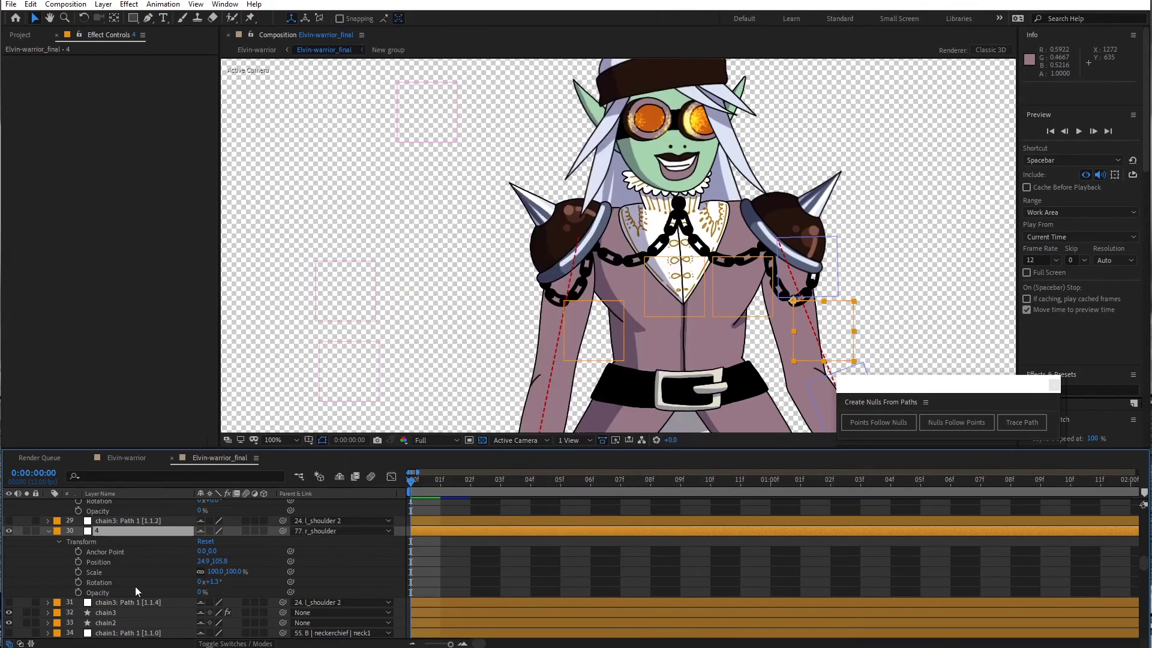
# Parent null 3 to the B | torso | chest layer
pyautogui.scroll(2, 134, 585)
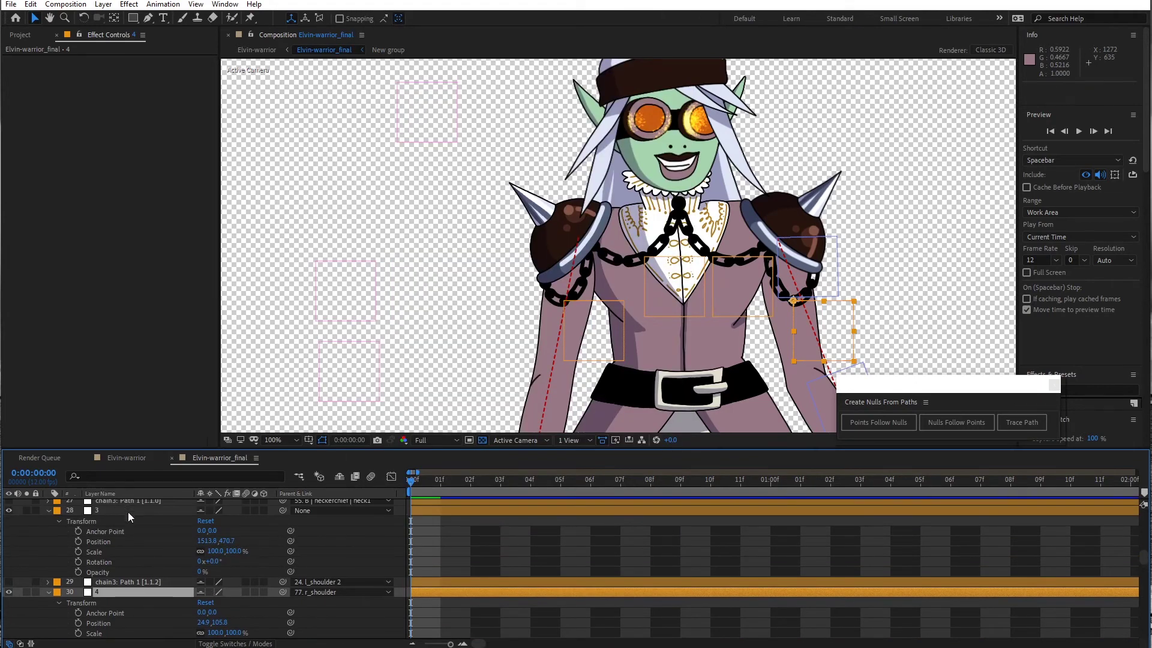
pyautogui.click(128, 512)
pyautogui.click(311, 511)
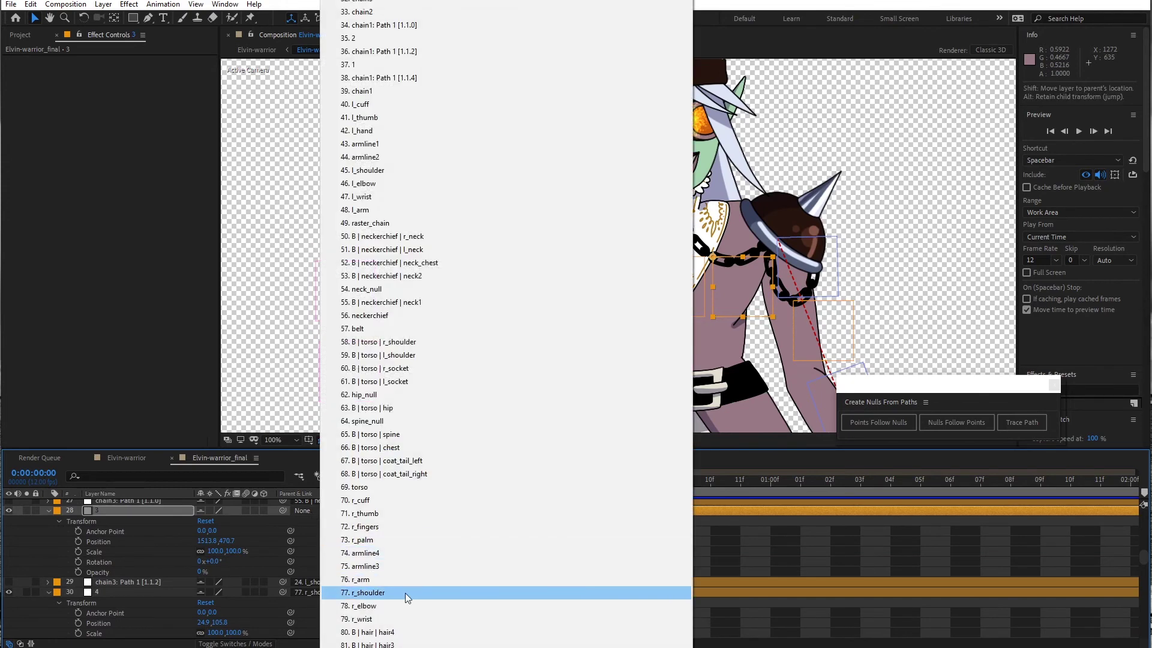
pyautogui.scroll(-4, 384, 600)
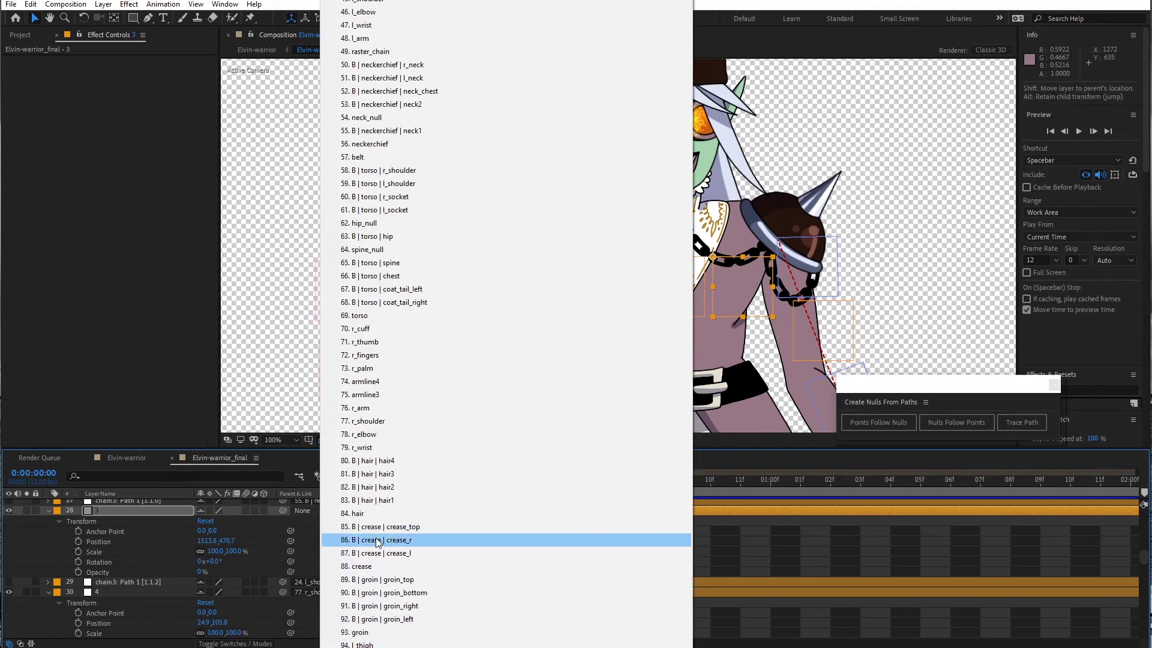
pyautogui.click(386, 277)
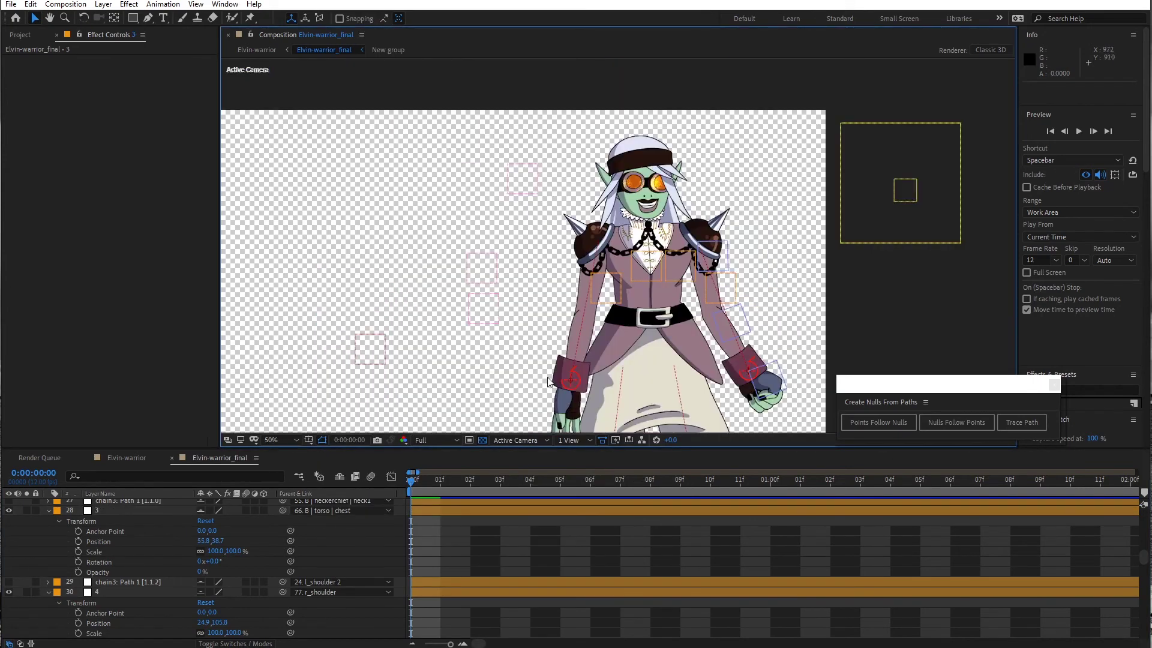
# Test the rig by moving the C | wrist and C | wrist 2 controllers outward, undoing each move
pyautogui.click(566, 379)
pyautogui.moveTo(566, 372); pyautogui.dragTo(528, 348)
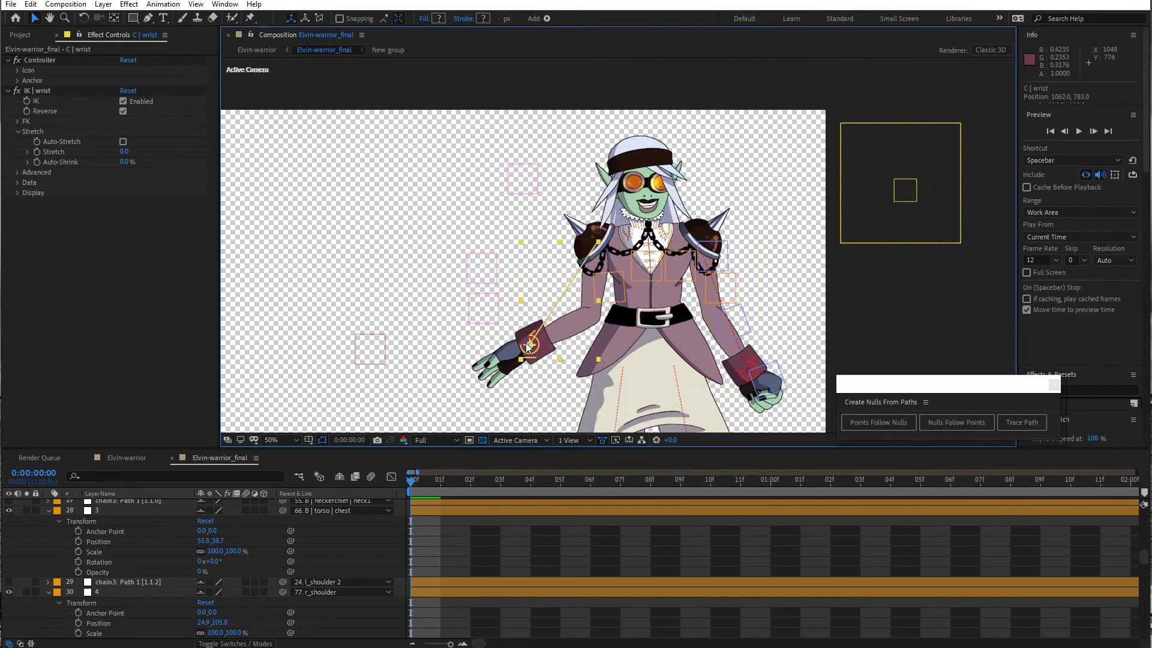
pyautogui.hotkey('ctrl', 'z')
pyautogui.moveTo(750, 371); pyautogui.dragTo(798, 324)
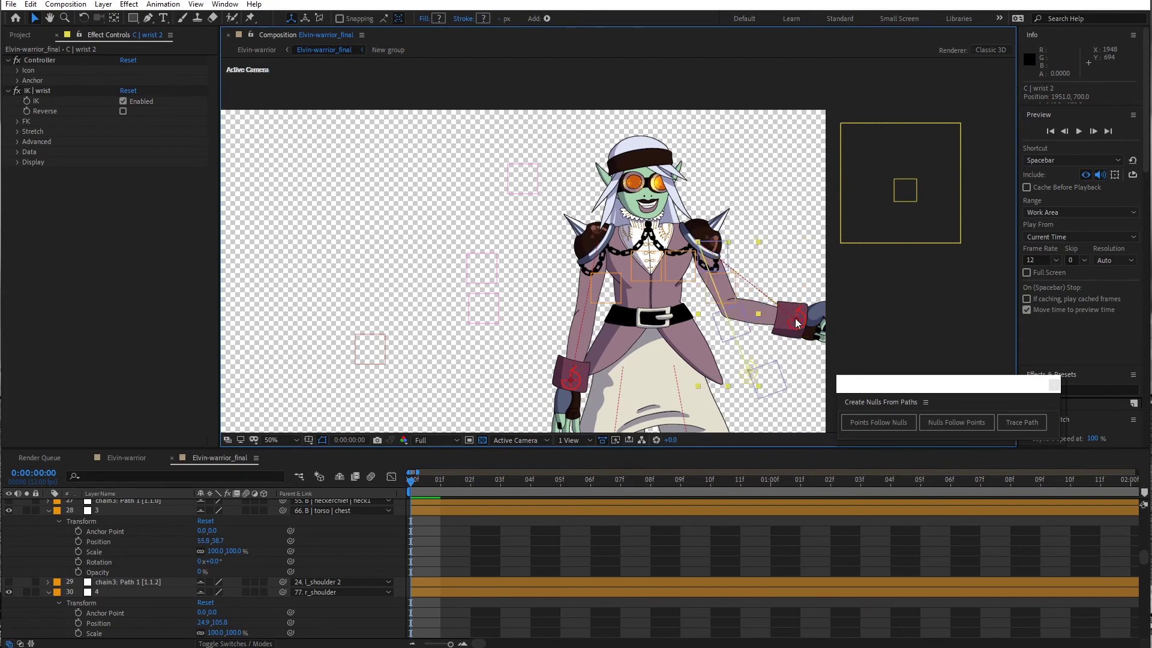
pyautogui.hotkey('ctrl', 'z')
pyautogui.scroll(1, 613, 284)
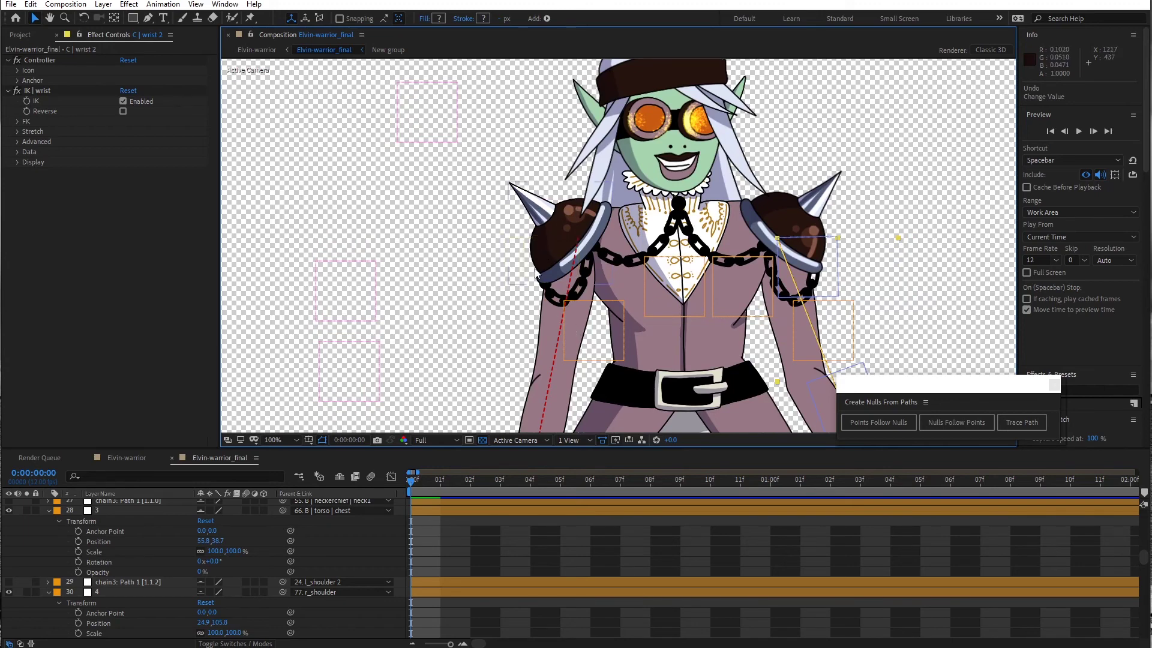
# Test the chains by moving spine_null slightly down and rotating hip_null by about 7°, undoing both changes
pyautogui.click(347, 295)
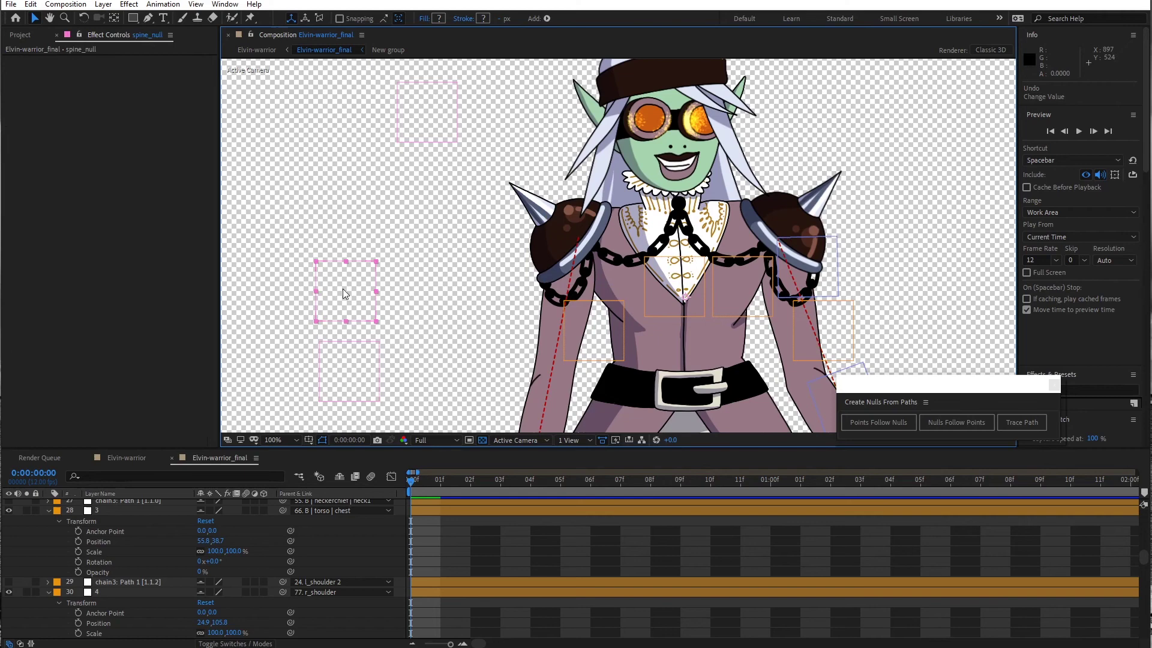
pyautogui.moveTo(348, 295)
pyautogui.mouseDown()
pyautogui.moveTo(364, 286)
pyautogui.moveTo(346, 273)
pyautogui.moveTo(339, 303)
pyautogui.mouseUp()
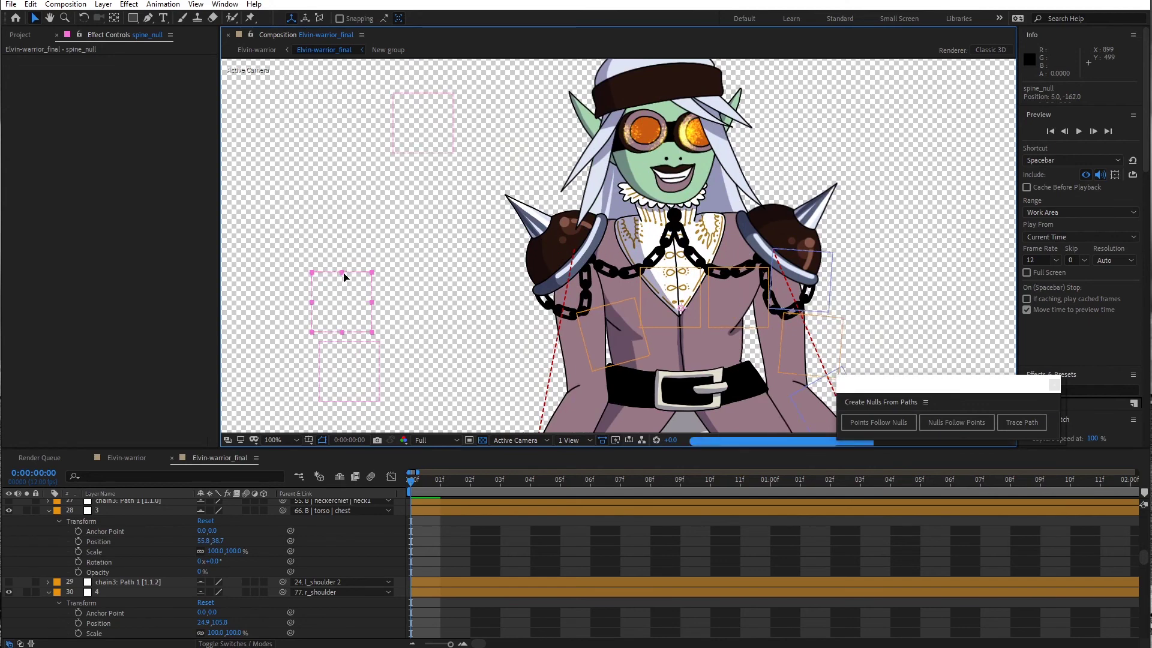
pyautogui.hotkey('ctrl', 'z')
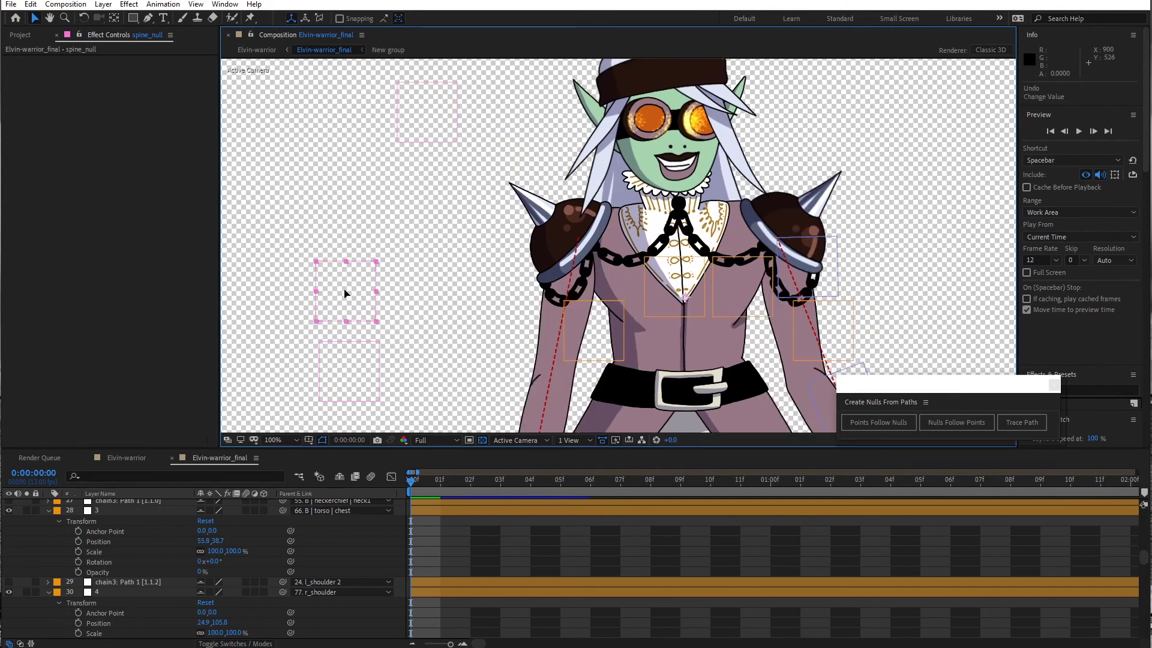
pyautogui.click(350, 362)
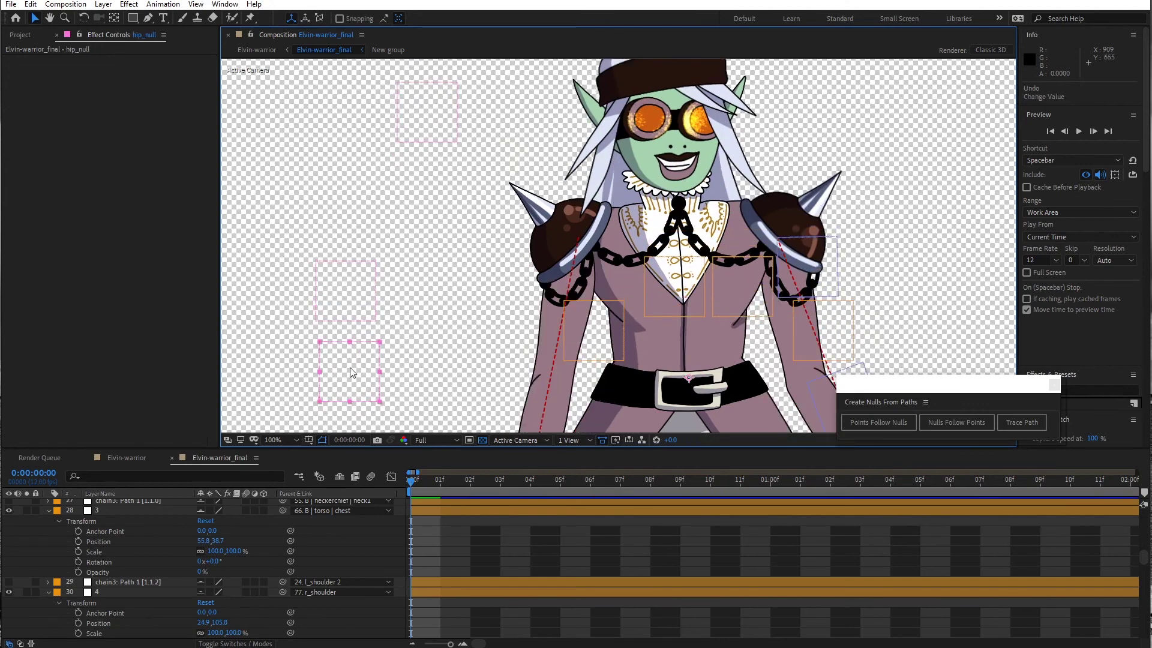
pyautogui.press('w')
pyautogui.moveTo(351, 370); pyautogui.dragTo(364, 330)
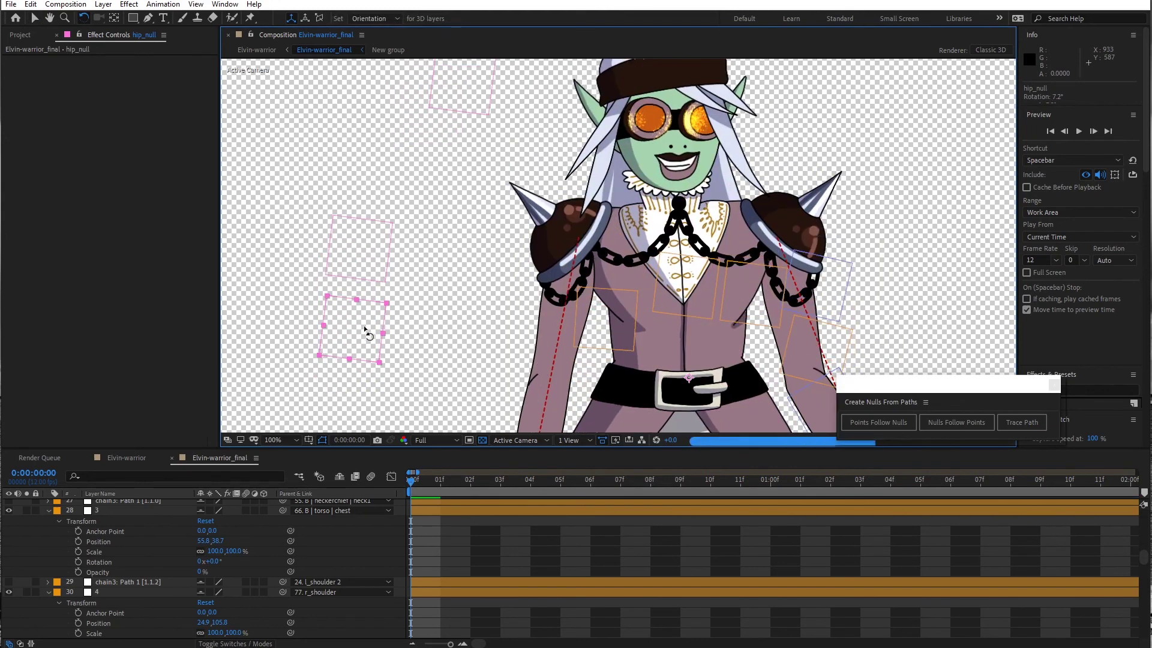
pyautogui.hotkey('ctrl', 'z')
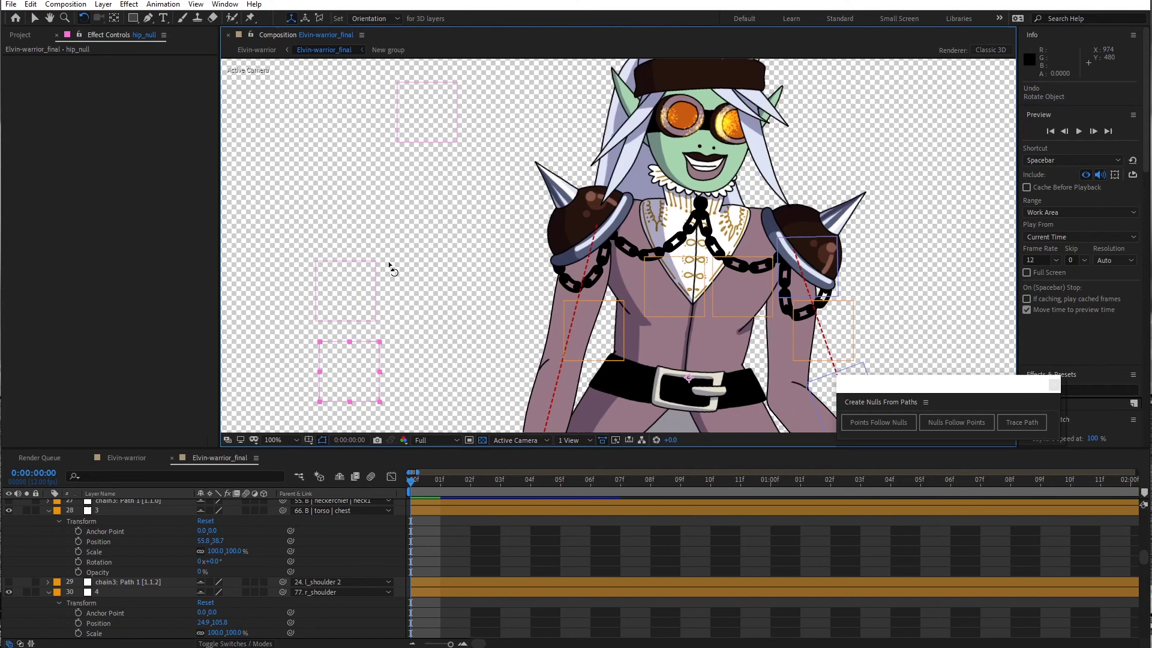
# Return to the Selection tool and deselect hip_null
pyautogui.press(',')
pyautogui.press(',')
pyautogui.press(',')
pyautogui.press(',')
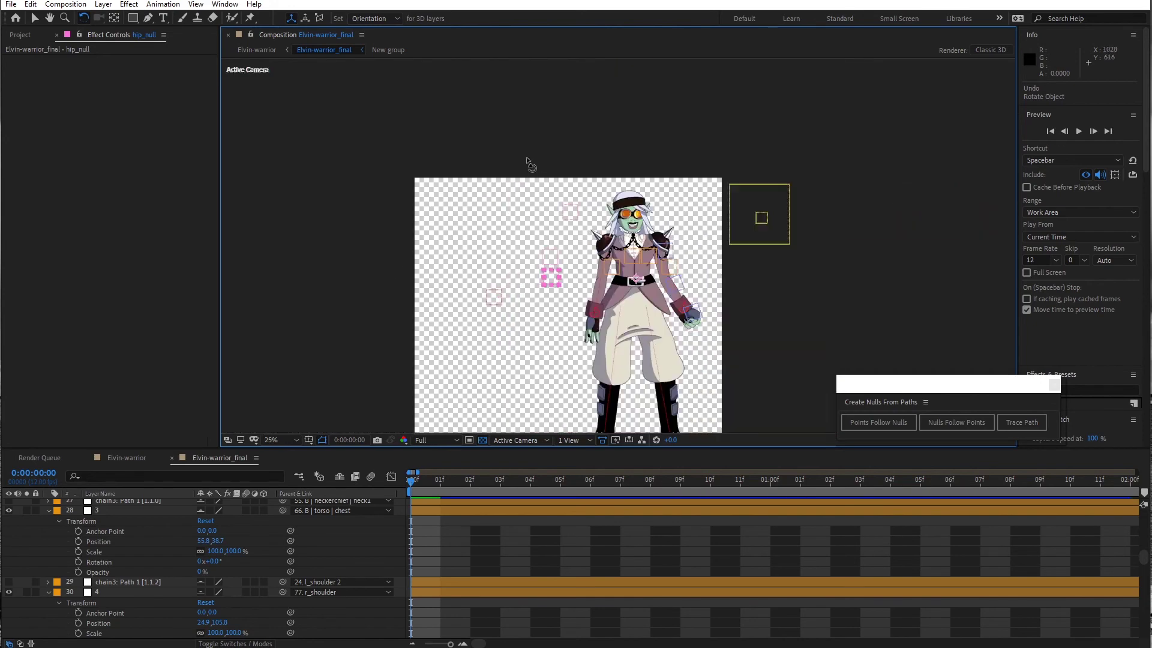
pyautogui.click(38, 19)
pyautogui.click(495, 149)
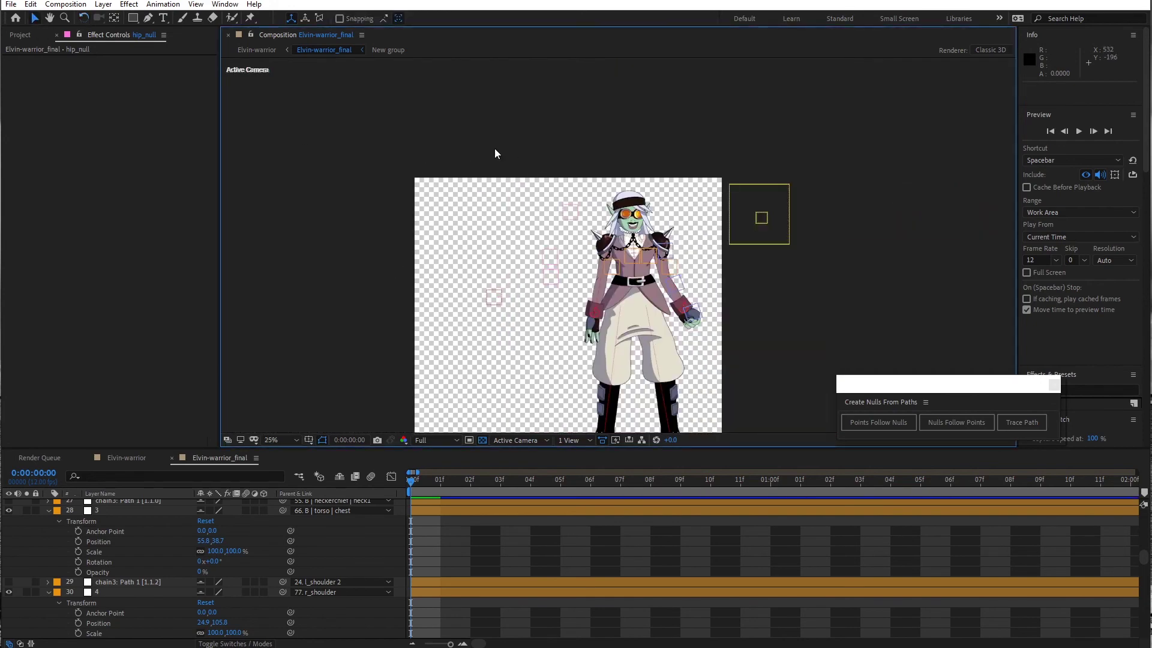
pyautogui.press('.')
pyautogui.press('.')
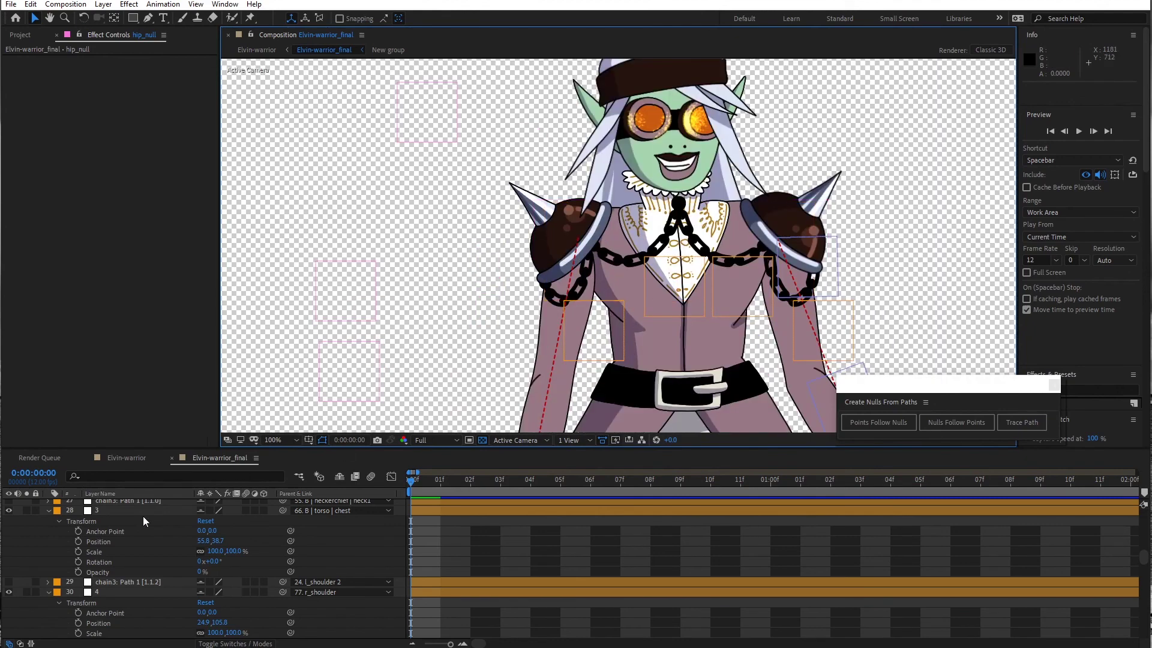
# Collapse the expanded properties of nulls 3 and 4 in the layer list
pyautogui.click(49, 511)
pyautogui.click(48, 531)
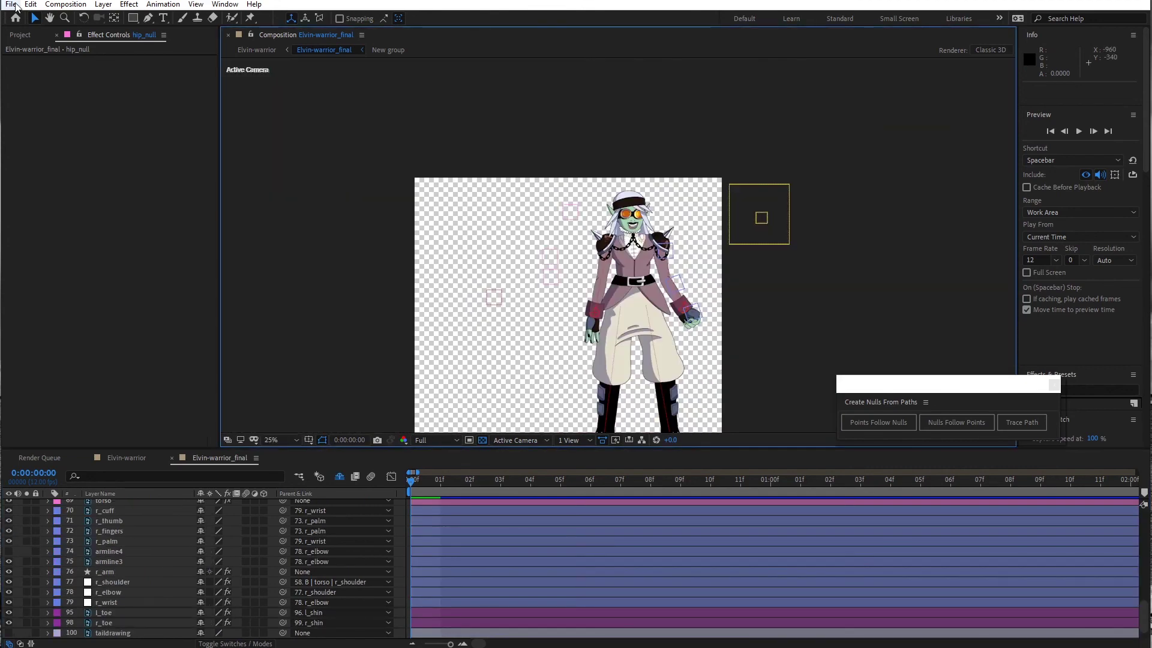
pyautogui.scroll(2, 489, 233)
pyautogui.moveTo(504, 228); pyautogui.dragTo(444, 228)
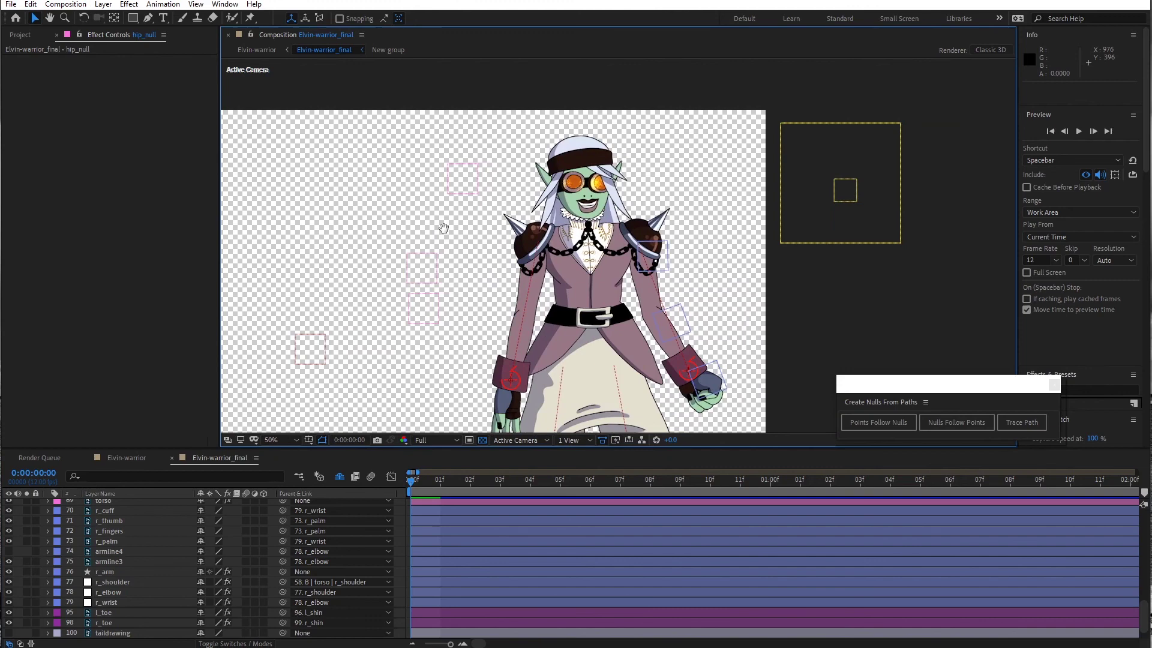
pyautogui.press('.')
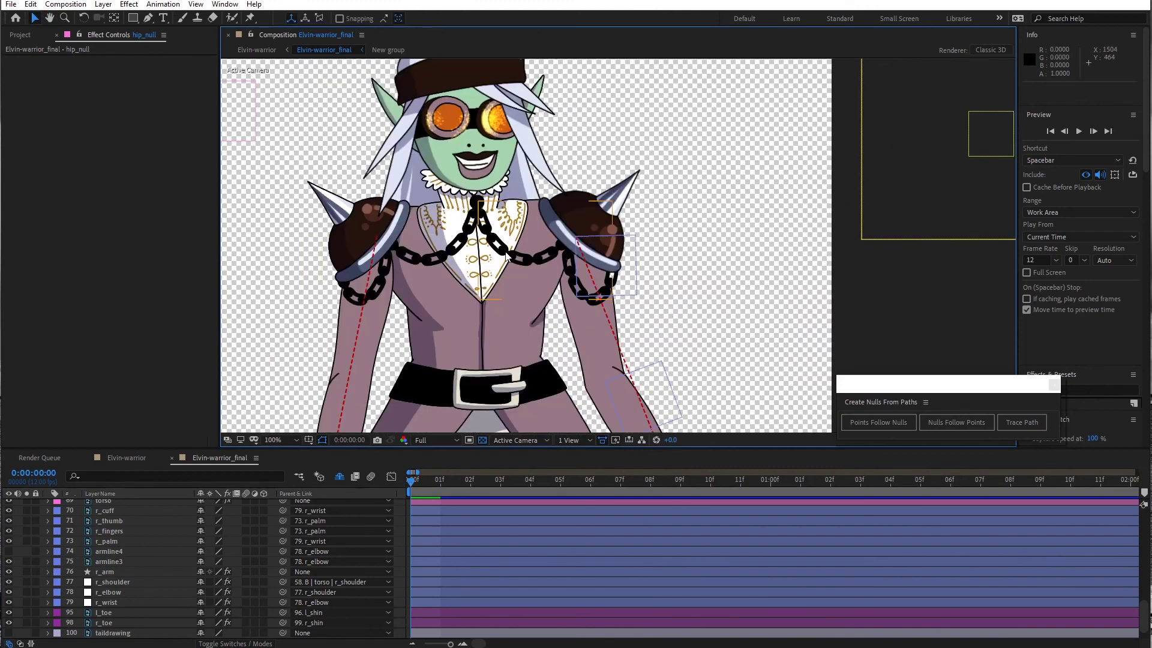